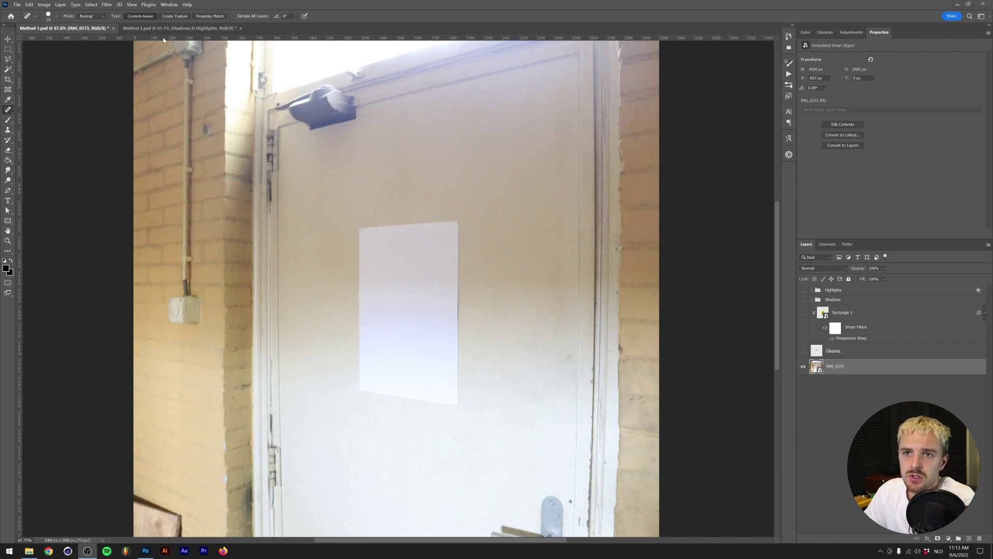
left_click(180, 27)
left_click(64, 28)
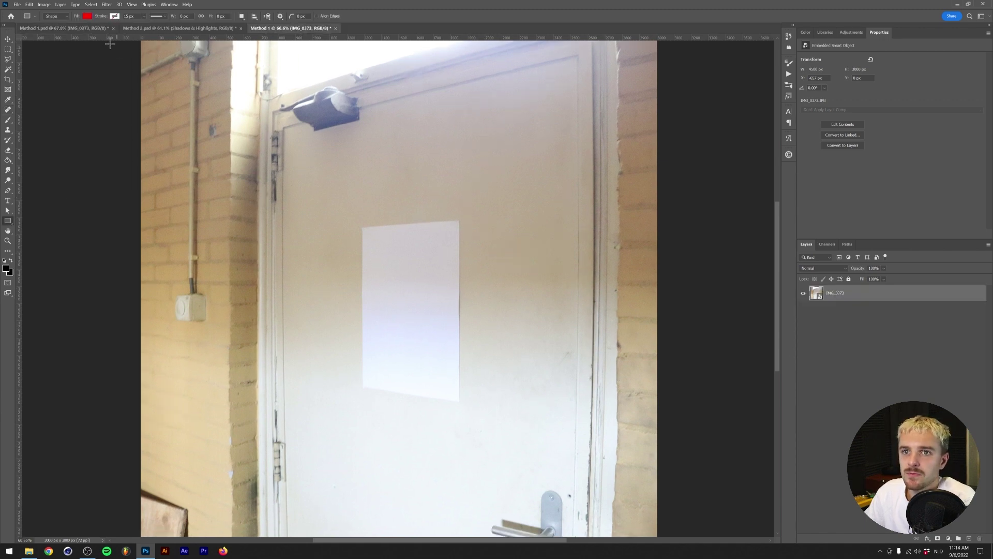
Create a red rectangle shape 1485 px wide and 2100 px high over the door, without rounded corners.
left_click(89, 17)
left_click(90, 18)
left_click(341, 171)
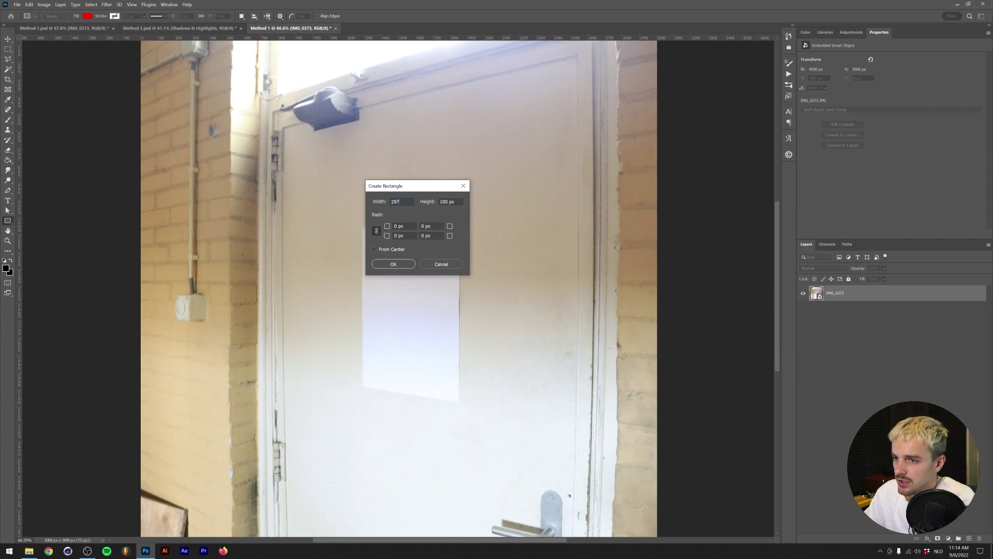
key("Tab")
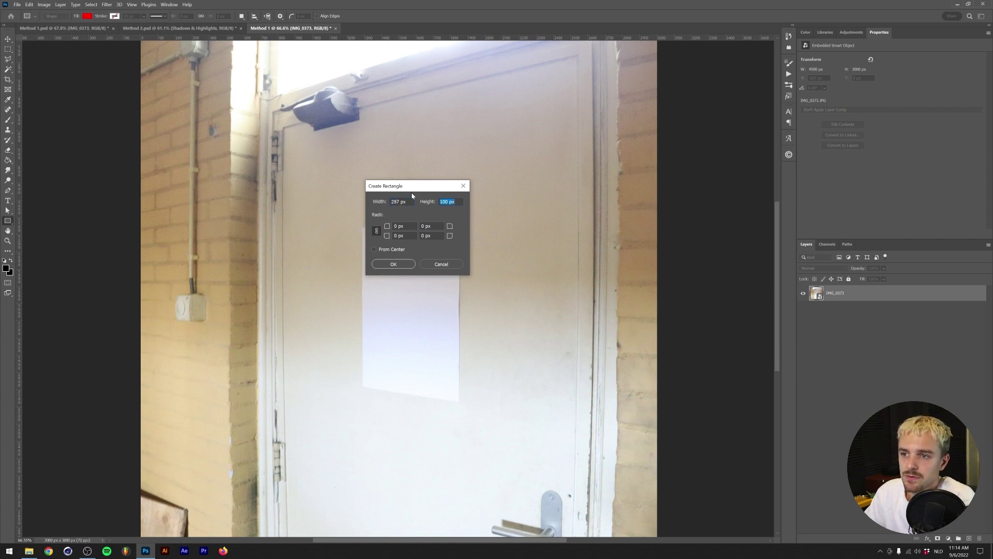
type("420")
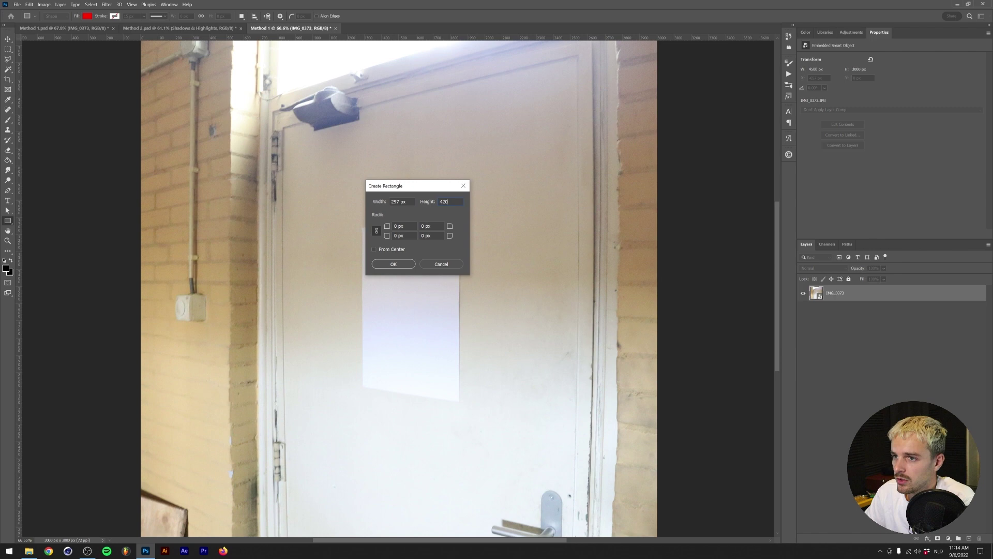
key("Down")
left_click(407, 202)
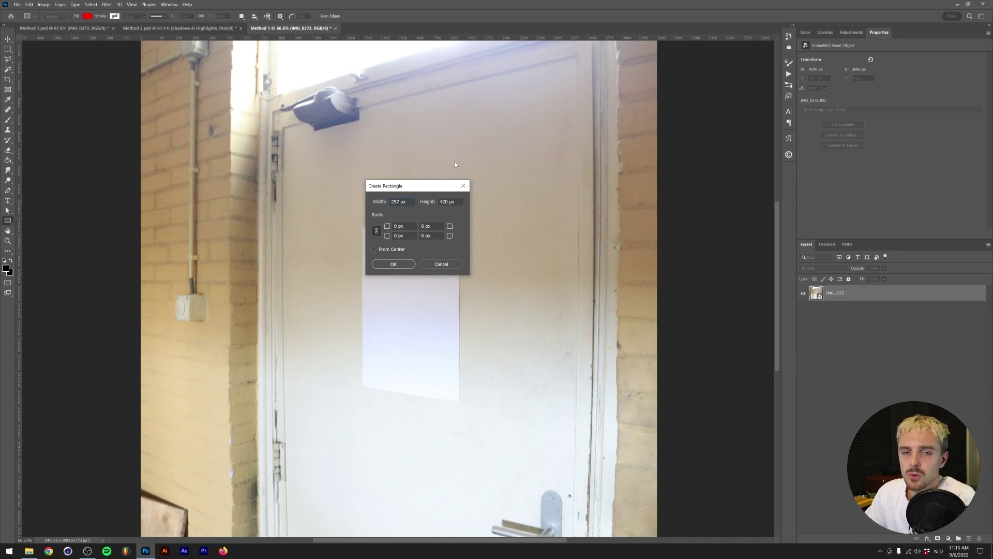
type("0")
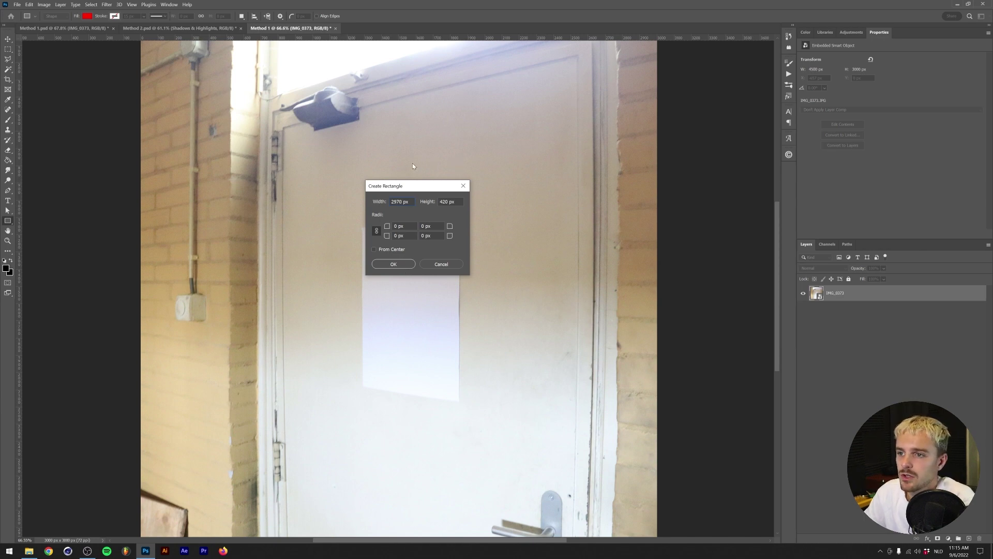
type("0")
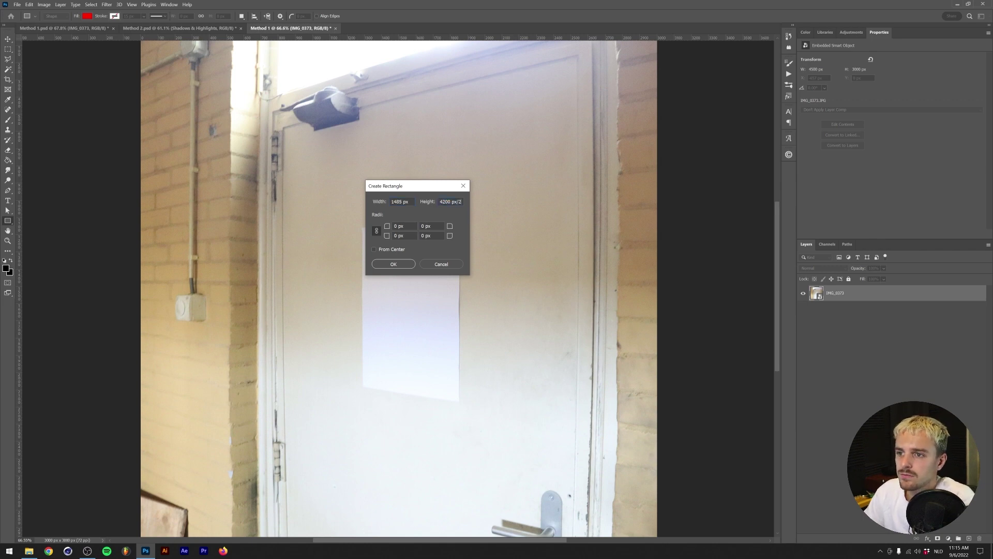
left_click(414, 245)
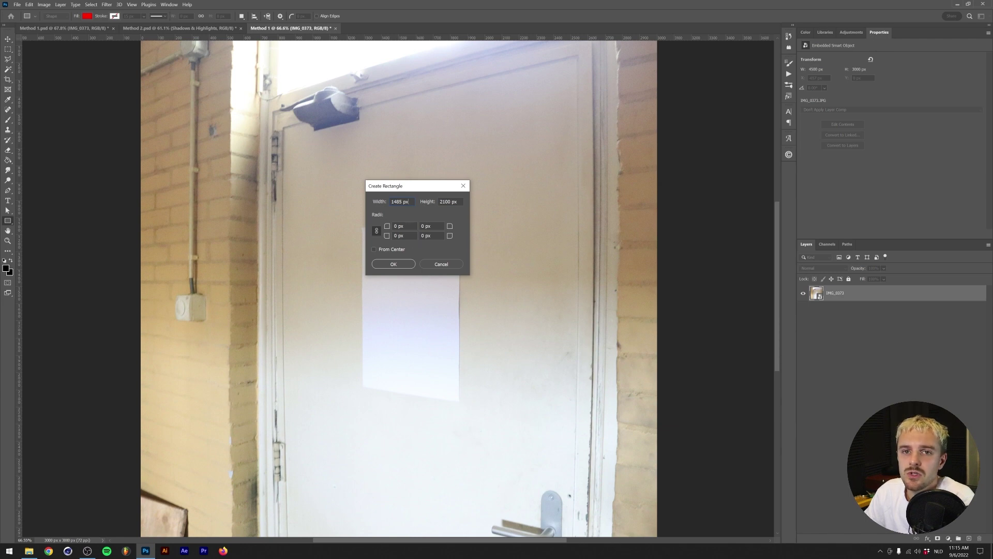
left_click(394, 263)
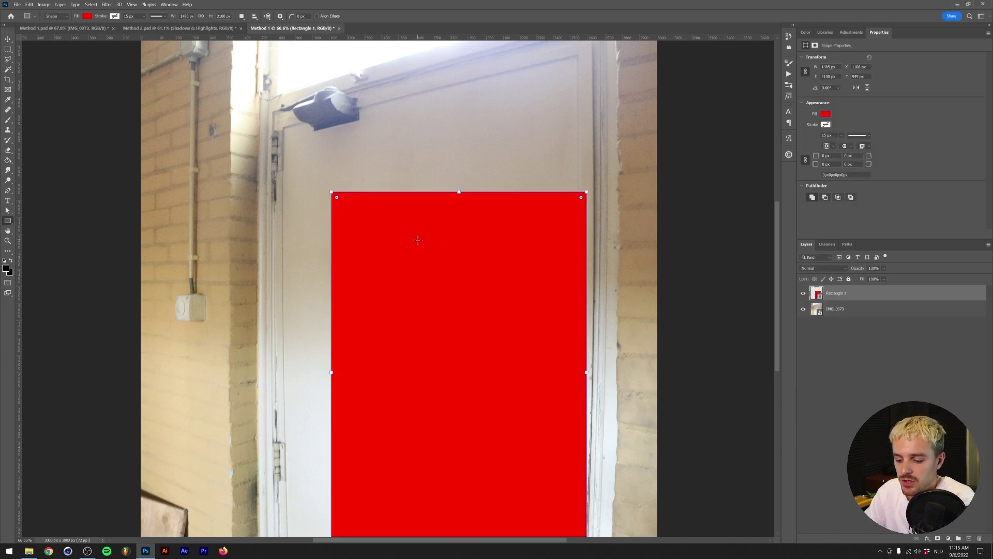
Convert the red rectangle to a smart object and position it over the paper sheet on the door.
key("v")
left_click_drag(417, 238, 351, 173)
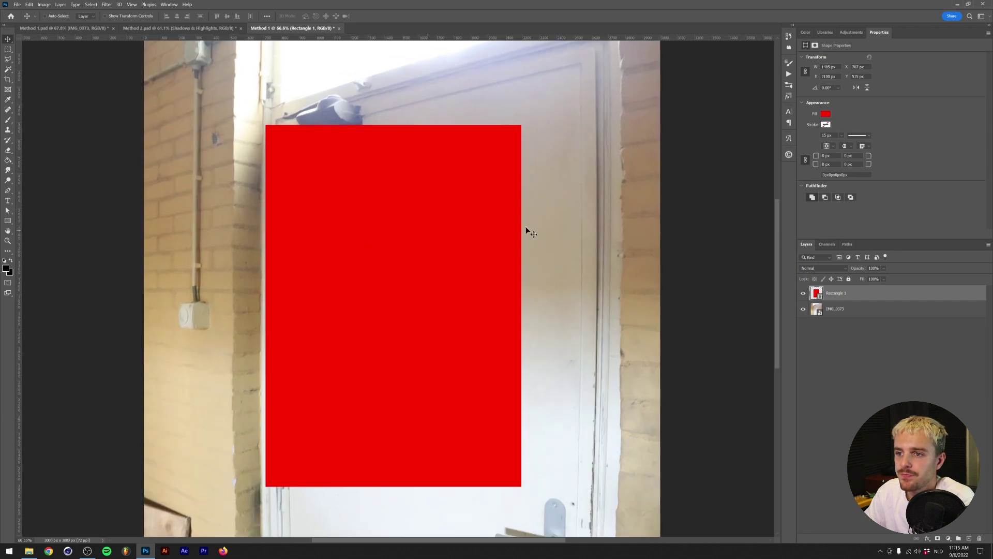
right_click(852, 295)
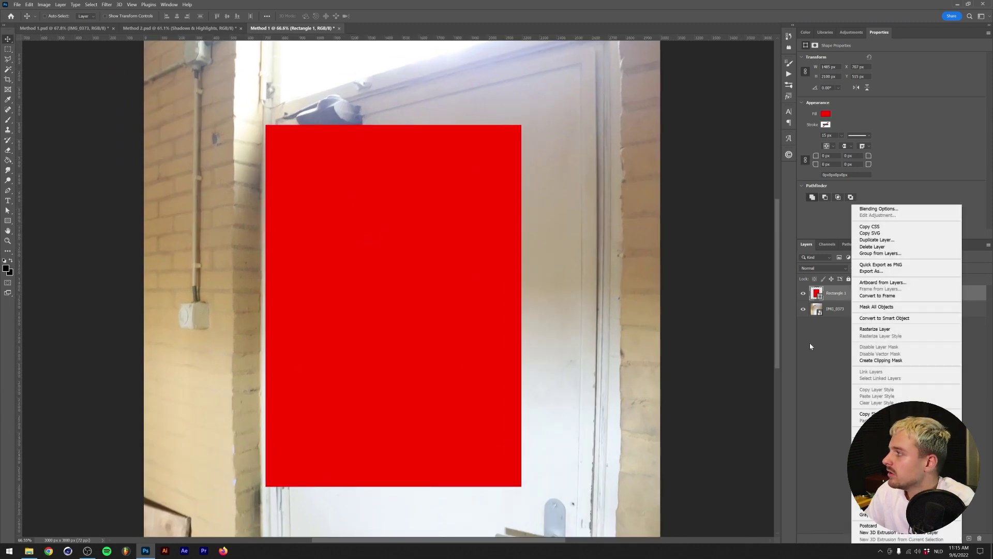
left_click(863, 319)
left_click_drag(371, 240, 396, 266)
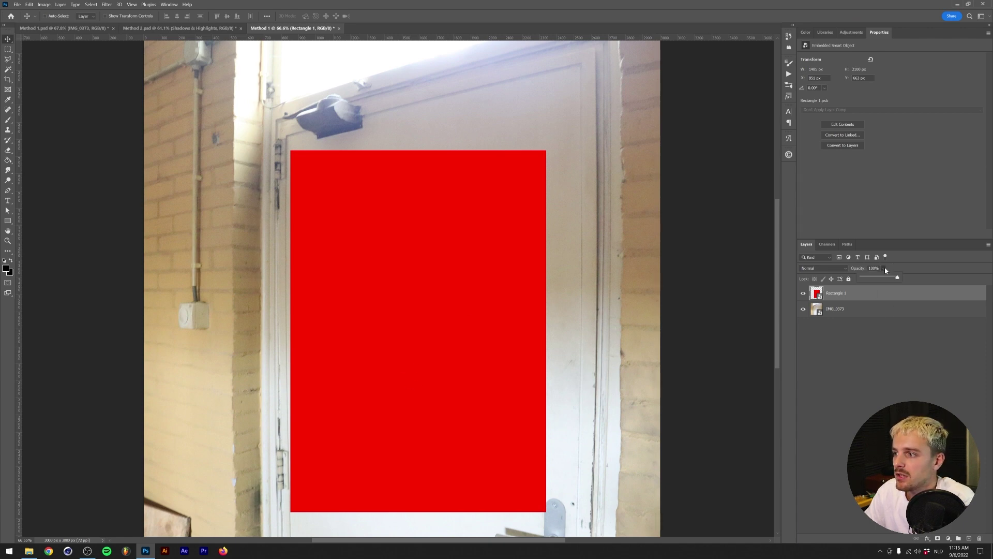
Reduce the rectangle layer's opacity to 39% so the paper sheet shows through, keeping that layer selected.
left_click_drag(885, 268, 880, 280)
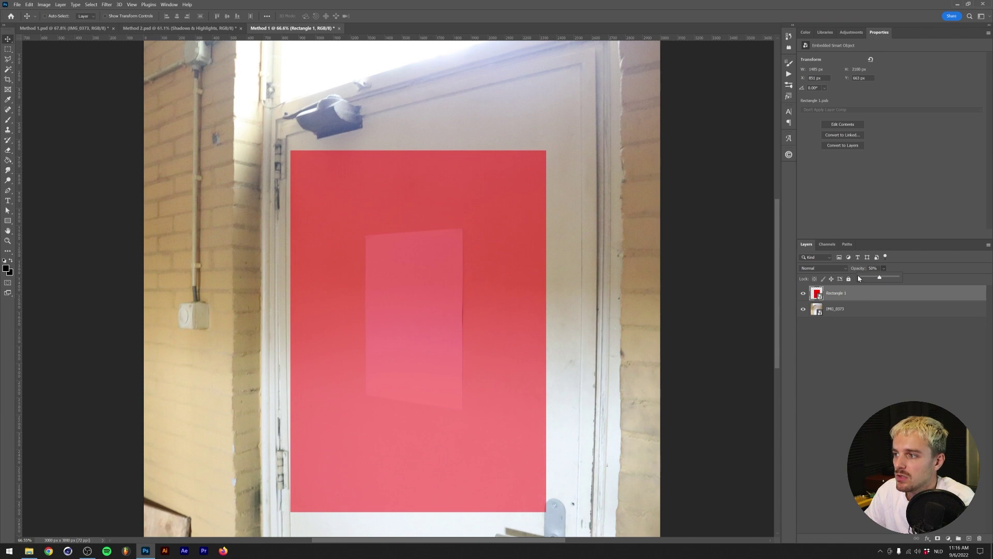
left_click(874, 278)
left_click(847, 309)
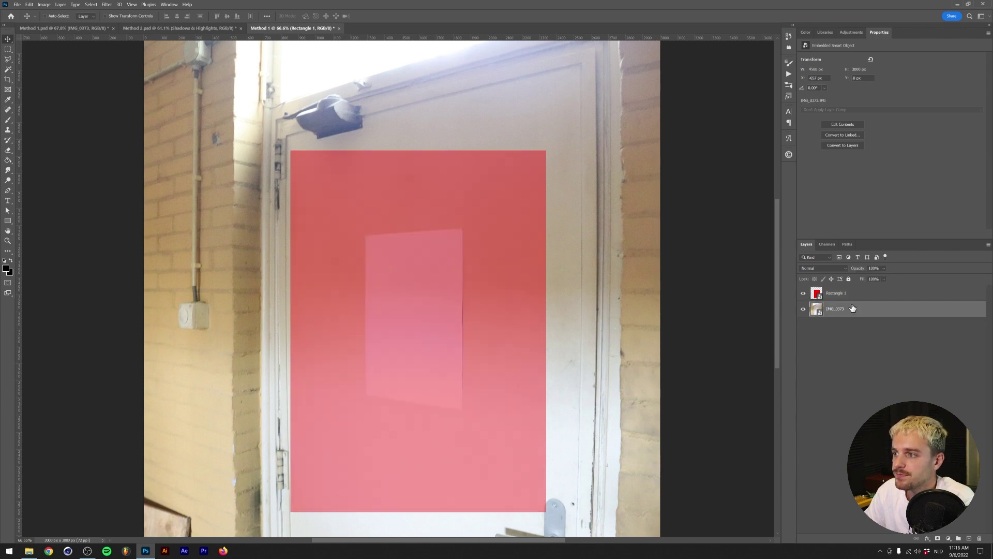
left_click(851, 296)
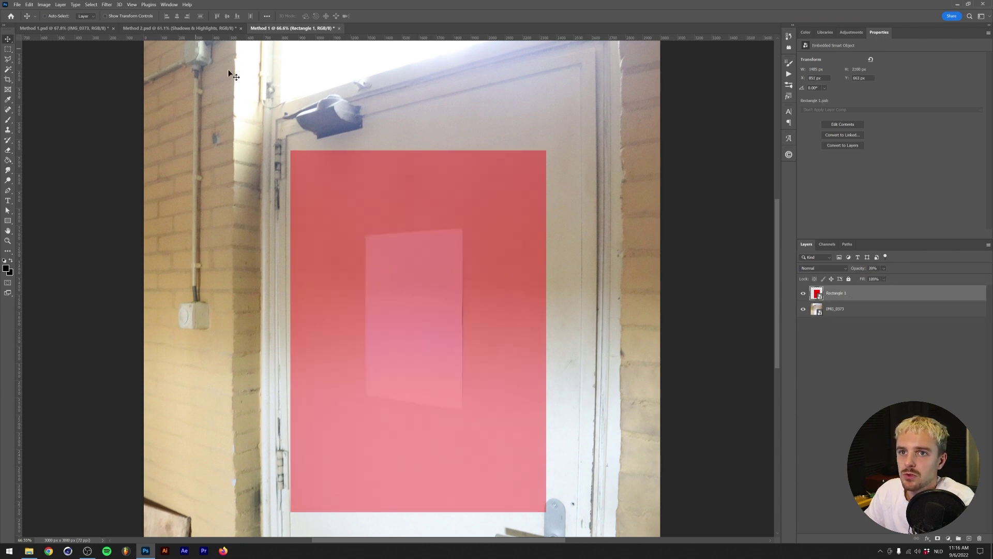
Create new guides from the rectangle's shape.
scroll(228, 72, "down", 1)
left_click(131, 5)
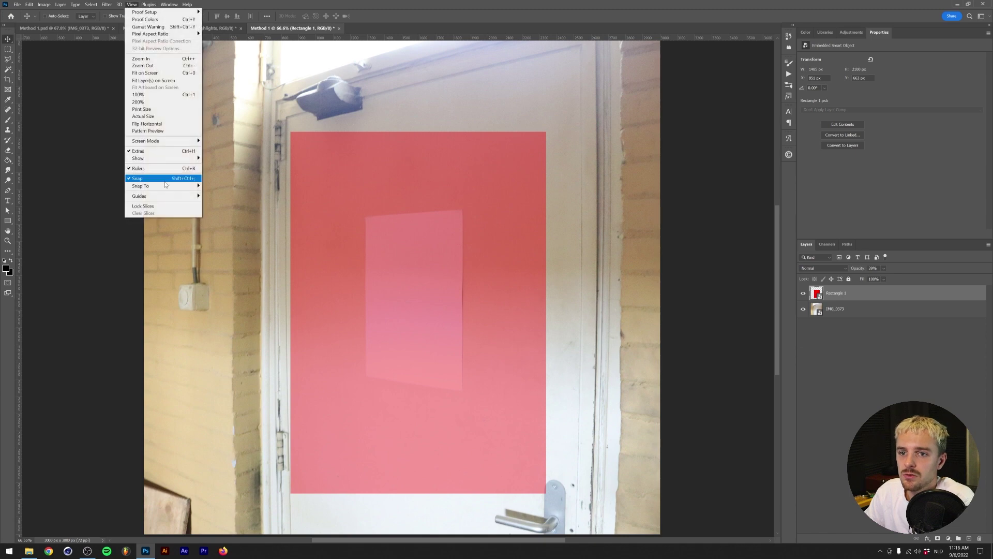
mouse_move(172, 199)
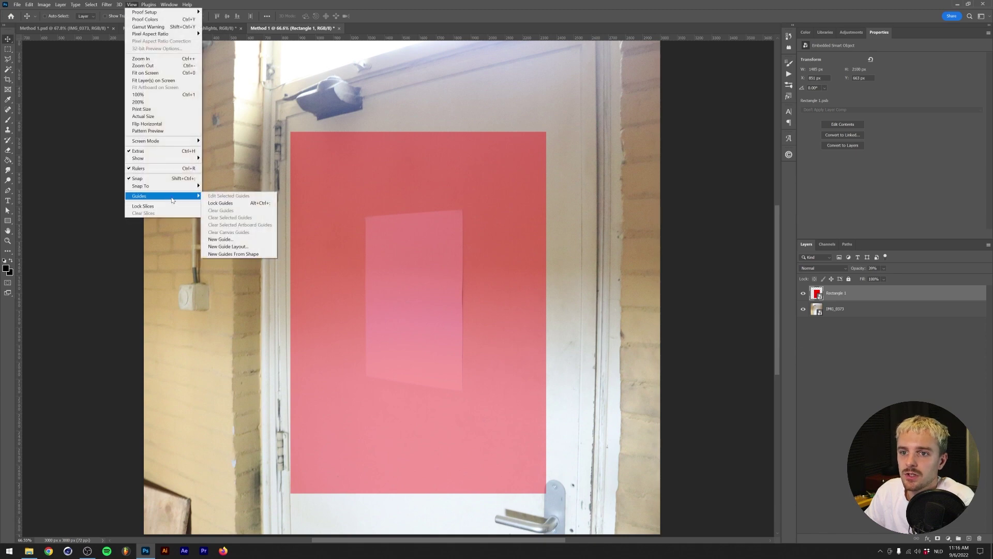
left_click(251, 253)
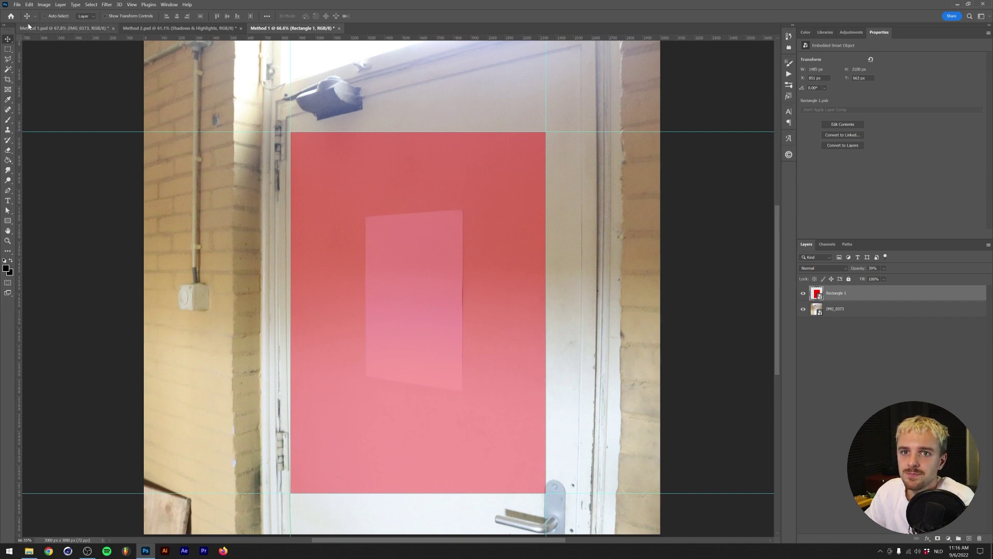
Start a Perspective Warp on the rectangle layer and lay its grid exactly over the rectangle between the guides.
left_click(31, 4)
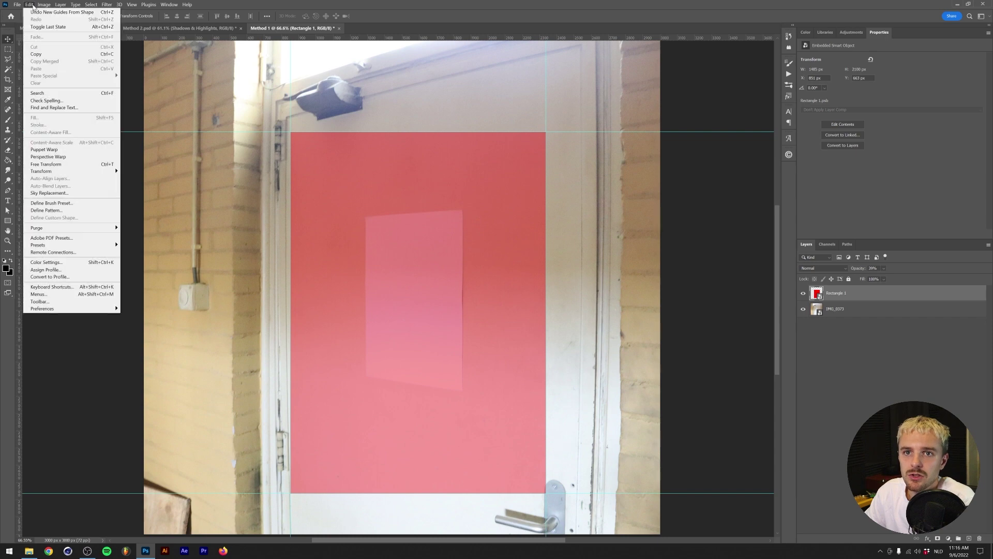
left_click(67, 157)
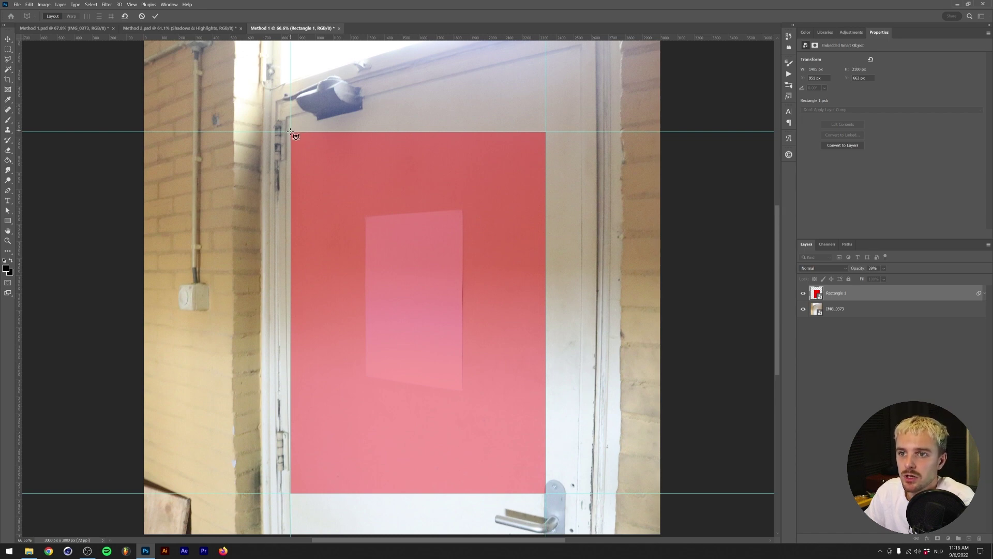
left_click_drag(289, 133, 545, 493)
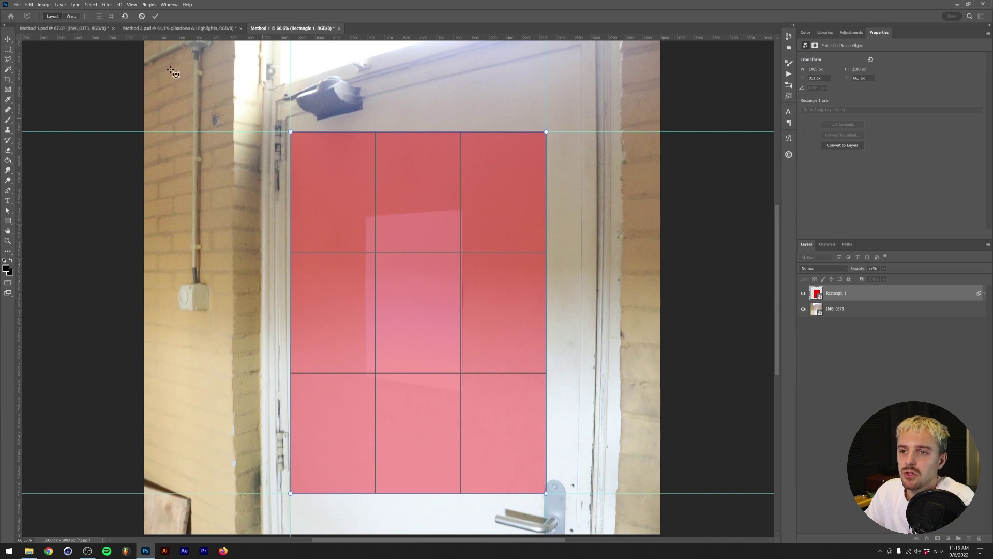
Switch the Perspective Warp to warp mode, hide the guides and place the four corners on the paper sheet's corners.
left_click(71, 17)
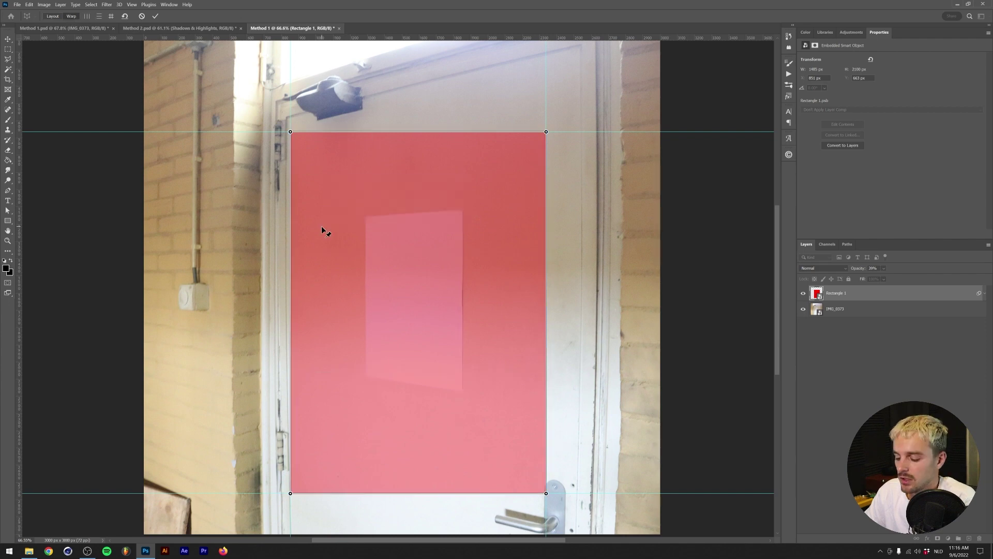
key("ctrl+;")
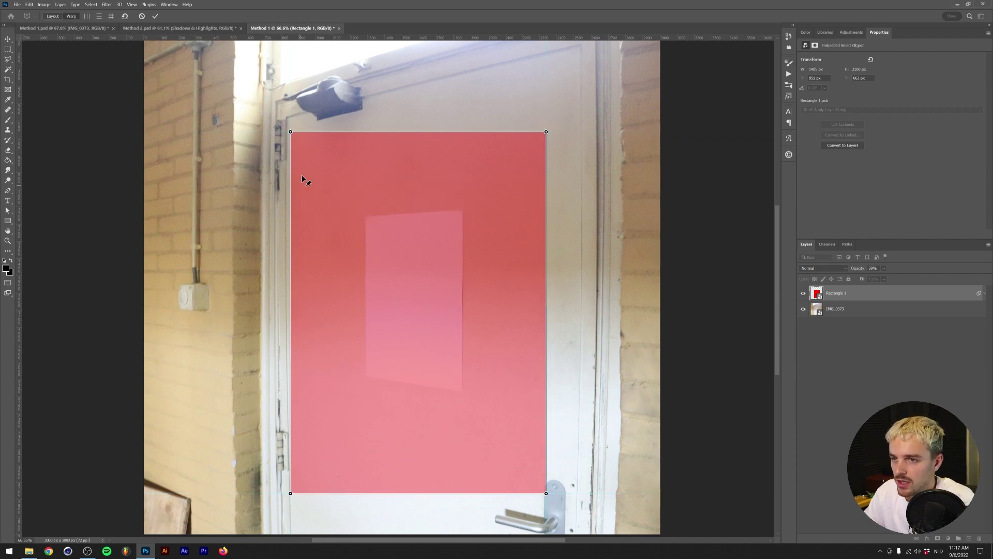
scroll(288, 130, "up", 3)
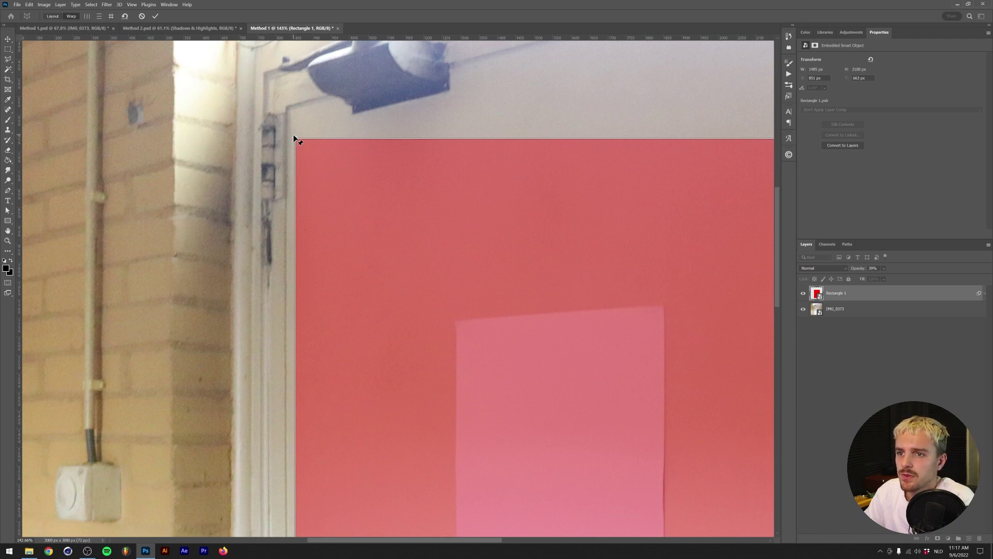
left_click_drag(296, 140, 228, 334)
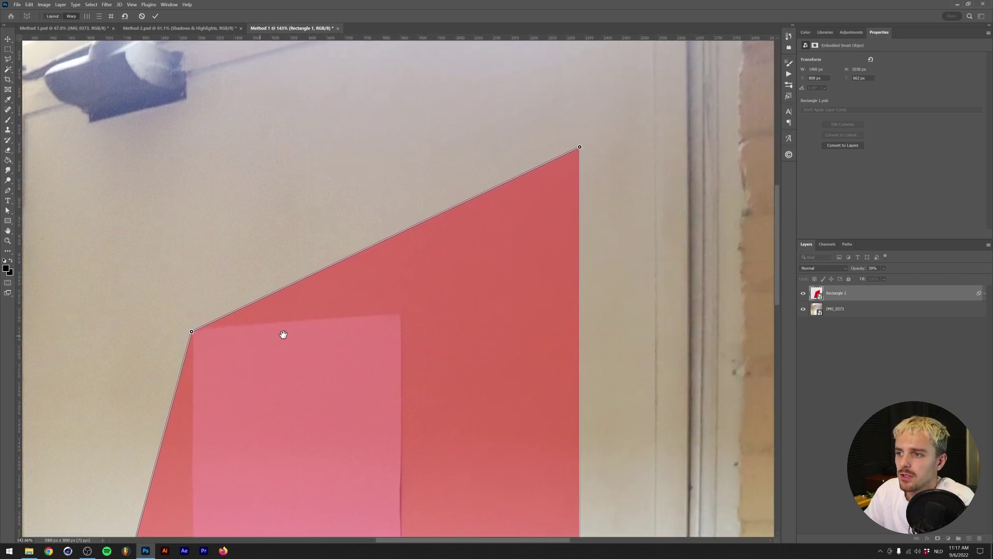
left_click_drag(580, 148, 388, 176)
left_click_drag(622, 479, 445, 262)
left_click_drag(74, 477, 239, 230)
Fine-tune the warp's upper-left and lower-left corners to sit exactly on the paper sheet's corners.
scroll(243, 222, "up", 5)
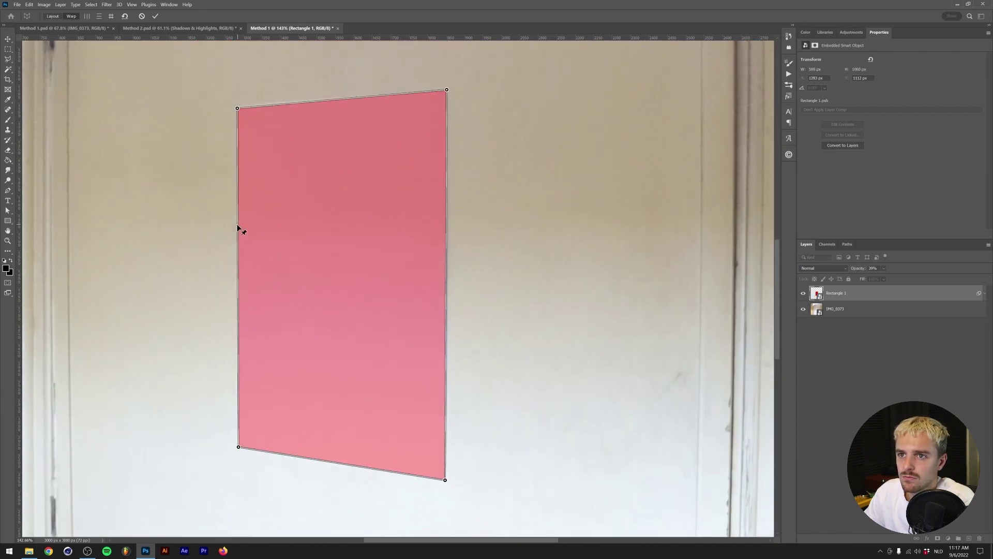
scroll(226, 109, "up", 6)
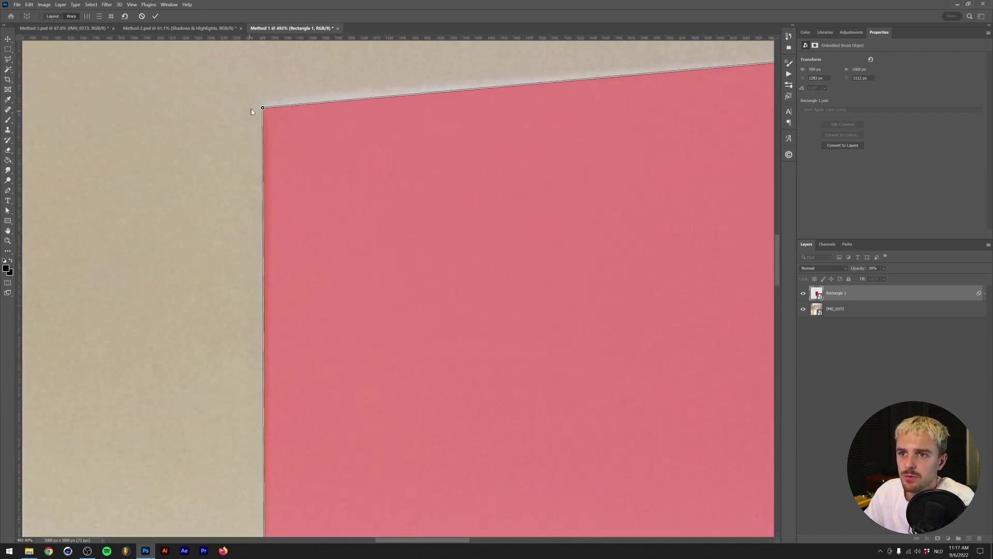
left_click_drag(263, 108, 263, 101)
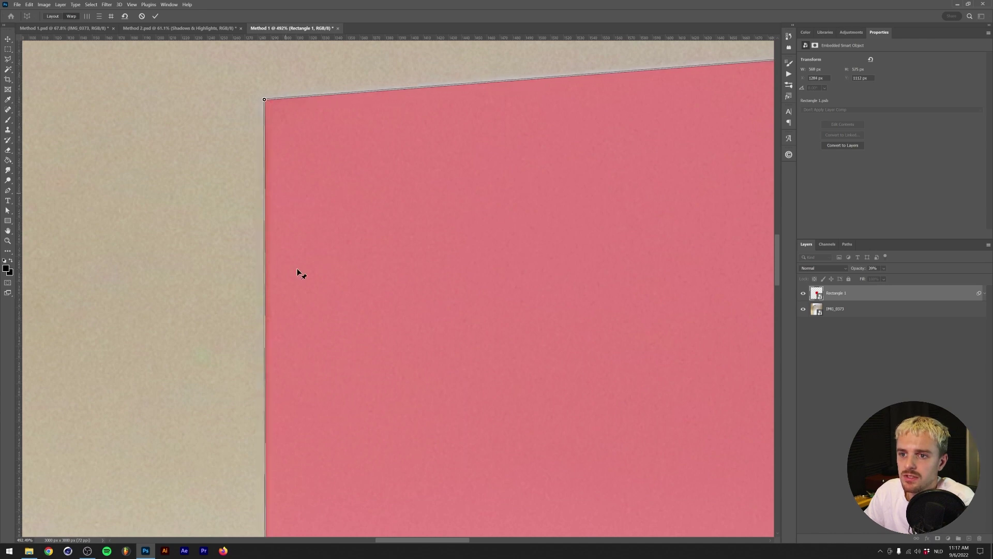
left_click_drag(300, 273, 313, 57)
left_click_drag(288, 402, 288, 156)
left_click_drag(301, 253, 314, 16)
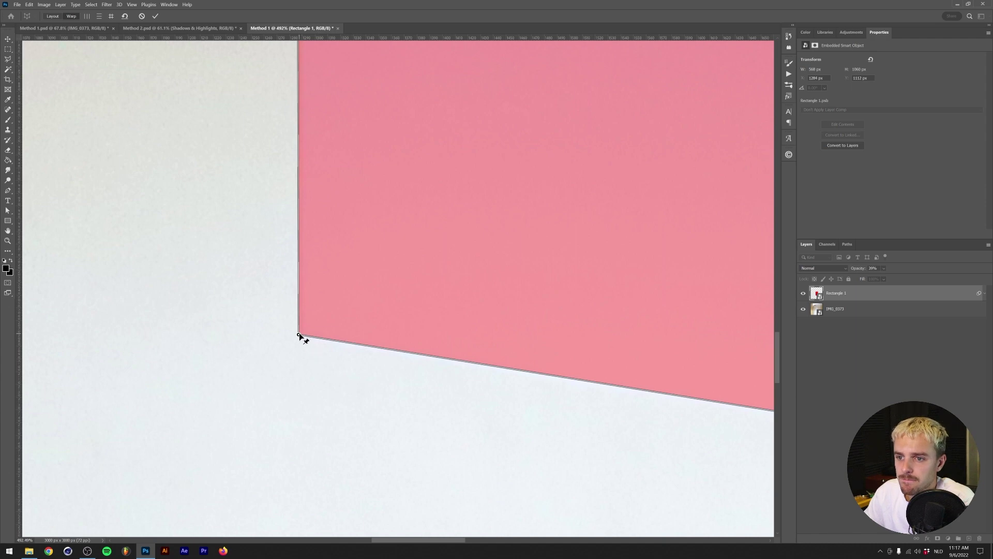
left_click_drag(299, 336, 300, 337)
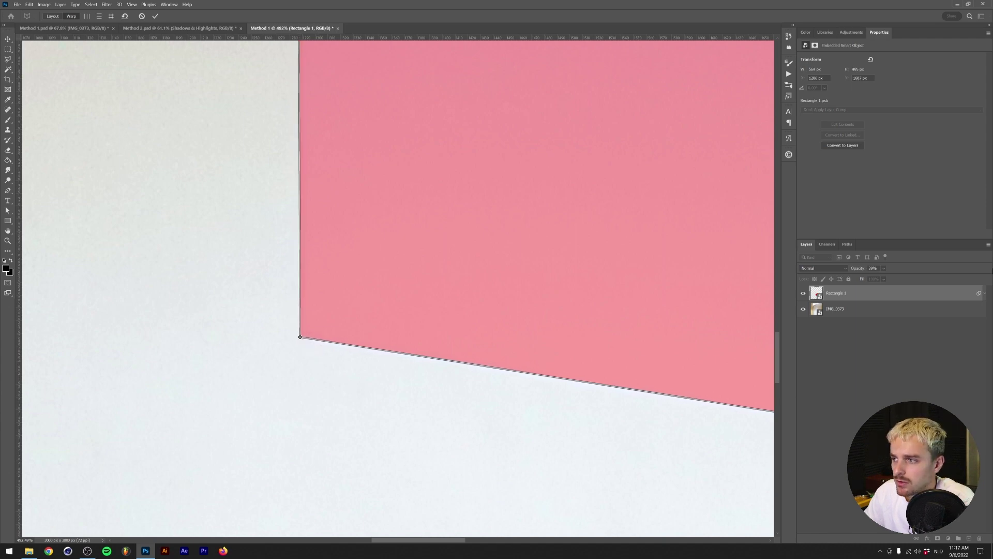
Lower the rectangle layer's opacity to 15% and refine the warp's two right-hand corners against the paper sheet.
left_click_drag(890, 278, 881, 278)
left_click_drag(525, 405, 505, 384)
left_click_drag(549, 109, 584, 195)
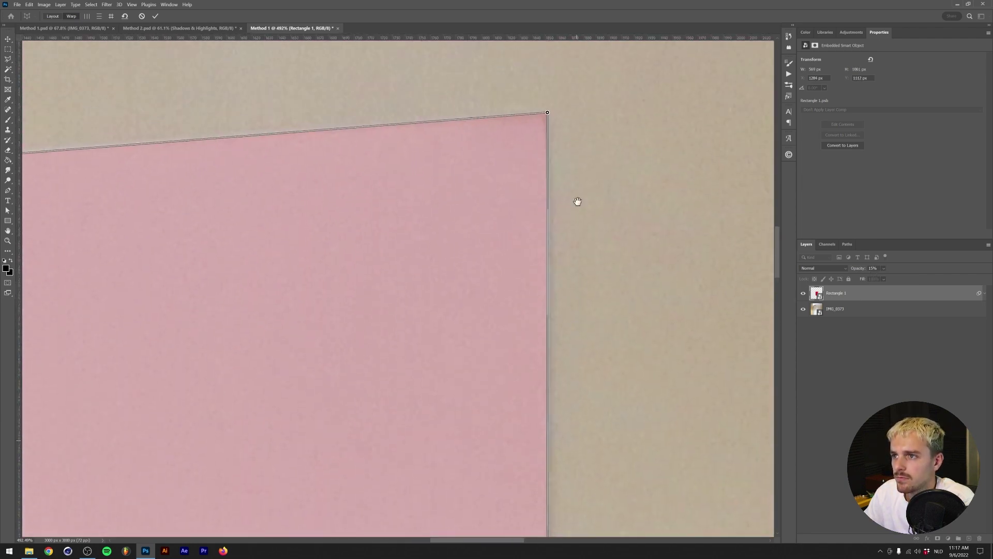
scroll(437, 269, "down", 5)
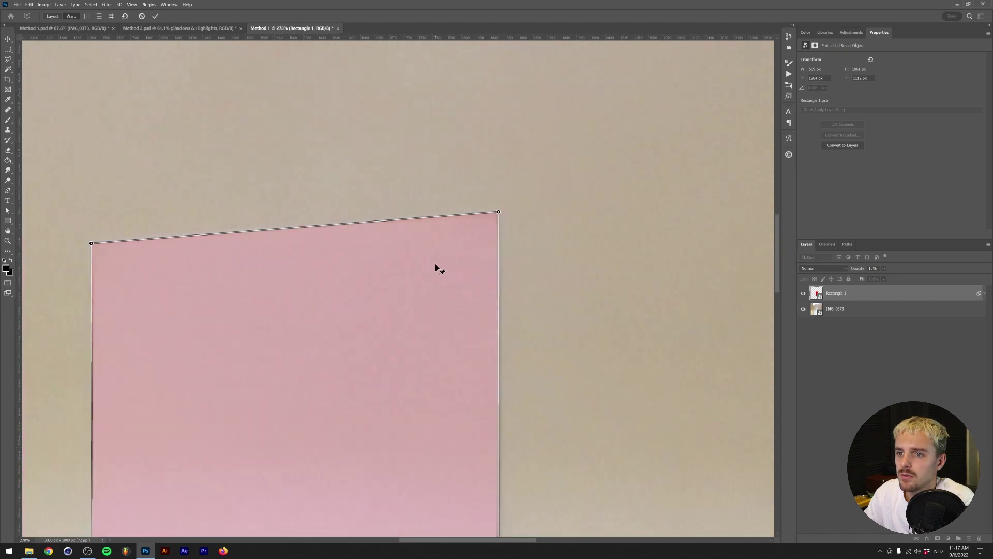
scroll(357, 264, "up", 3)
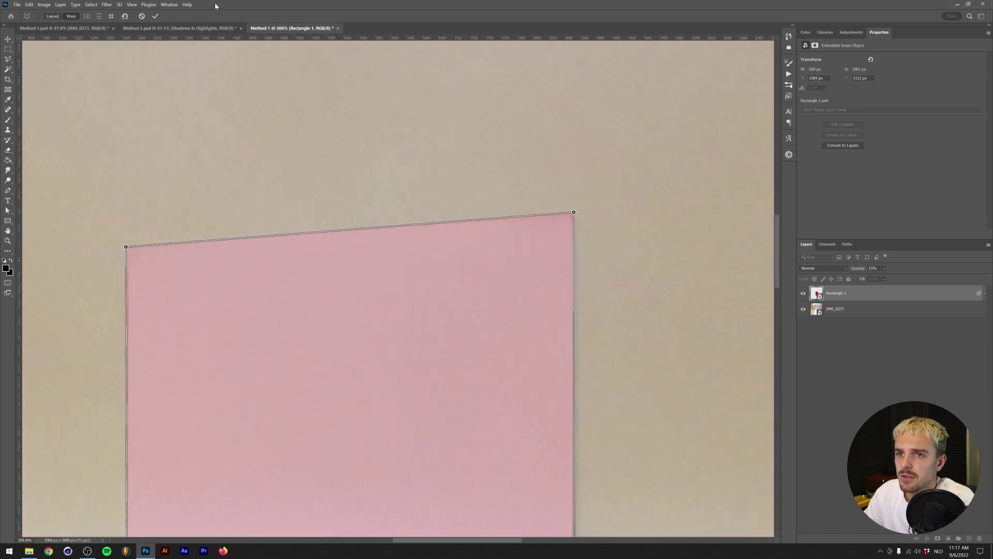
Apply the Perspective Warp, restore the rectangle layer's opacity to 100% and check its fit on the paper sheet.
left_click(155, 17)
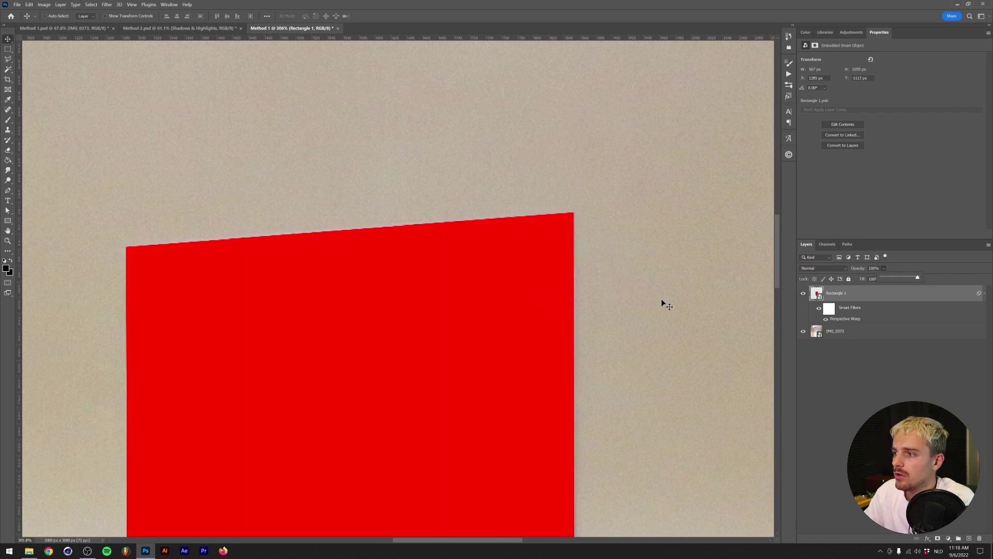
scroll(334, 285, "down", 3)
scroll(301, 358, "up", 5)
left_click_drag(301, 356, 358, 209)
scroll(357, 214, "down", 2)
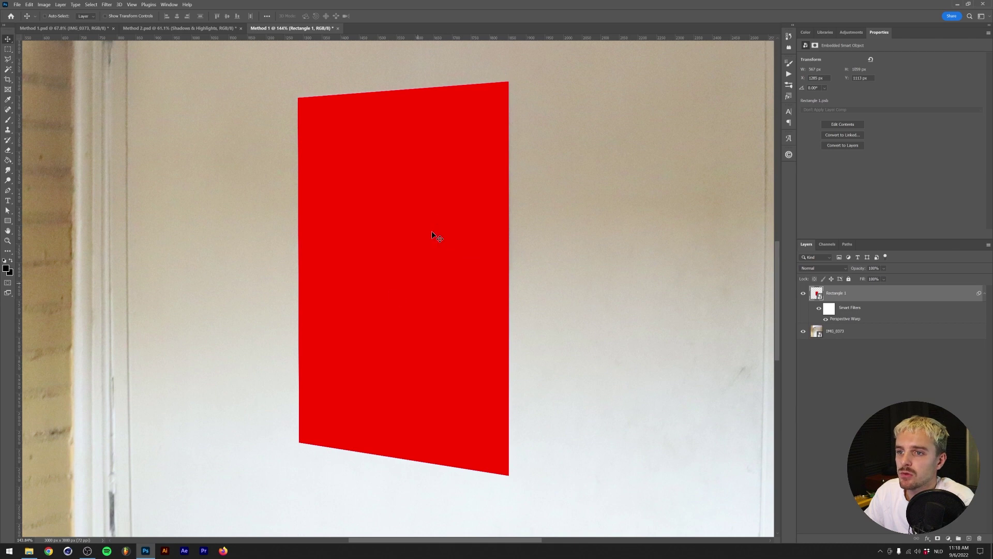
Open the contents of the Rectangle 1 smart object and place the Rave Flyer Part 1 artwork in it.
double_click(816, 294)
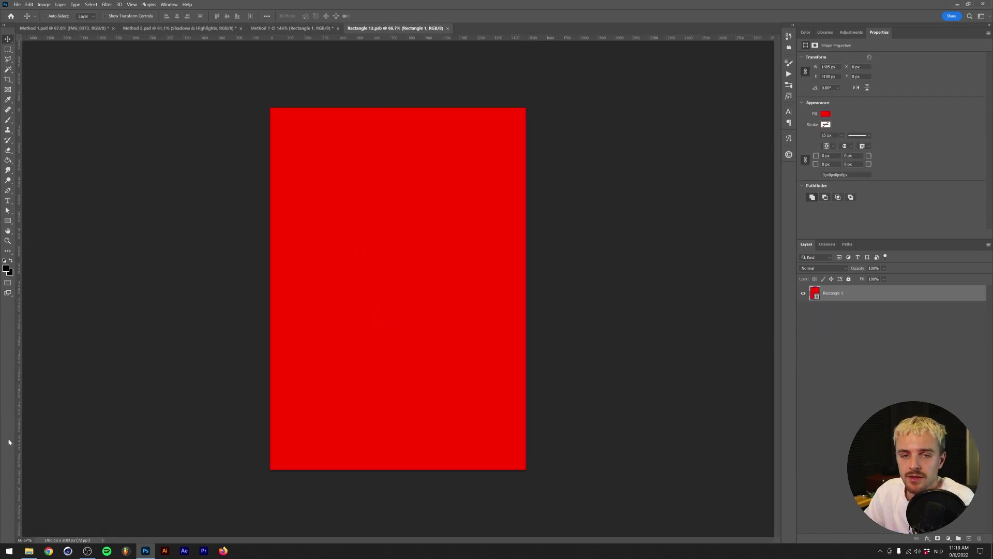
left_click_drag(632, 400, 426, 229)
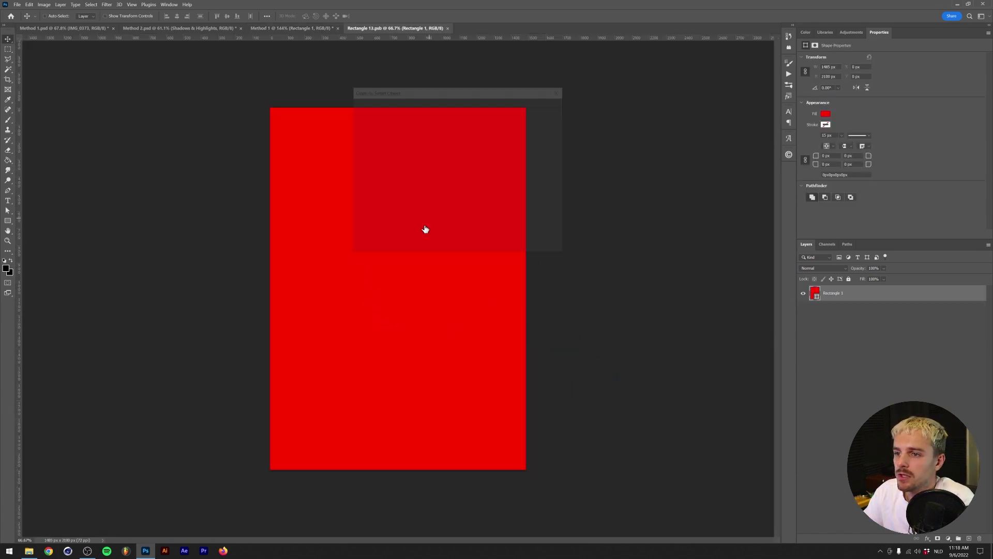
left_click(524, 246)
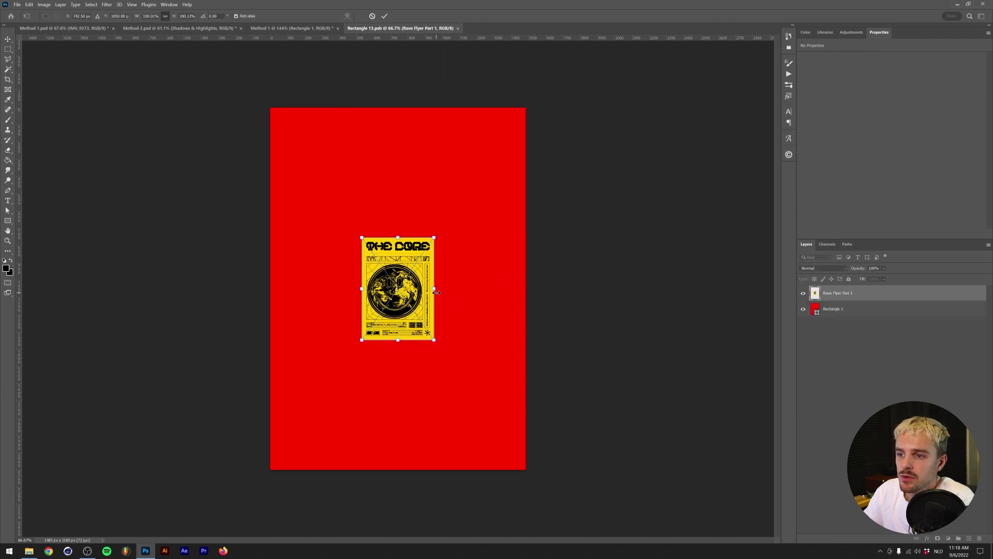
Scale the placed flyer to cover the whole canvas, then save and close the smart object.
left_click_drag(428, 290, 540, 292)
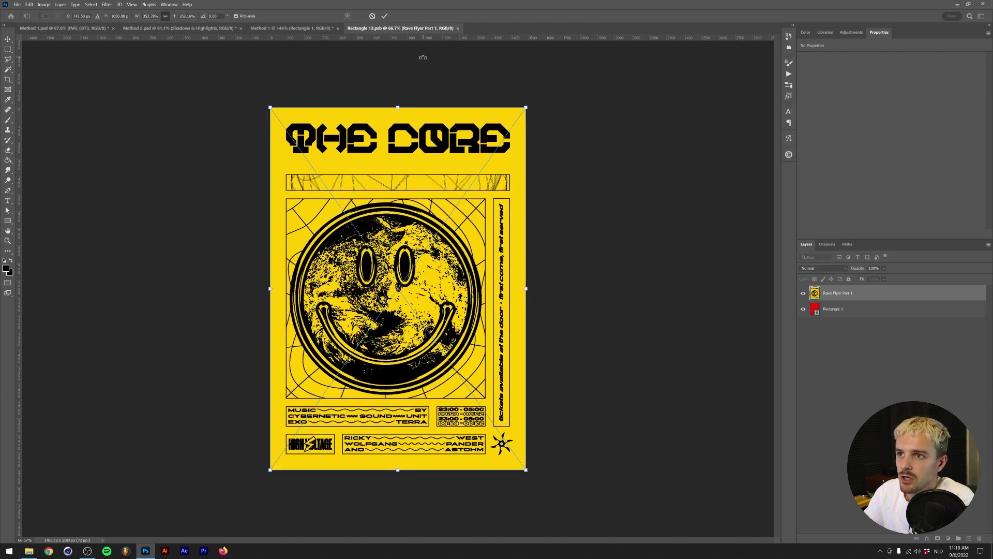
left_click(385, 16)
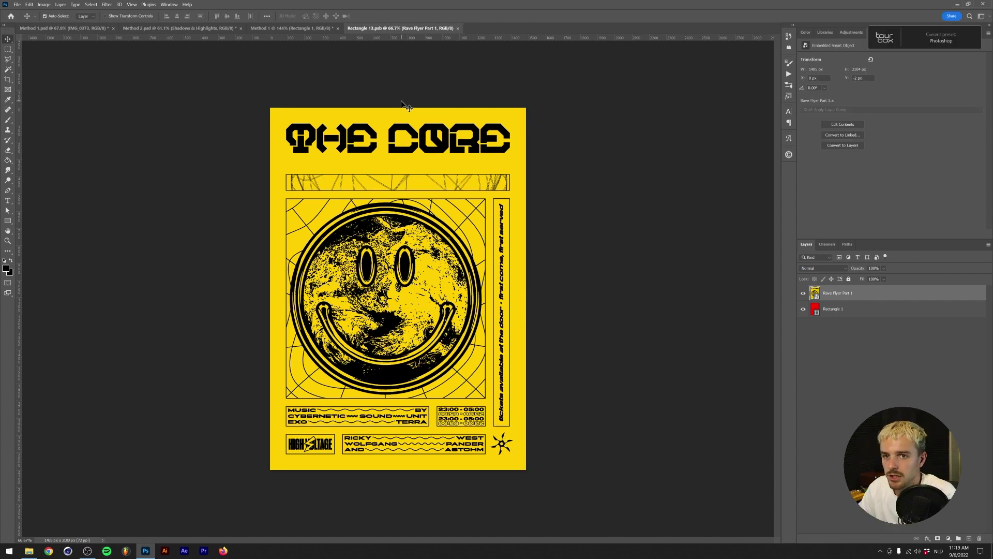
left_click(459, 29)
Examine the flyer's perspective and fit on the door both close up and in the full photo.
scroll(363, 213, "down", 3)
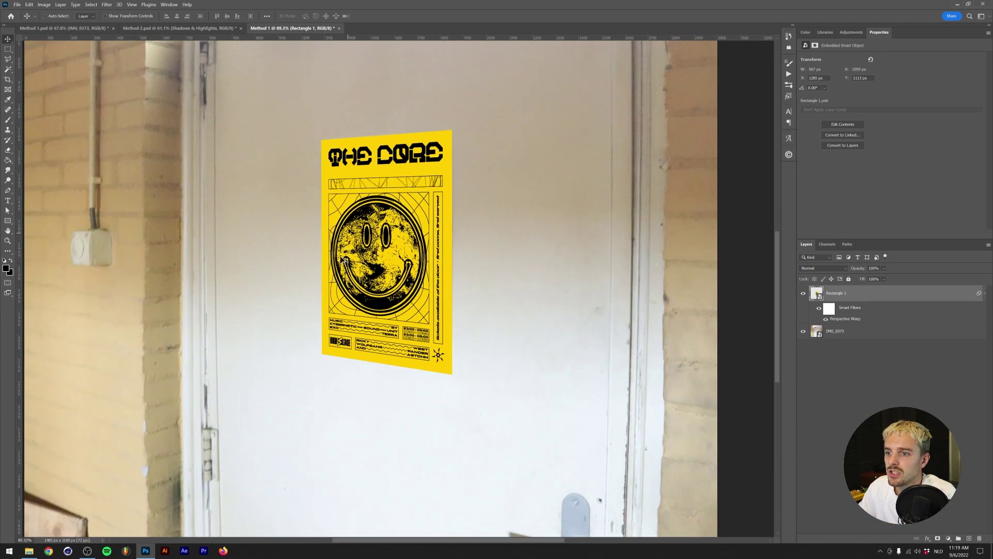
scroll(319, 270, "up", 3)
scroll(490, 321, "down", 5)
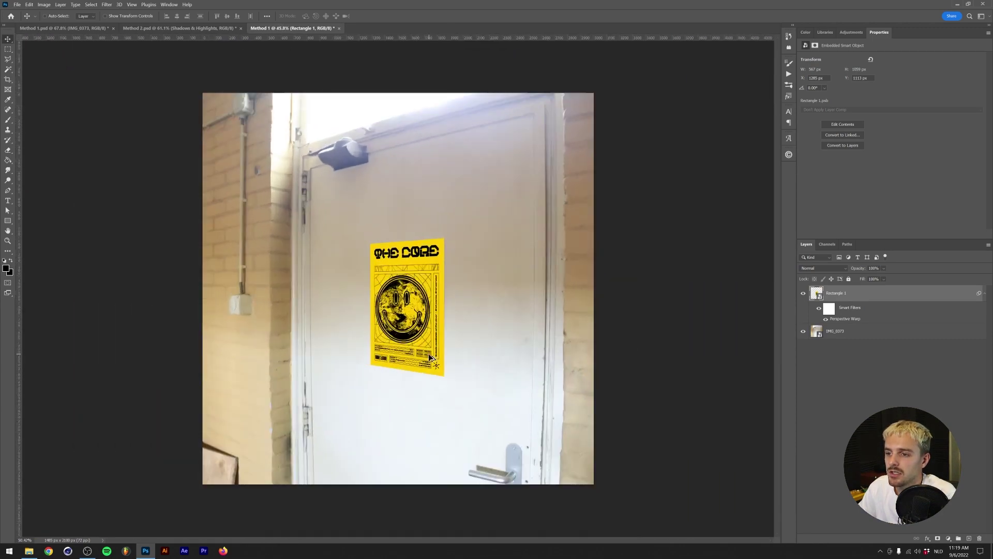
scroll(428, 334, "up", 1)
scroll(333, 290, "up", 2)
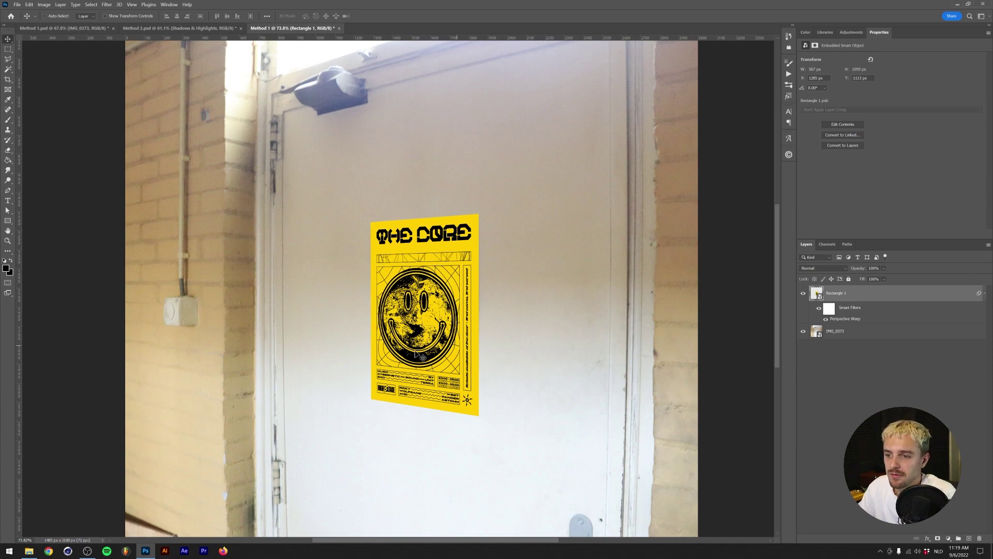
scroll(348, 360, "down", 4)
scroll(348, 360, "up", 4)
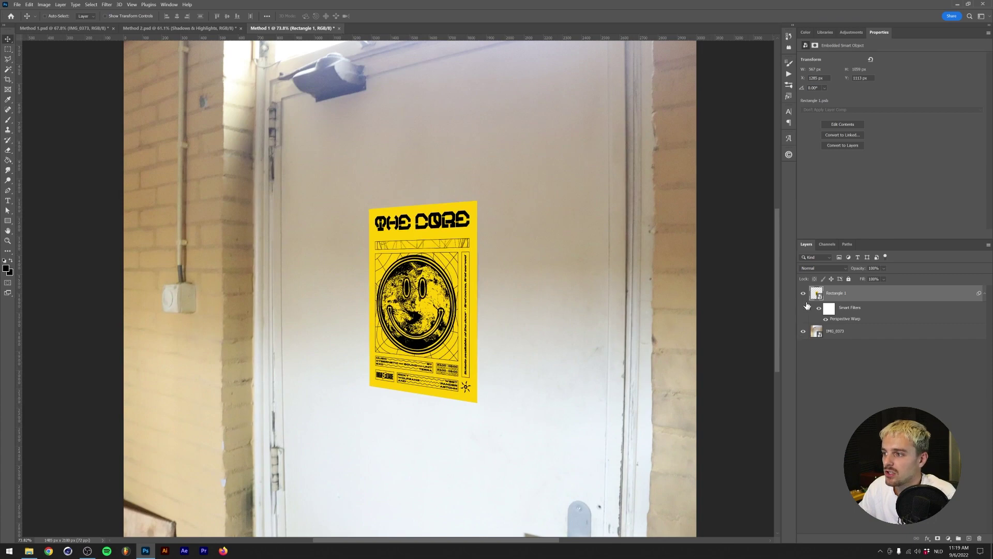
Hide the Rectangle 1 layer and open Select and Mask on the door photo layer.
left_click(984, 293)
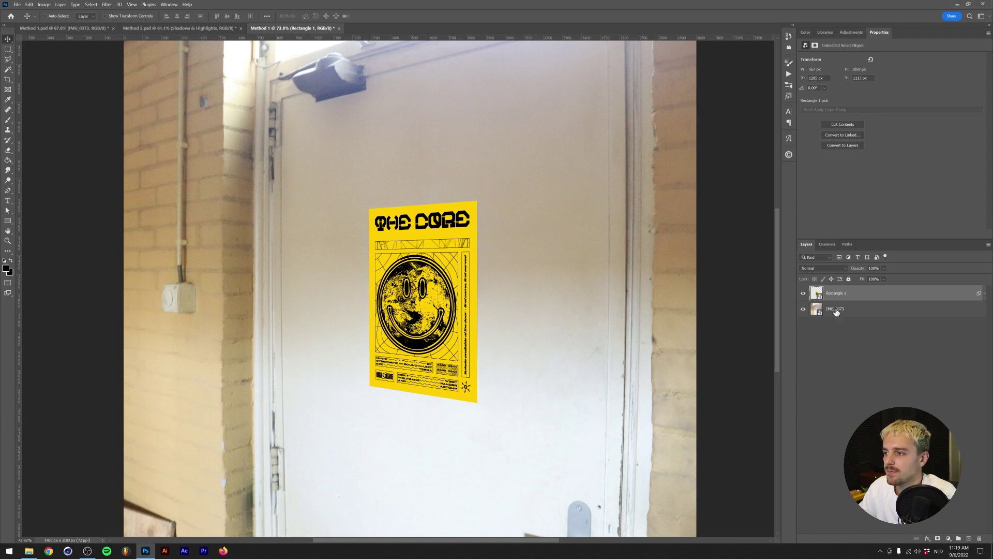
left_click(802, 295)
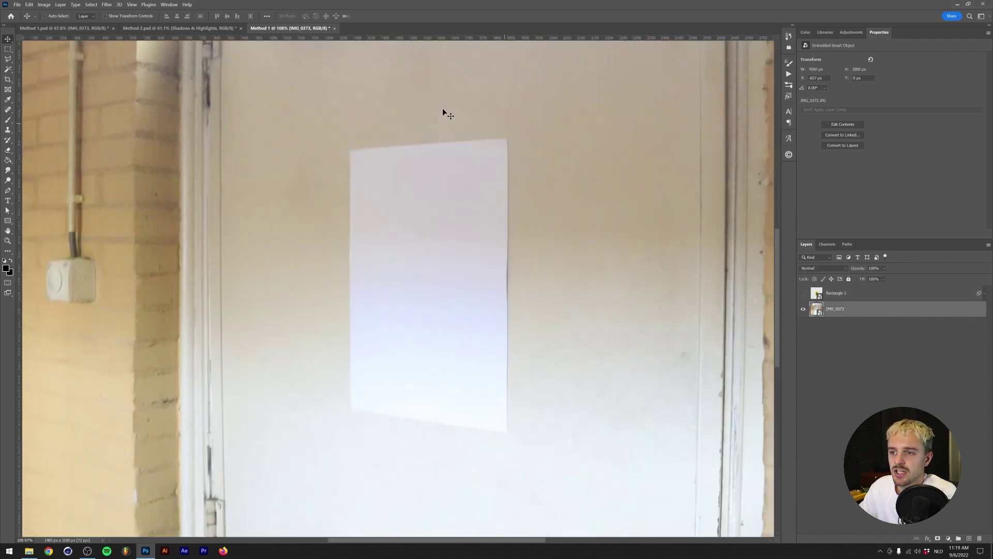
left_click(97, 5)
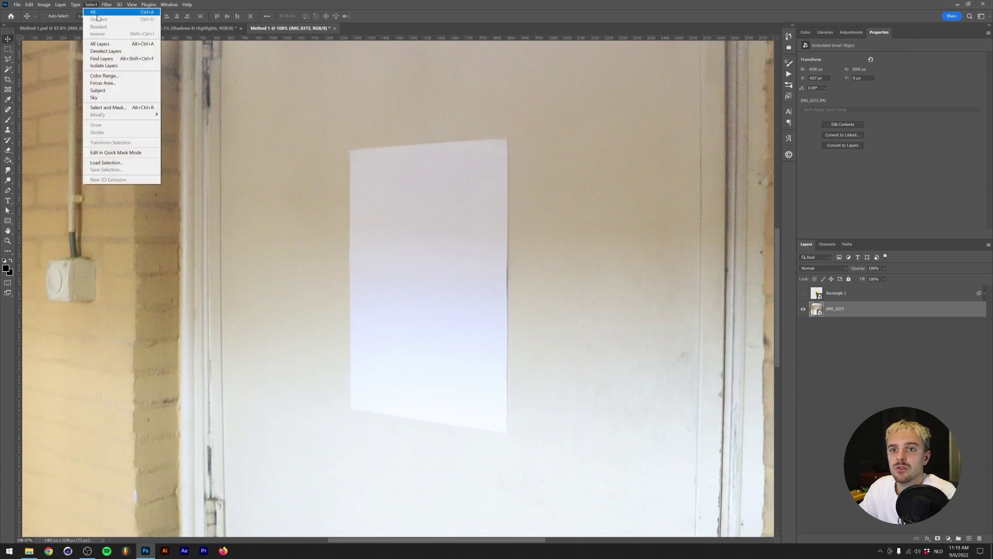
left_click(104, 108)
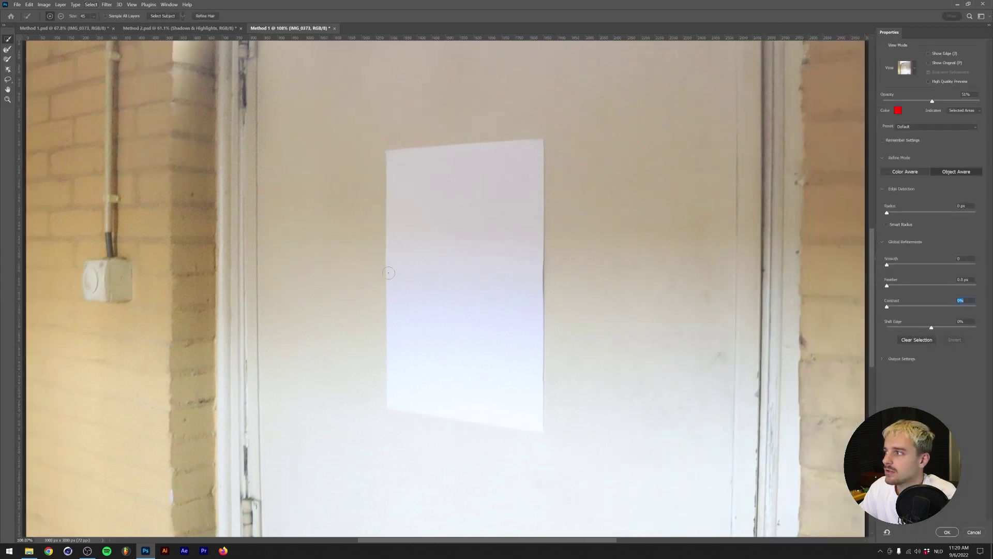
Brush-select the whole paper sheet, subtract the spill below its lower edge, and set Contrast to 49% with Feather at 0.0 px.
mouse_move(412, 168)
left_mouse_down()
mouse_move(467, 361)
mouse_move(536, 426)
mouse_move(508, 390)
left_mouse_up()
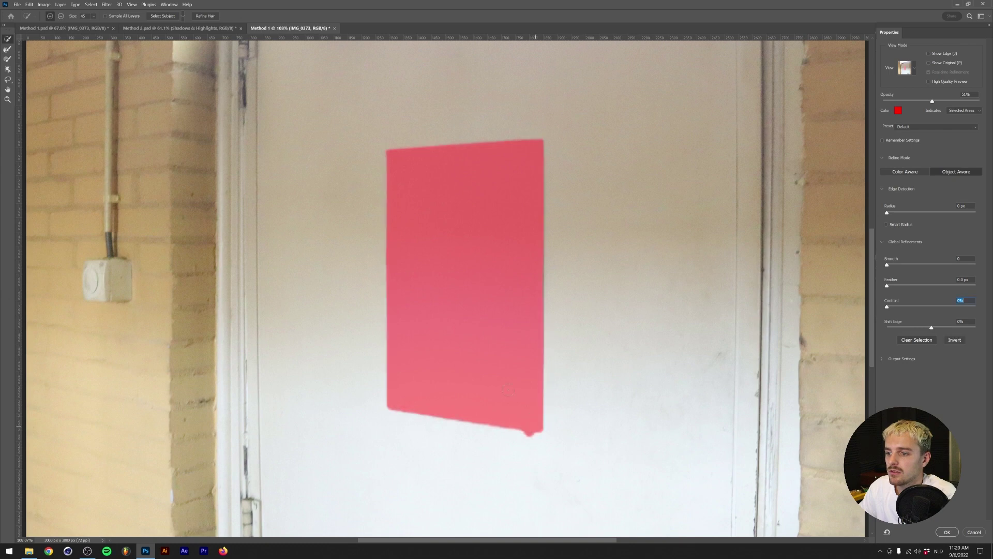
left_click_drag(527, 434, 539, 443)
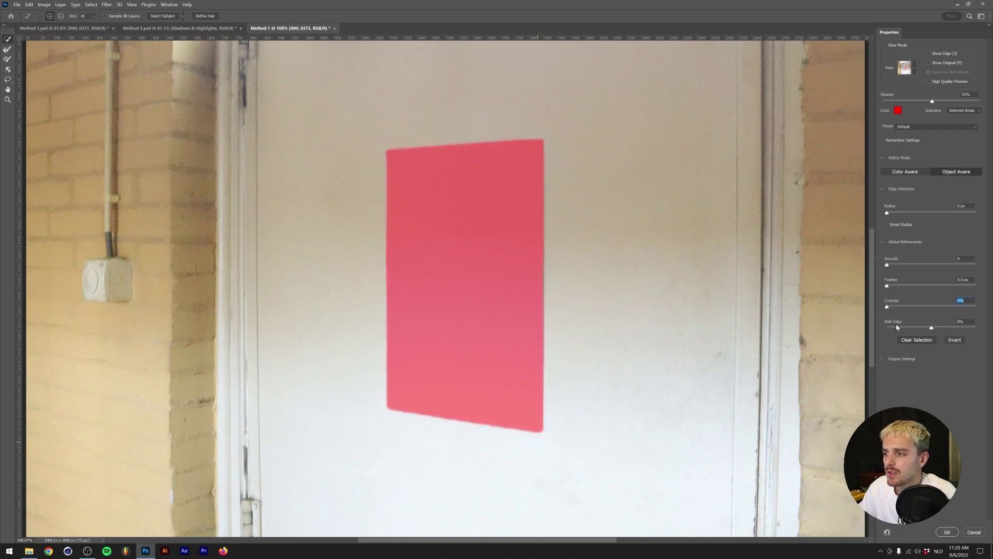
left_click_drag(888, 308, 933, 308)
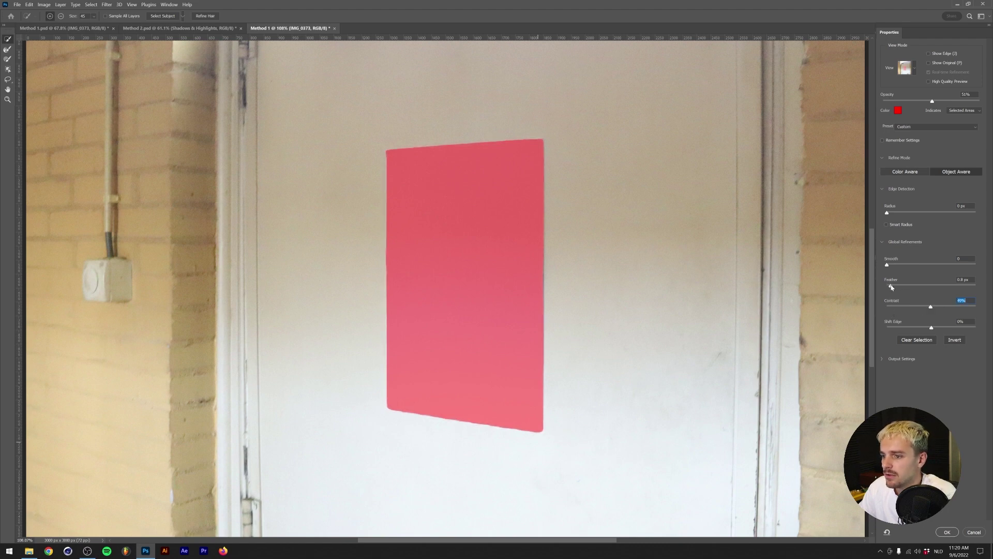
left_click_drag(889, 287, 882, 286)
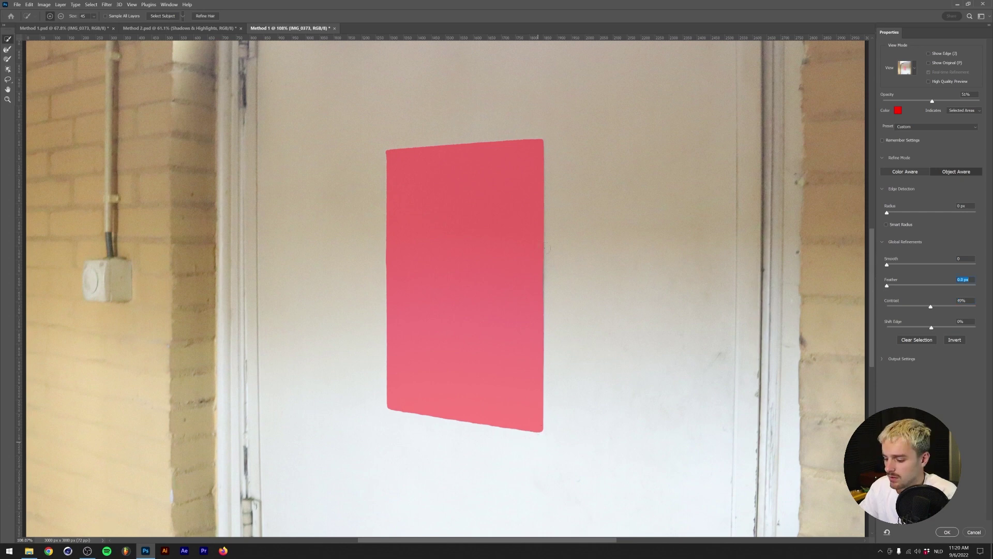
Reduce the selection brush to size 9 and extend the selection fully into the paper's lower-right corner.
key("ctrl+plus")
key("ctrl+plus")
key("space")
left_click_drag(522, 447, 404, 141)
key("ctrl+plus")
key("ctrl+plus")
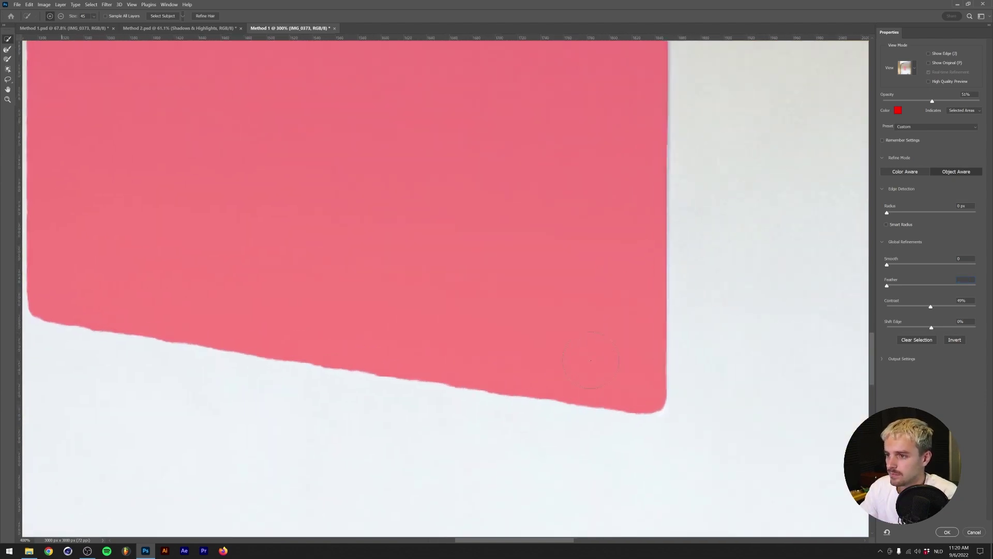
key("[")
key("[")
key("[")
key("bracketleft")
key("bracketleft")
key("bracketleft")
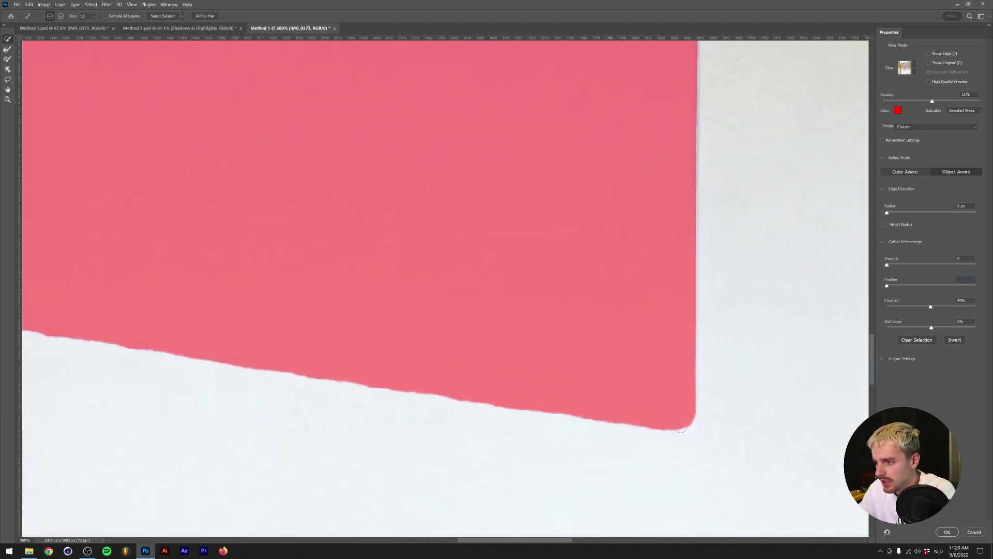
left_click(687, 427)
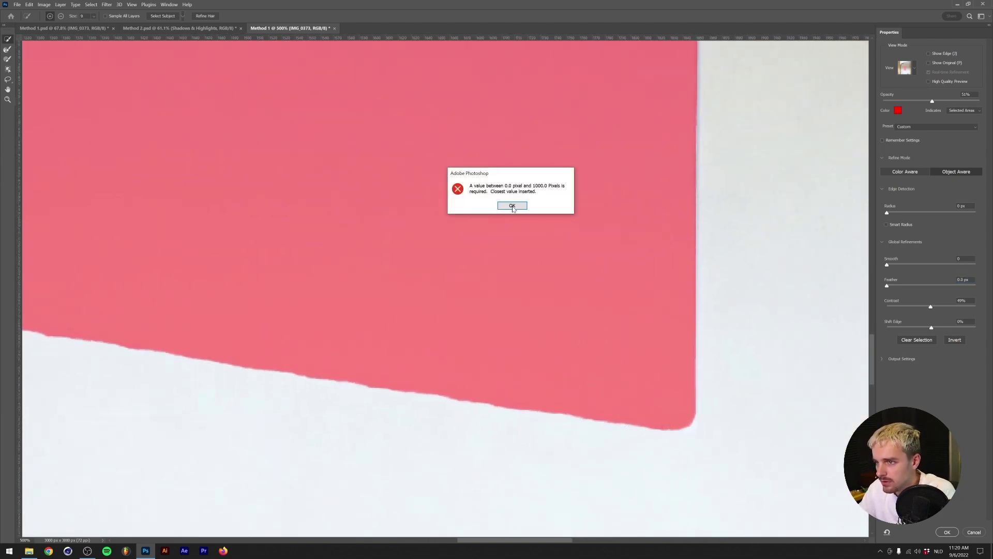
left_click(512, 206)
left_click_drag(692, 420, 688, 425)
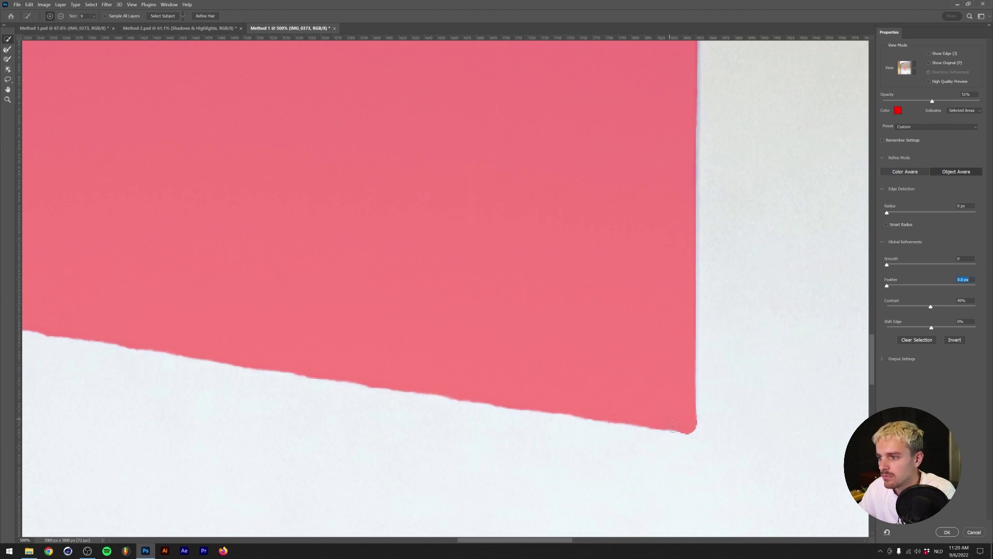
Touch up the selection at the paper's lower-left corner and upper-right corner.
left_click_drag(149, 259, 645, 364)
left_click(475, 421)
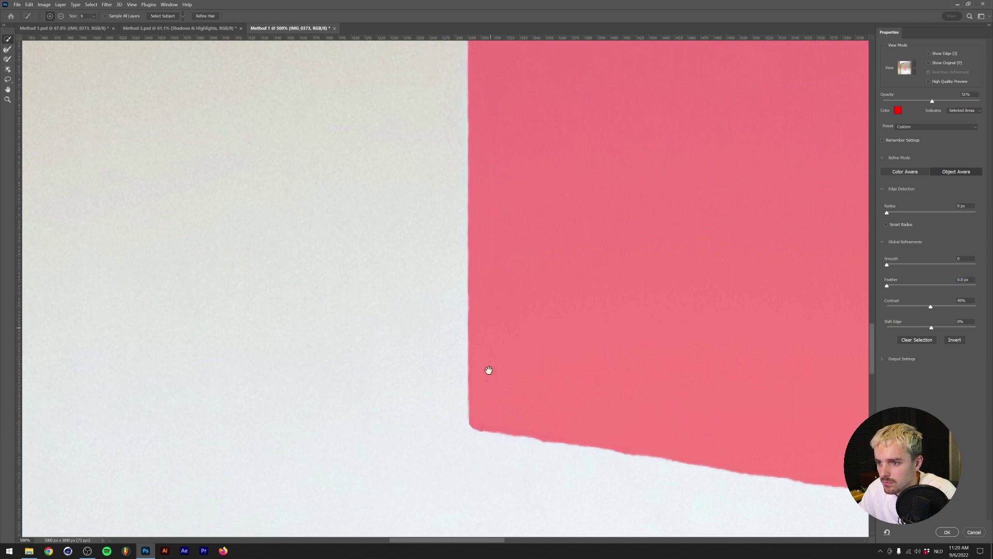
scroll(488, 370, "up", 5)
scroll(419, 357, "right", 6)
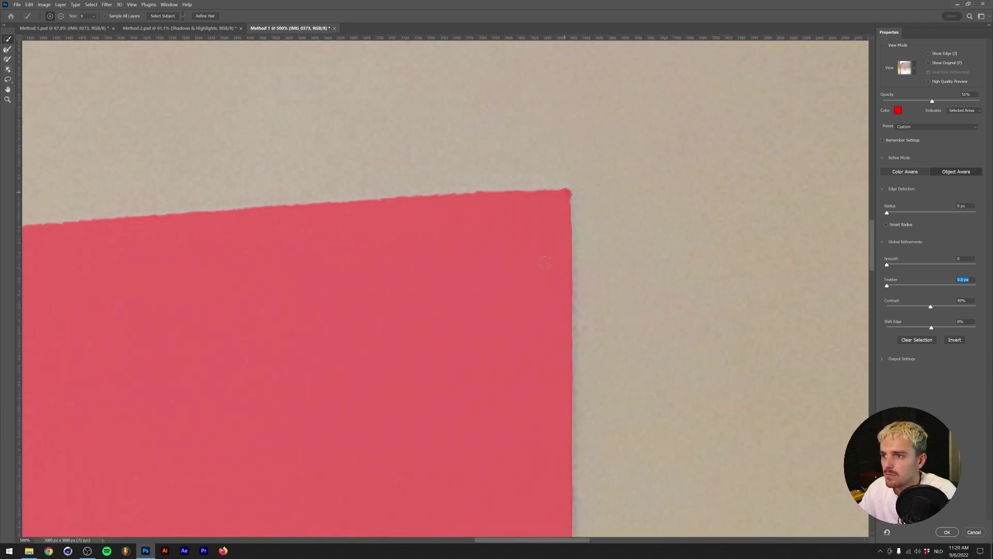
scroll(519, 383, "up", 1)
scroll(519, 383, "right", 1)
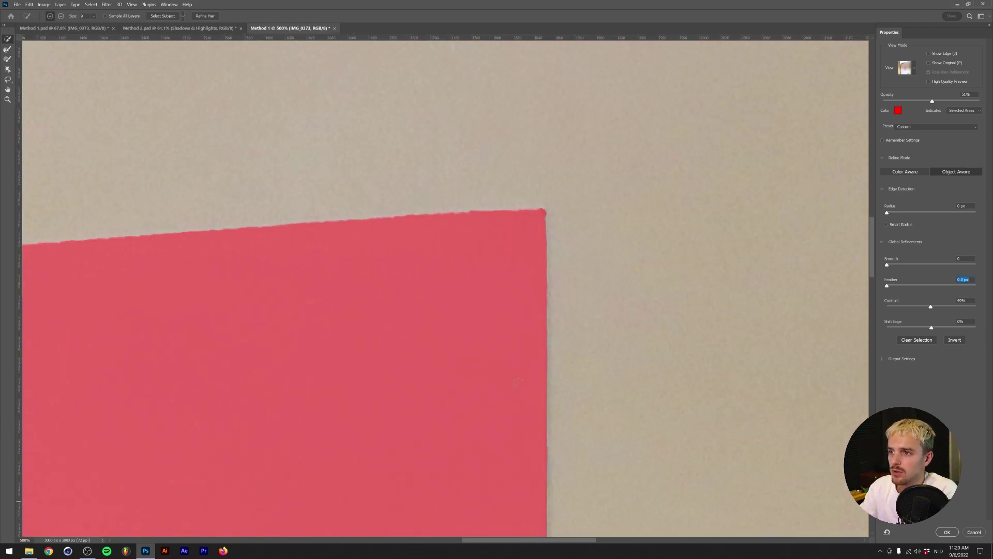
Confirm the refined selection and copy the selected paper sheet to a new layer.
key("ctrl+minus")
key("ctrl+minus")
key("ctrl+minus")
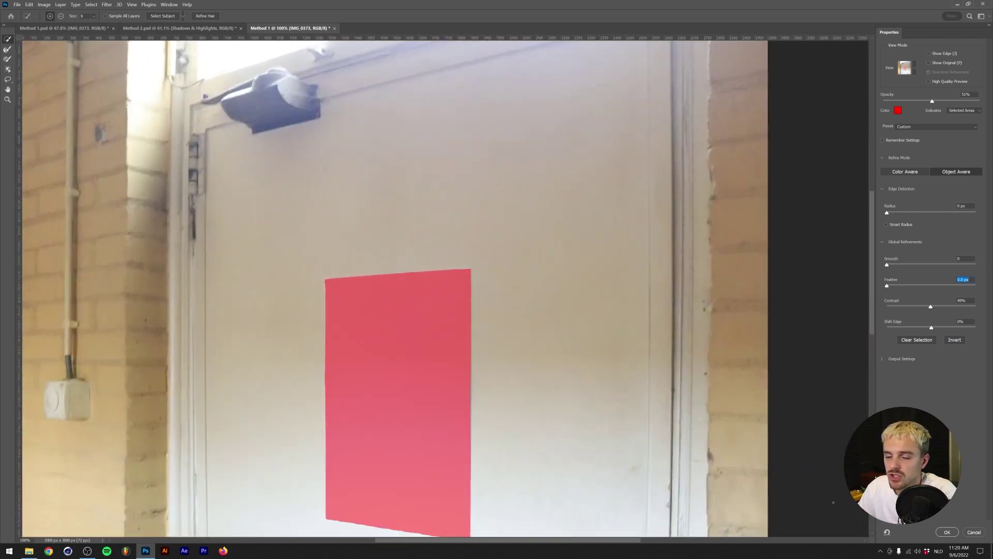
left_click(947, 532)
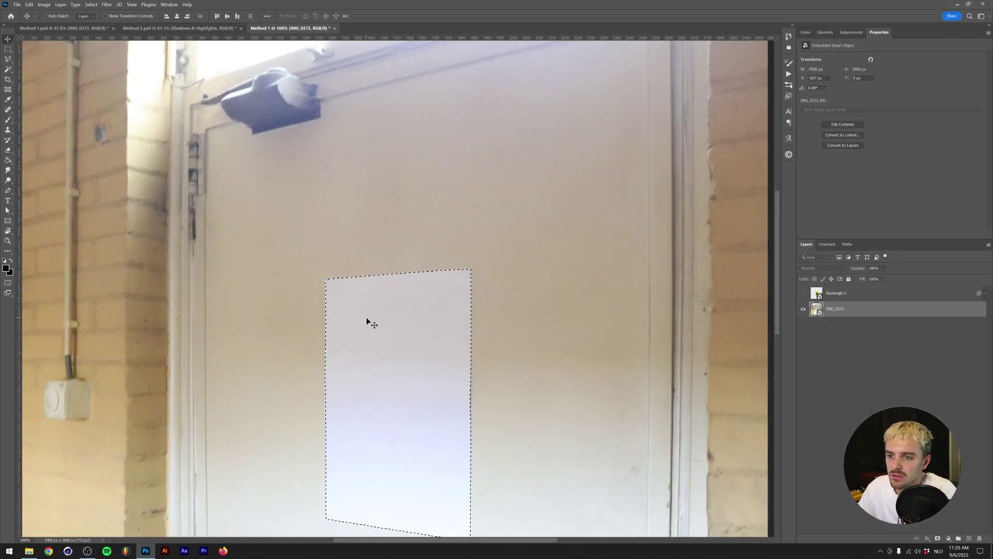
scroll(357, 331, "down", 4)
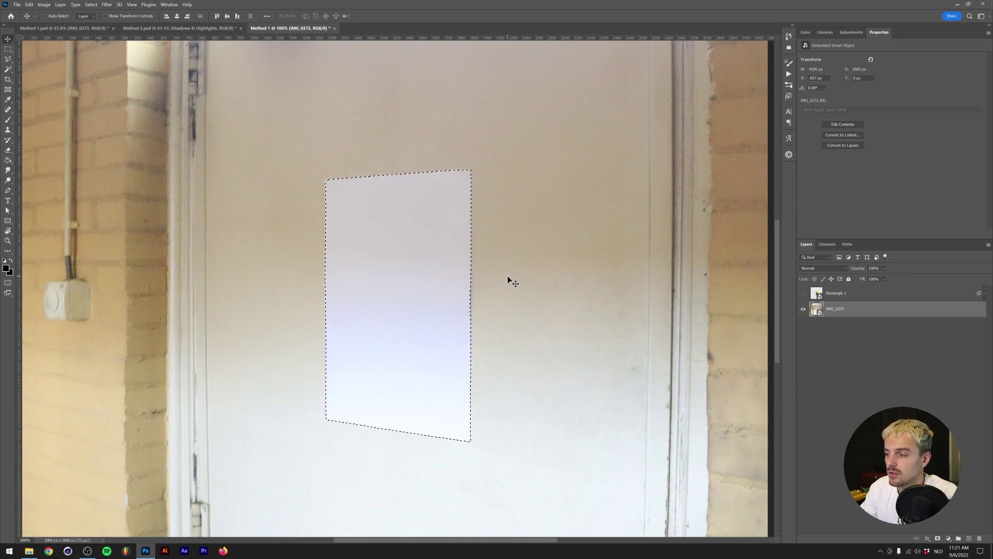
key("ctrl+j")
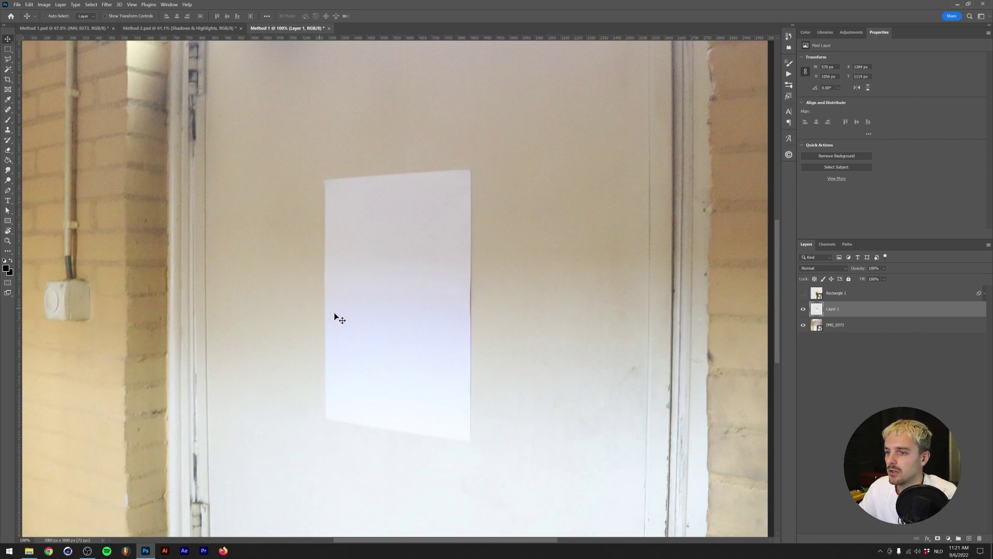
Rename the copied paper layer as Clipping, keeping the cutout at its original position.
left_click_drag(334, 317, 499, 262)
key("ctrl+z")
double_click(831, 309)
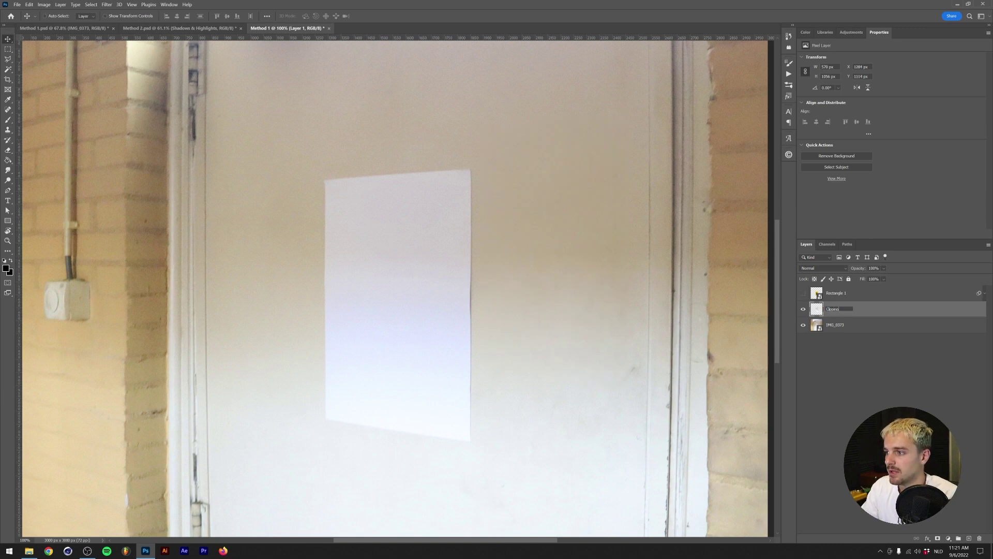
type("Clipping")
key("Return")
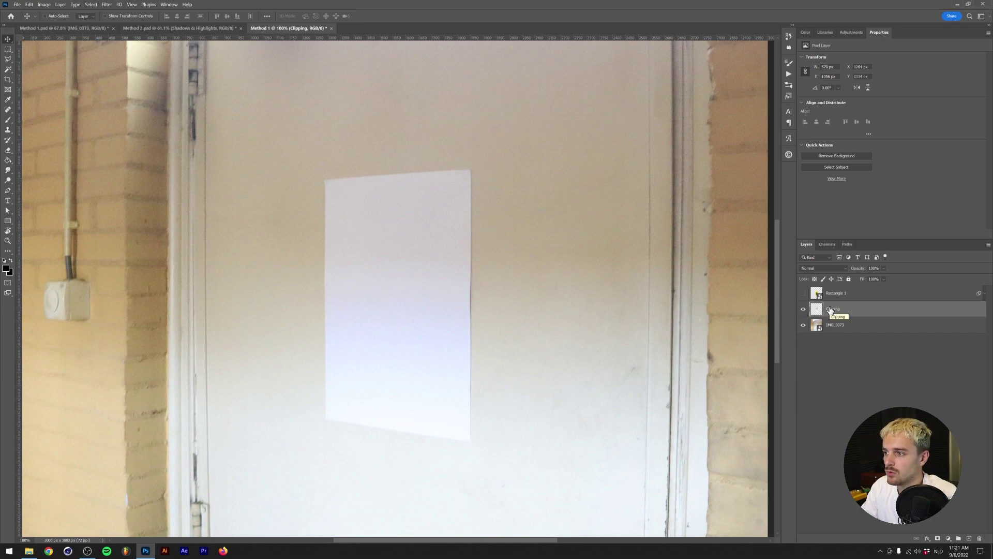
Duplicate the Clipping layer twice and rename the copies Highlights and Shadows, with Highlights above Shadows.
key("ctrl+j")
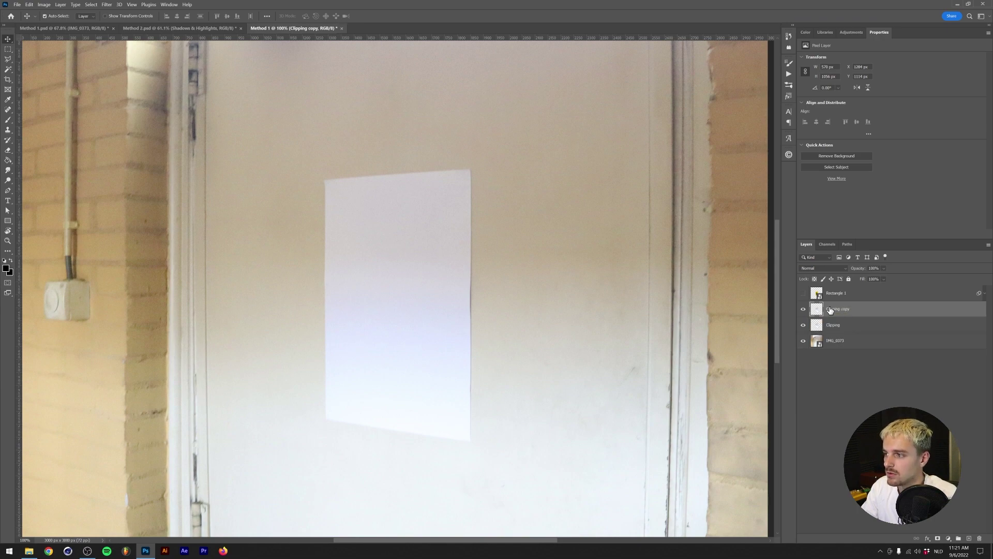
key("ctrl+j")
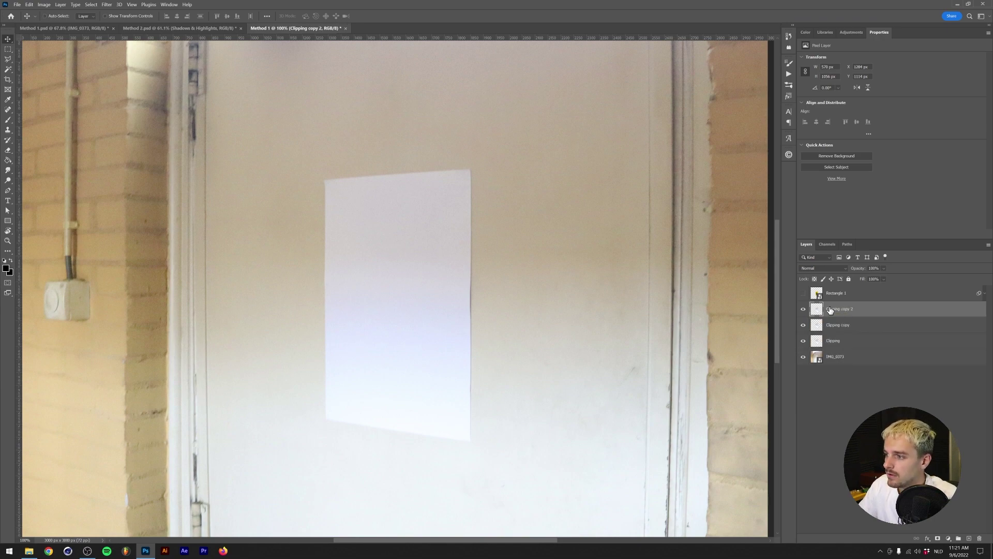
double_click(830, 310)
type("Highlights")
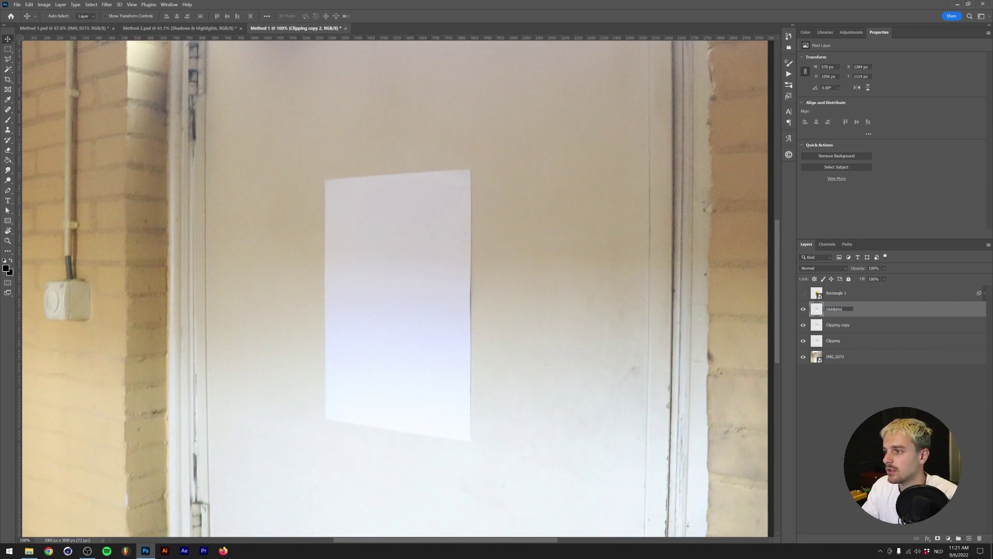
key("Tab")
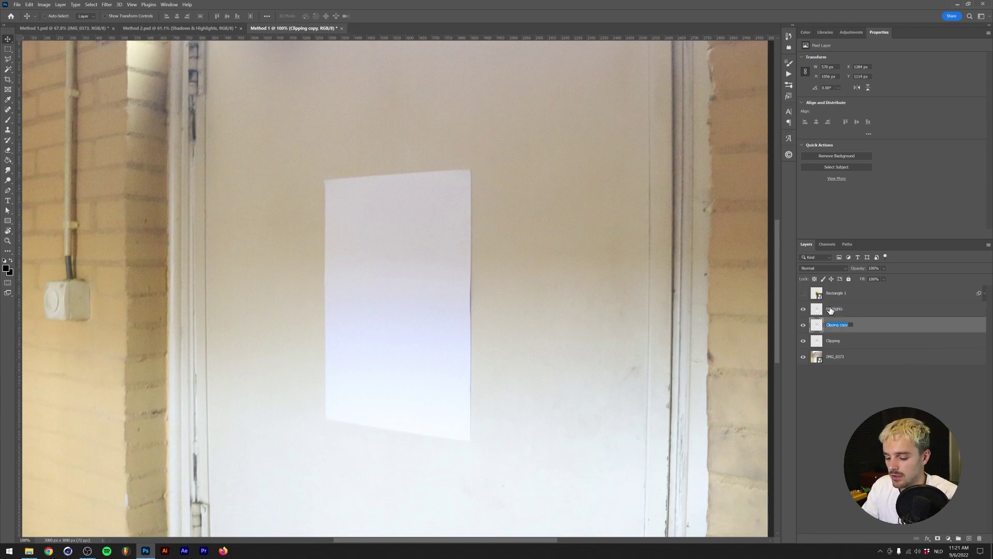
type("Shado")
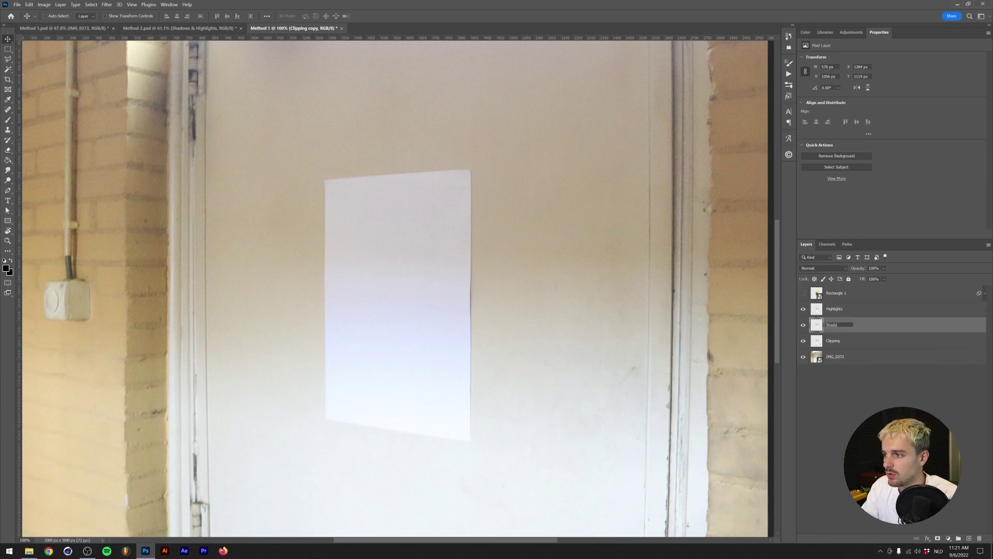
type("ws")
key("Return")
Hide the Highlights and Shadows layers, and place the visible Rectangle 1 poster directly above Clipping as a clipping mask.
left_click(804, 309)
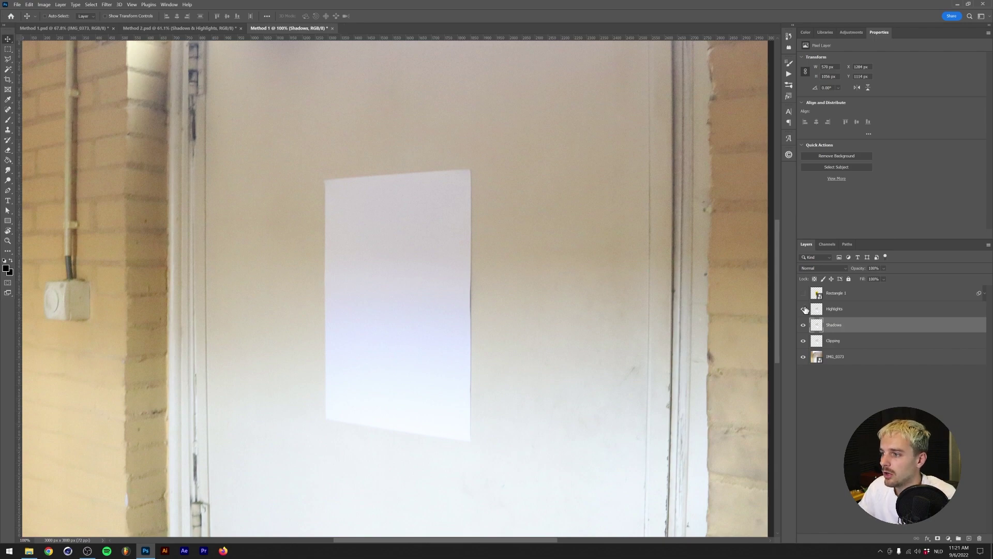
left_click(804, 325)
left_click_drag(837, 294, 816, 337)
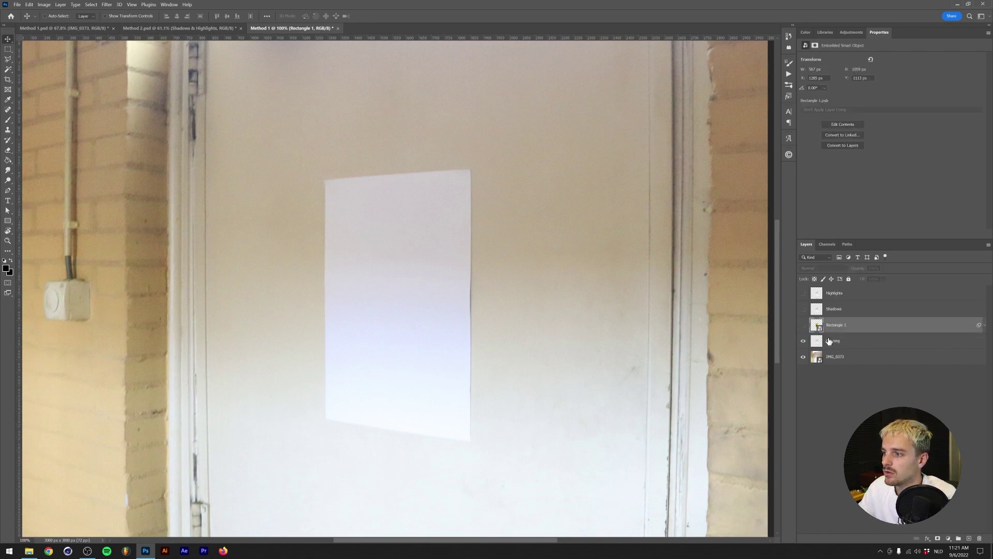
left_click(804, 325)
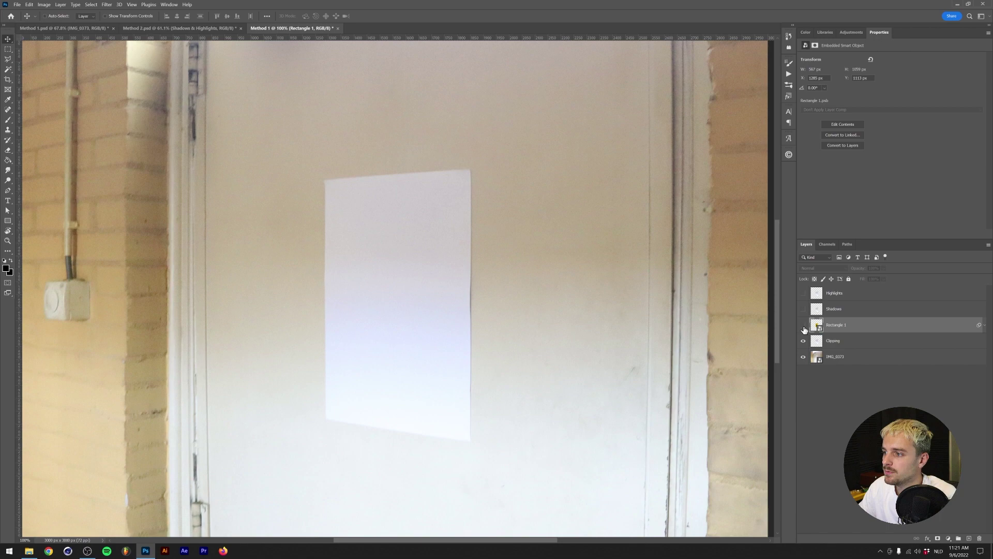
left_click(847, 331, "alt")
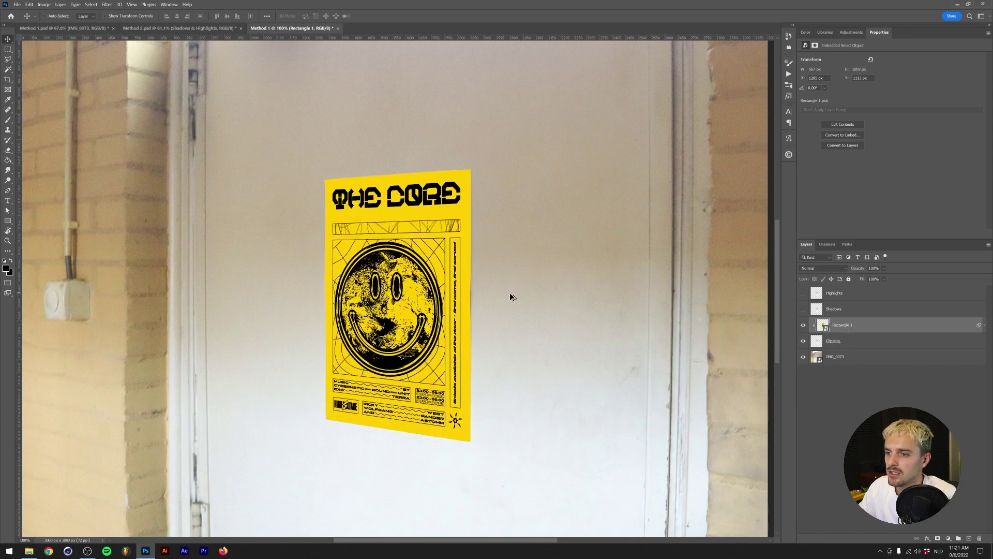
Compare the poster's right edge with the Rectangle 1 clipping mask released and reapplied.
scroll(497, 296, "up", 19)
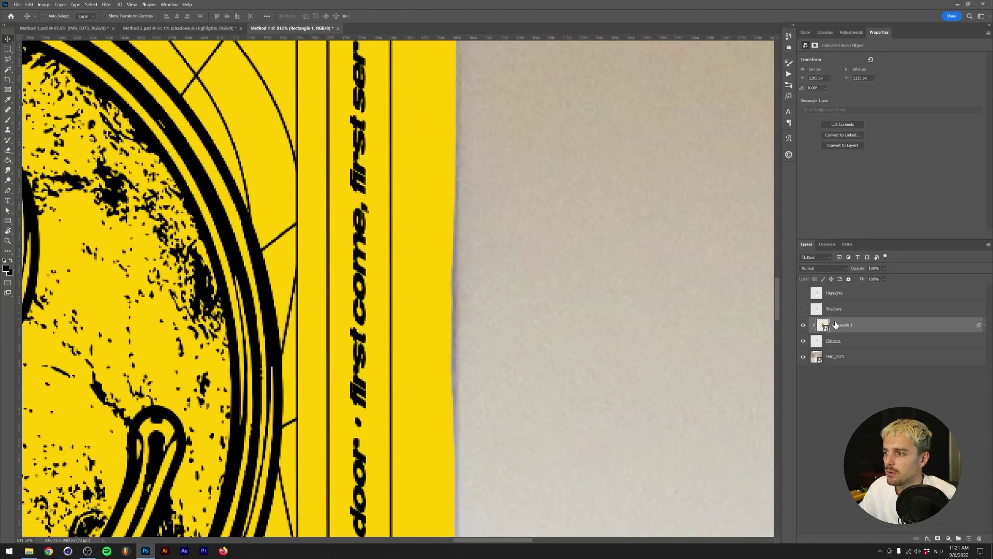
left_click(850, 330, "alt")
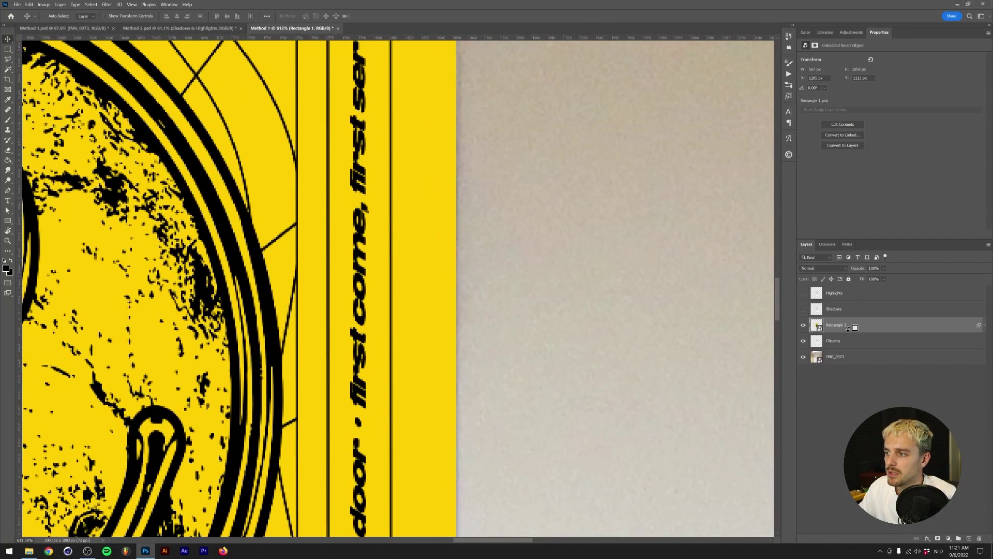
left_click(850, 330, "alt")
scroll(513, 298, "down", 6)
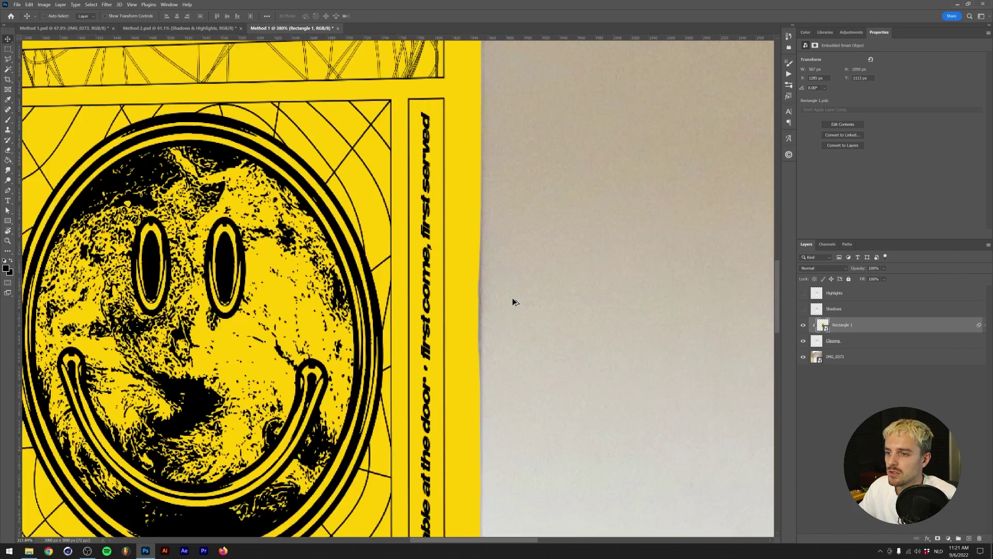
scroll(512, 298, "up", 5)
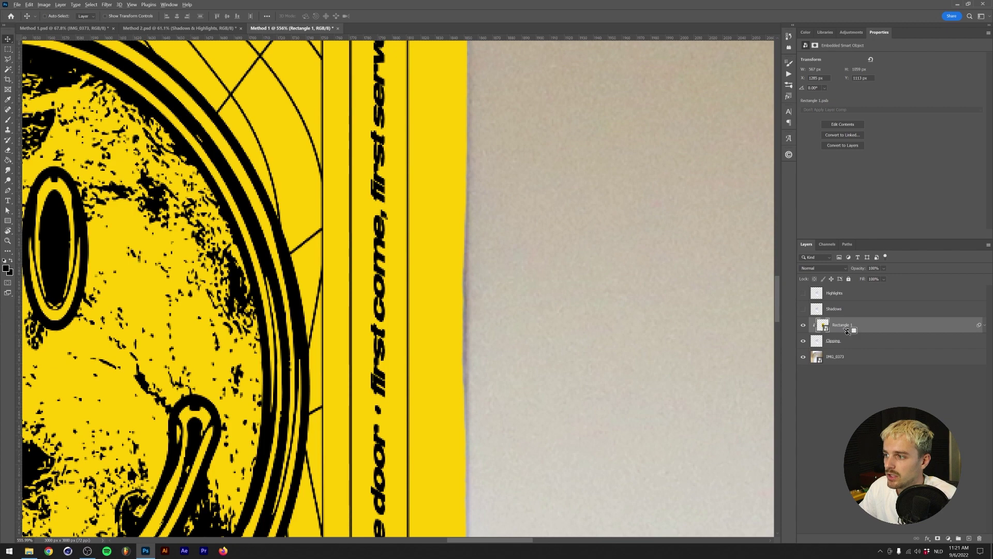
scroll(466, 319, "down", 2)
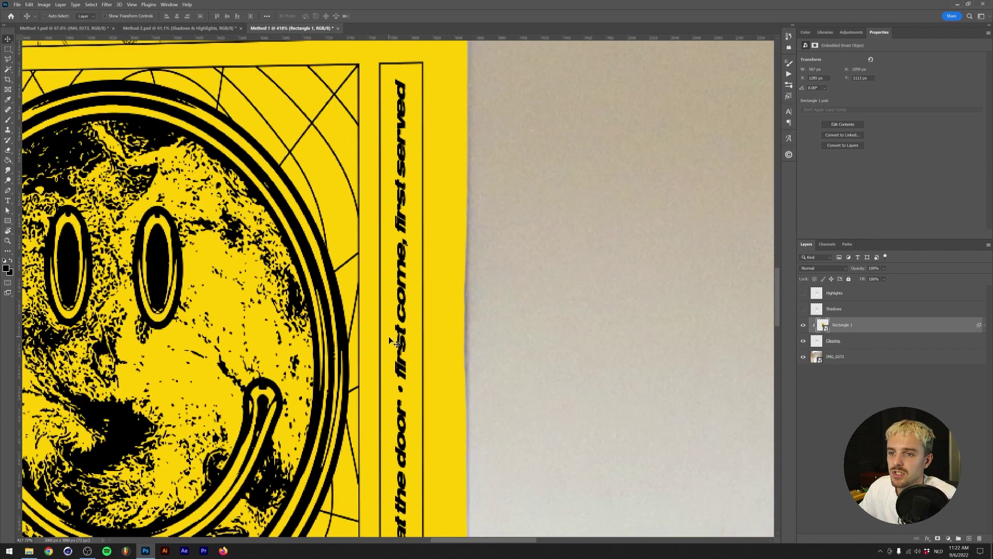
Shift the Clipping layer sideways to test how it masks the poster, and undo the move.
left_click(829, 345)
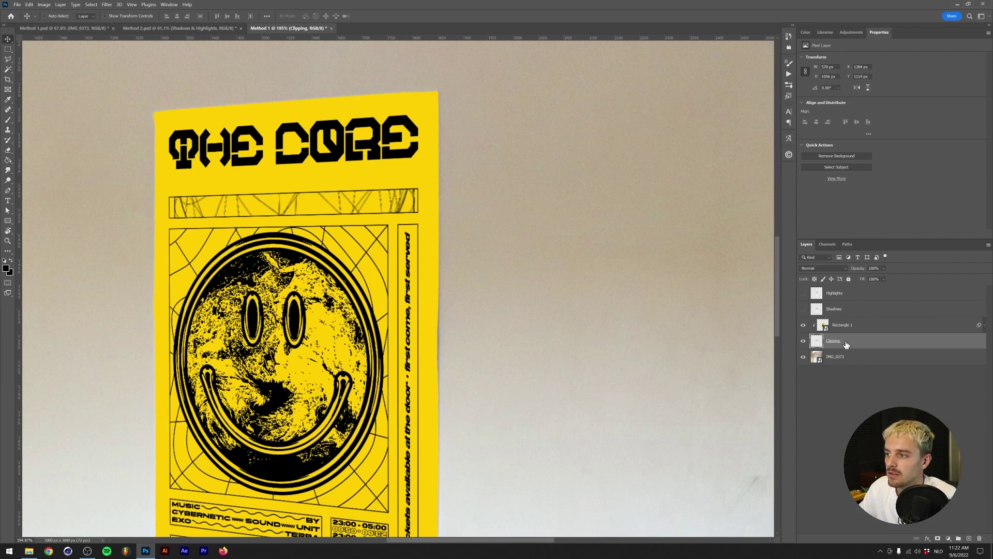
scroll(263, 377, "down", 4)
scroll(237, 377, "up", 1)
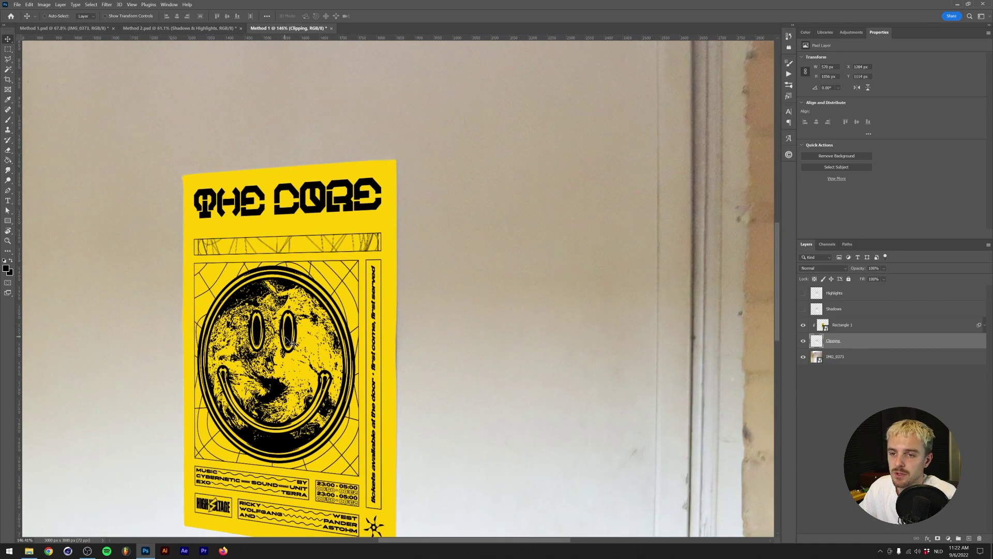
left_click_drag(288, 340, 443, 329)
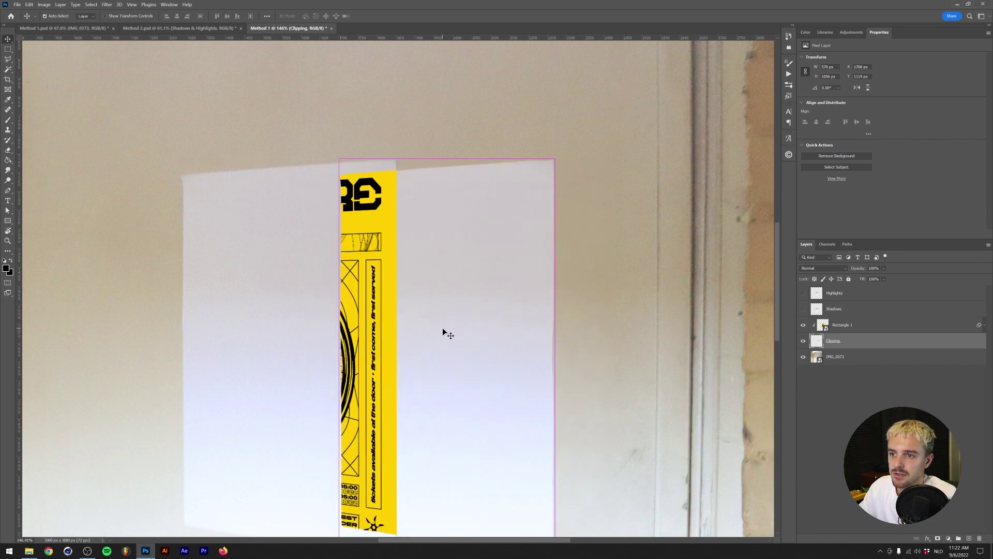
key("ctrl+z")
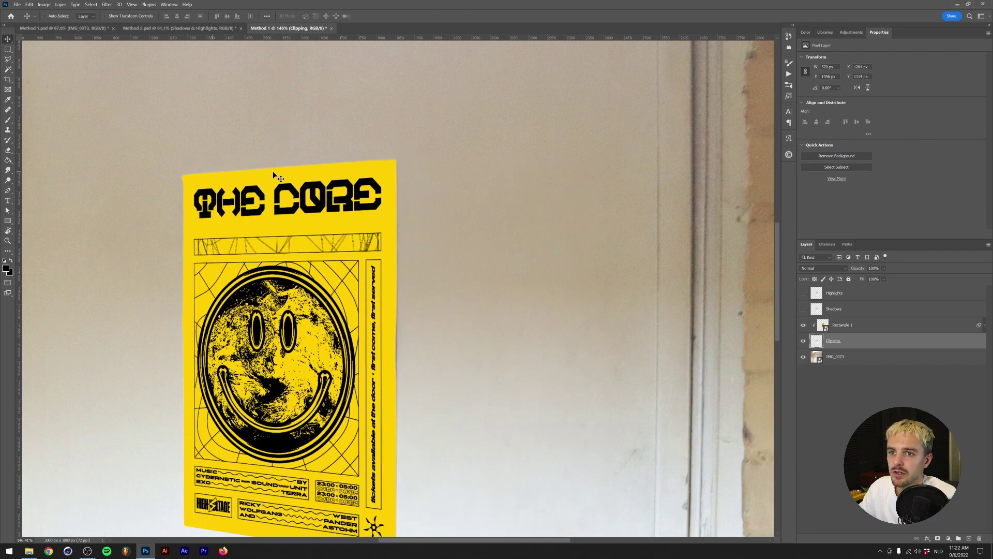
Show the Shadows layer and place it in its own group named Shadows.
left_click(854, 326)
left_click_drag(484, 323, 626, 279)
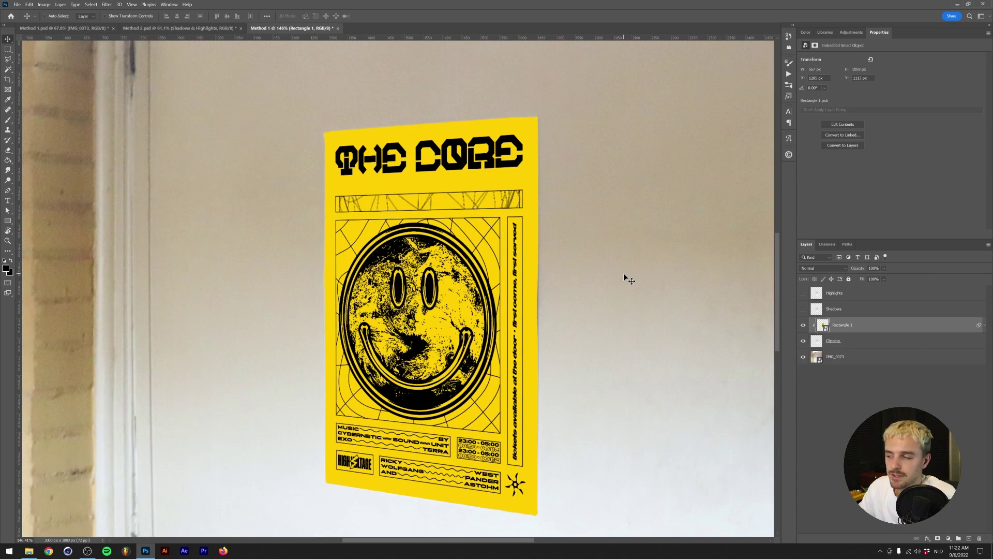
left_click(805, 309)
left_click(803, 310)
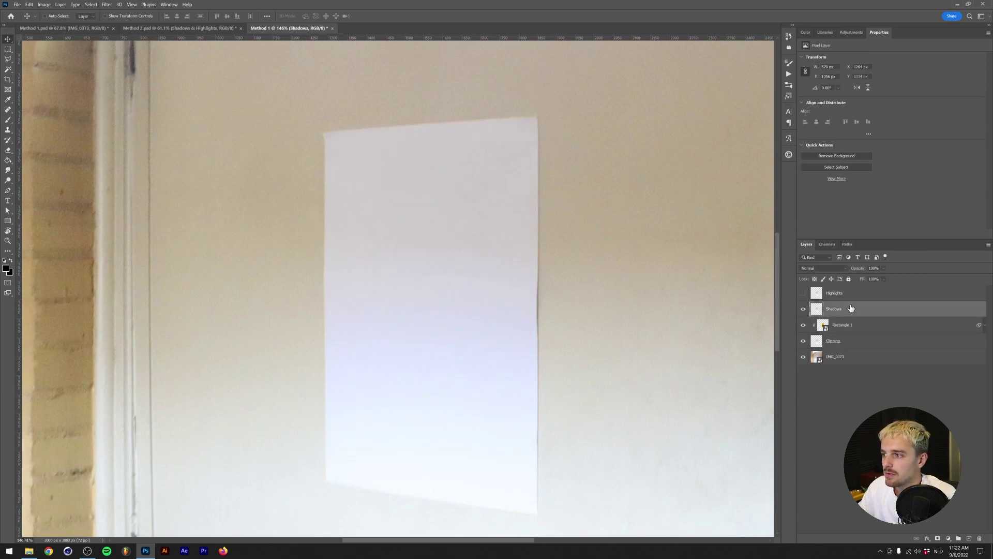
key("ctrl+g")
double_click(831, 306)
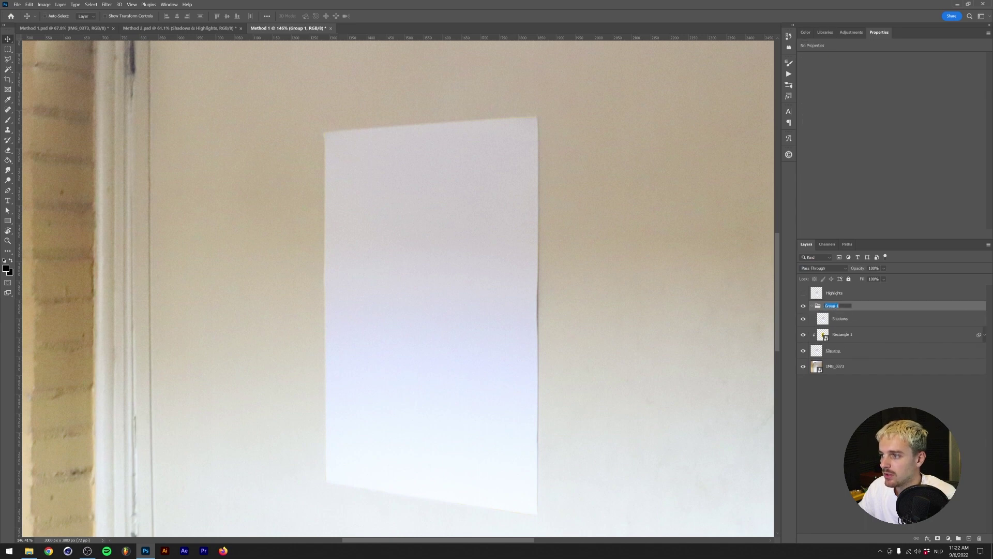
type("Sh")
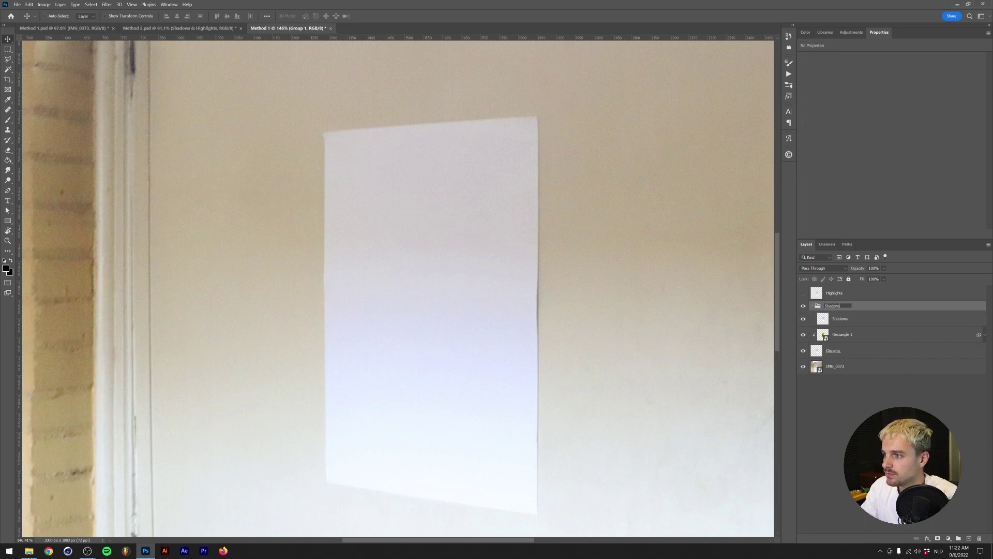
type("adows")
key("Return")
Add a Curves adjustment clipped to the Shadows layer inside the group, and move its black point to input 170, output 0.
left_click(852, 322)
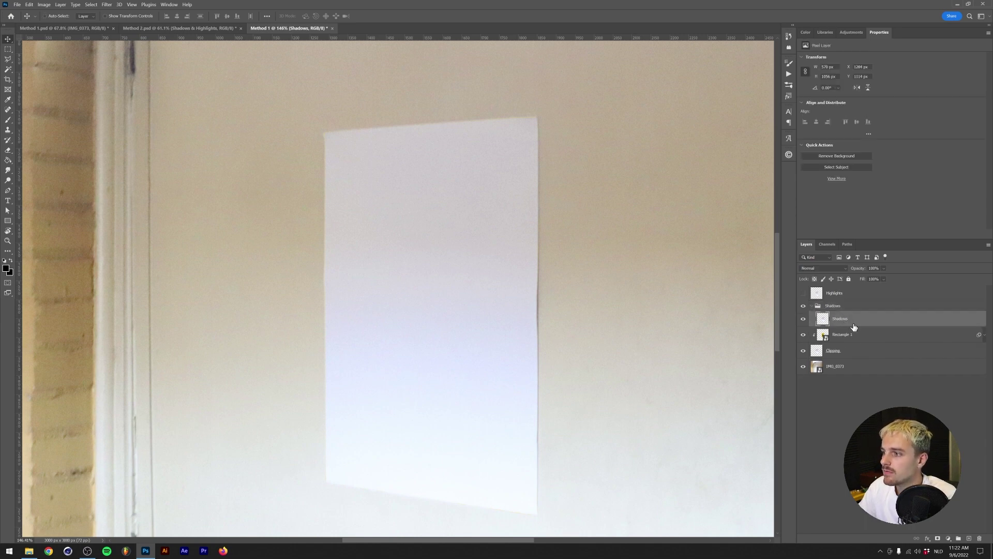
left_click(852, 33)
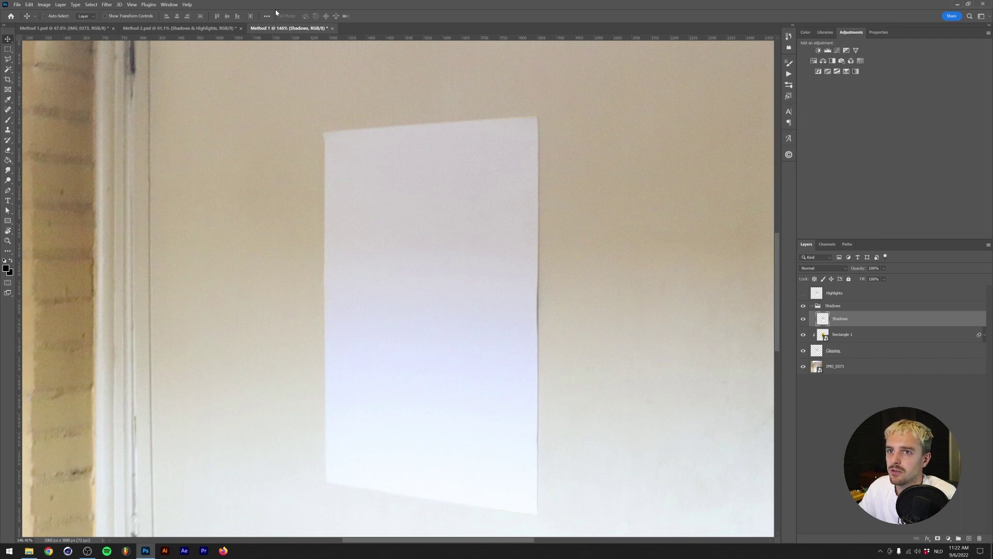
left_click(169, 4)
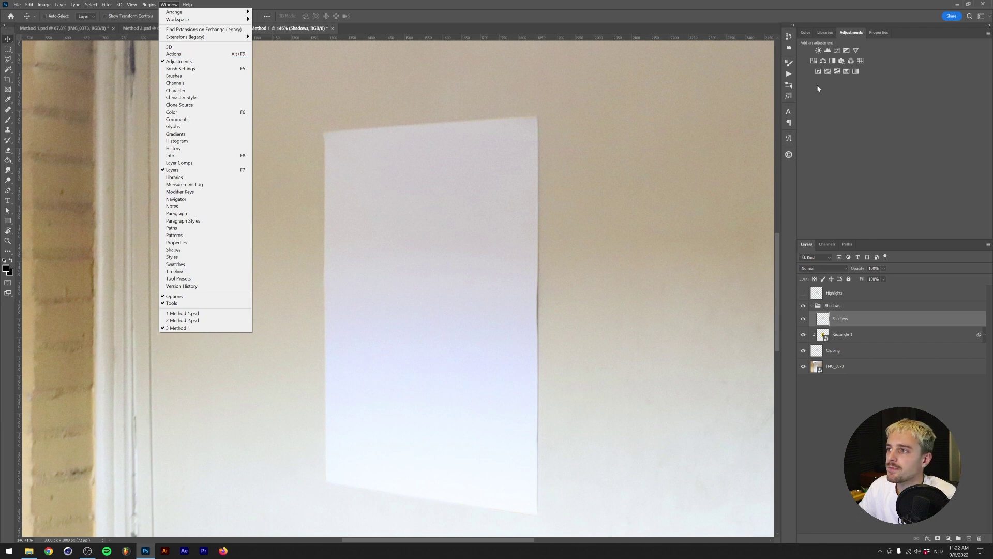
left_click(186, 63)
left_click(837, 51)
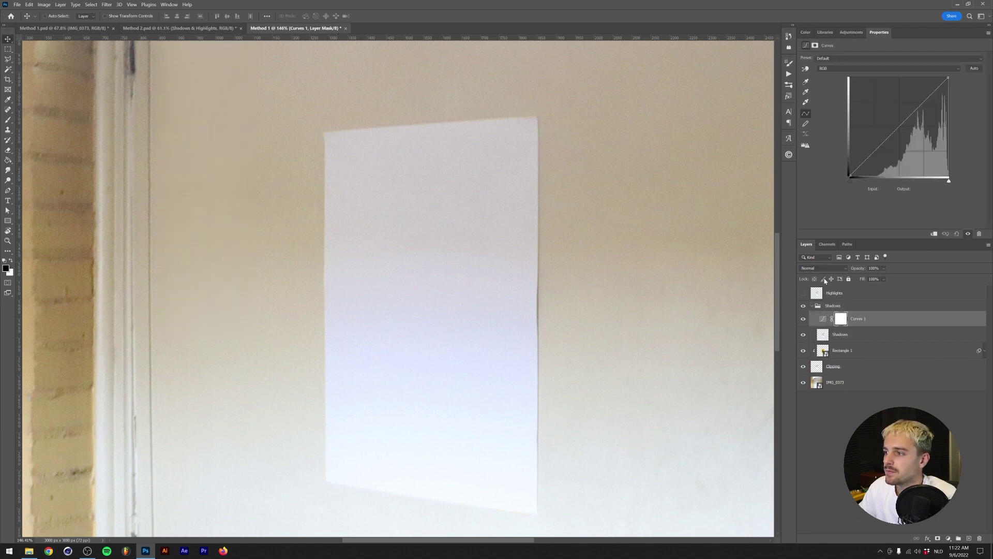
left_click(855, 325, "alt")
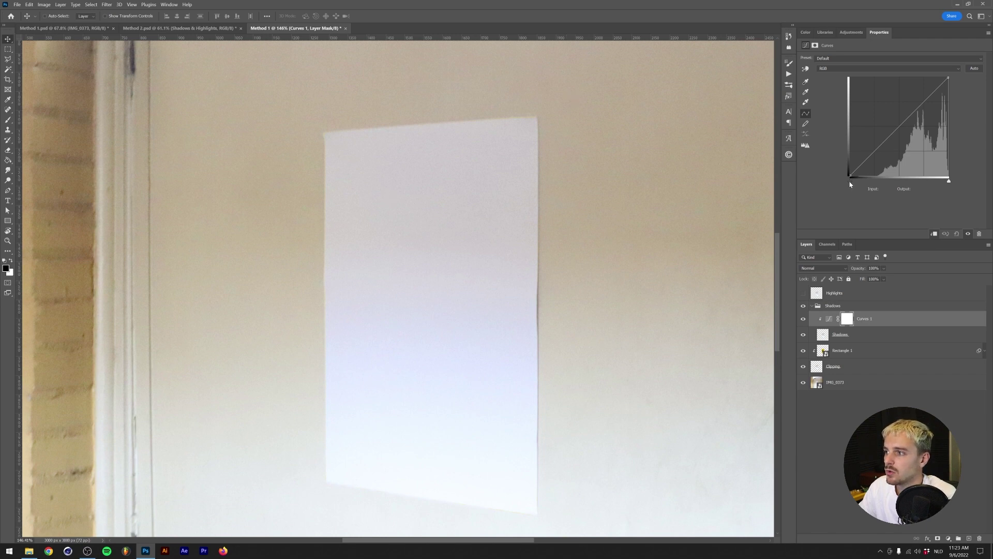
left_click_drag(851, 184, 916, 201)
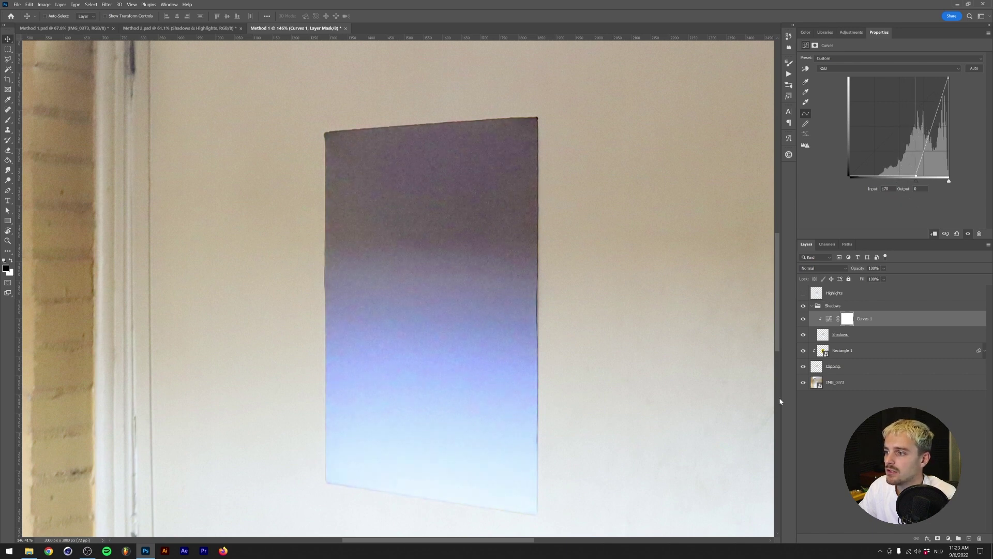
Desaturate the Shadows layer completely with Hue/Saturation, setting the saturation to -100.
left_click(851, 335)
scroll(324, 283, "down", 3)
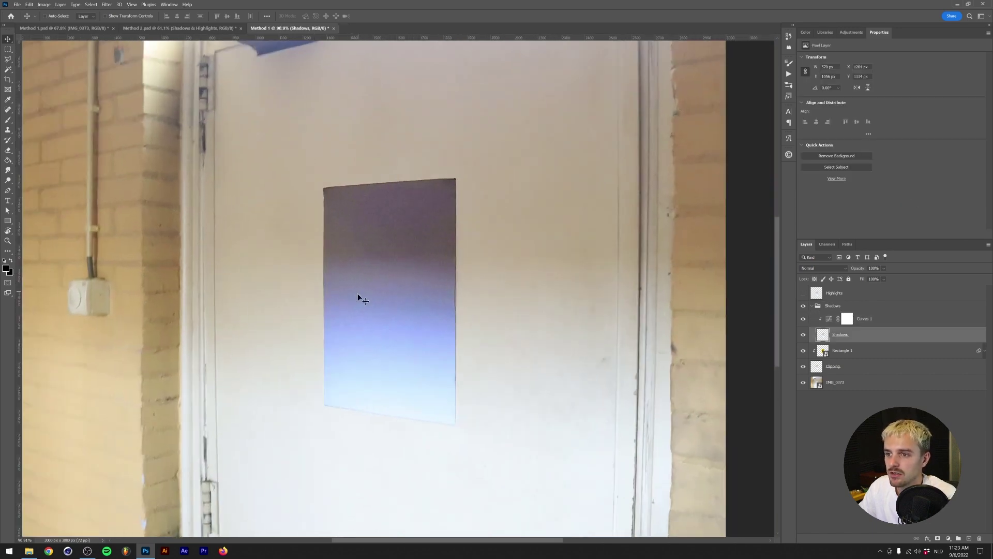
scroll(277, 346, "up", 2)
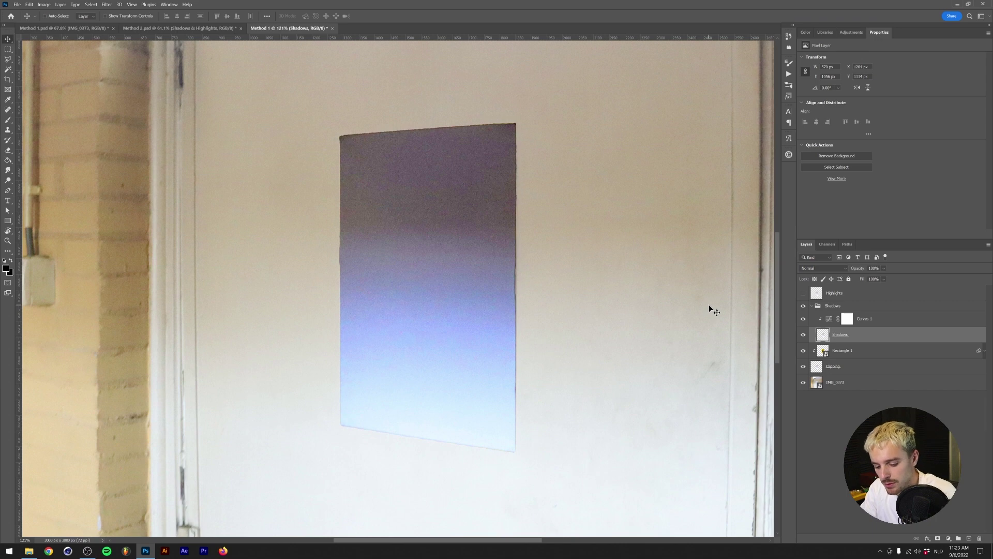
key("ctrl+u")
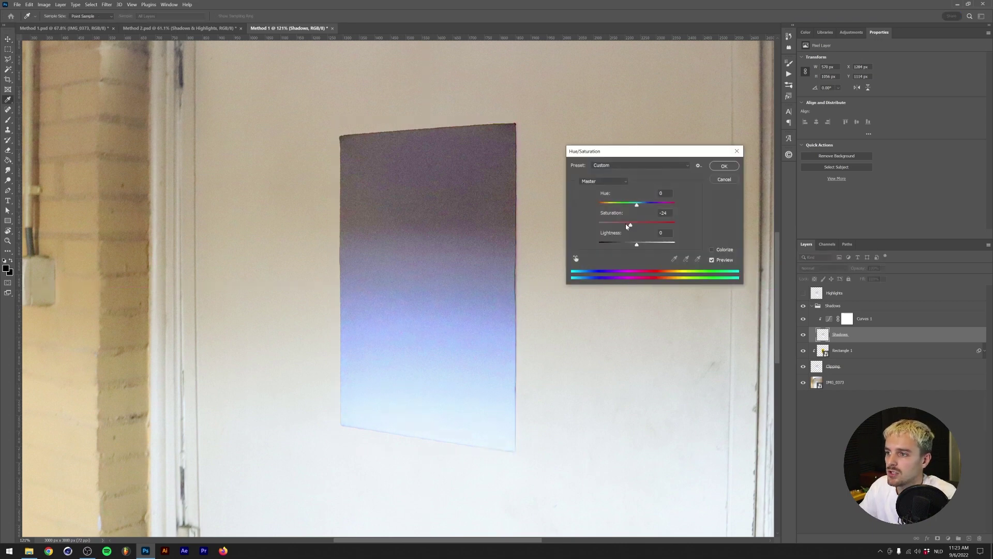
left_click_drag(637, 224, 554, 231)
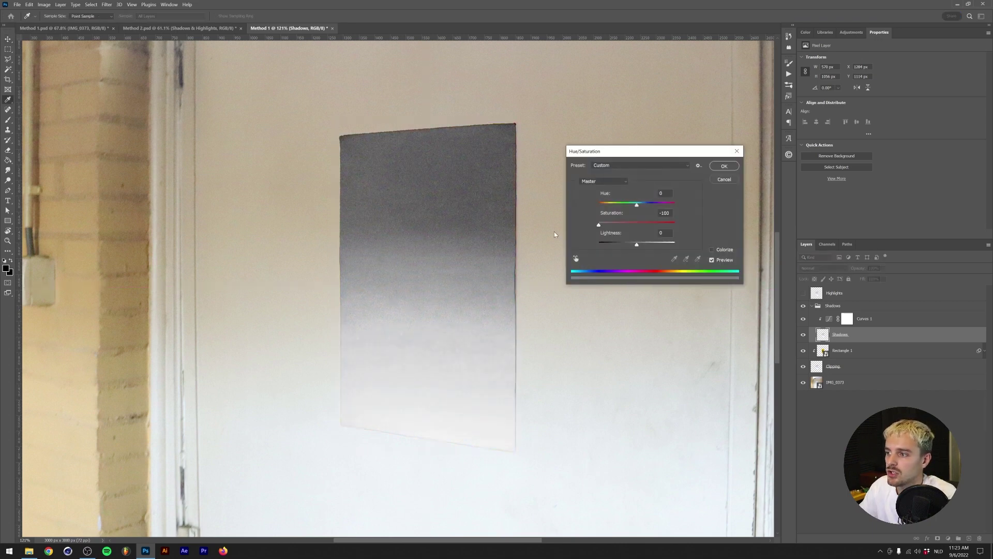
left_click(715, 167)
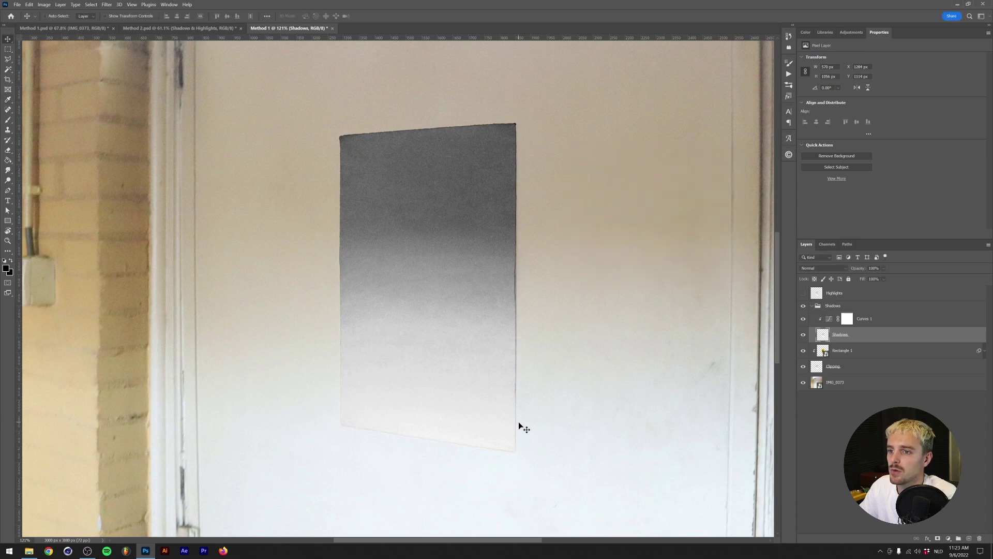
Set the Shadows group's blend mode to Multiply and lower its opacity to 45%.
left_click(835, 307)
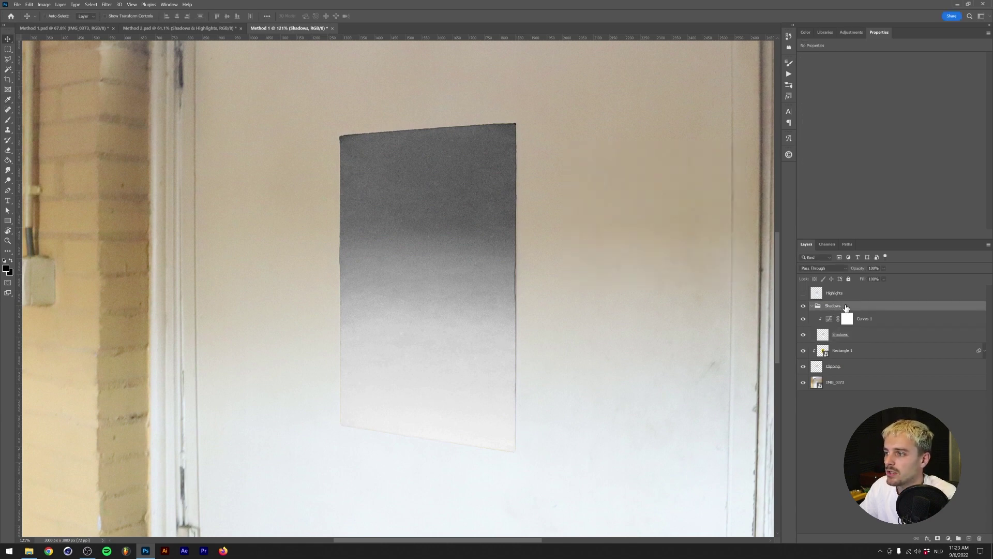
double_click(846, 308)
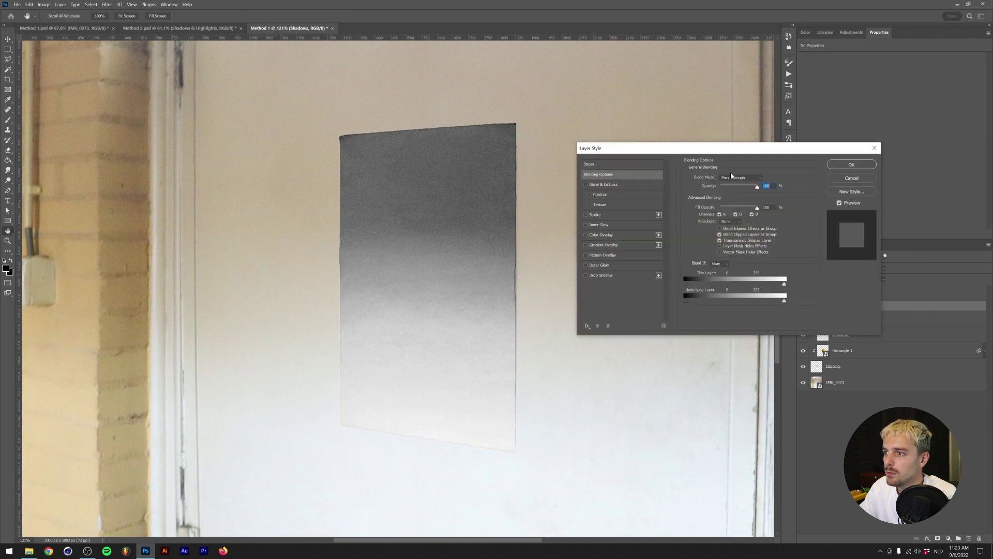
left_click(733, 180)
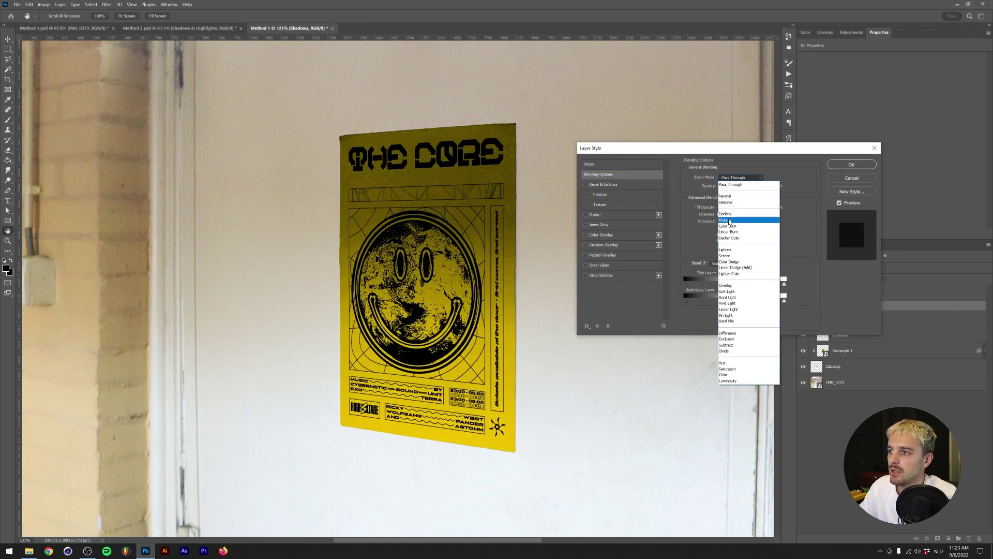
left_click(730, 221)
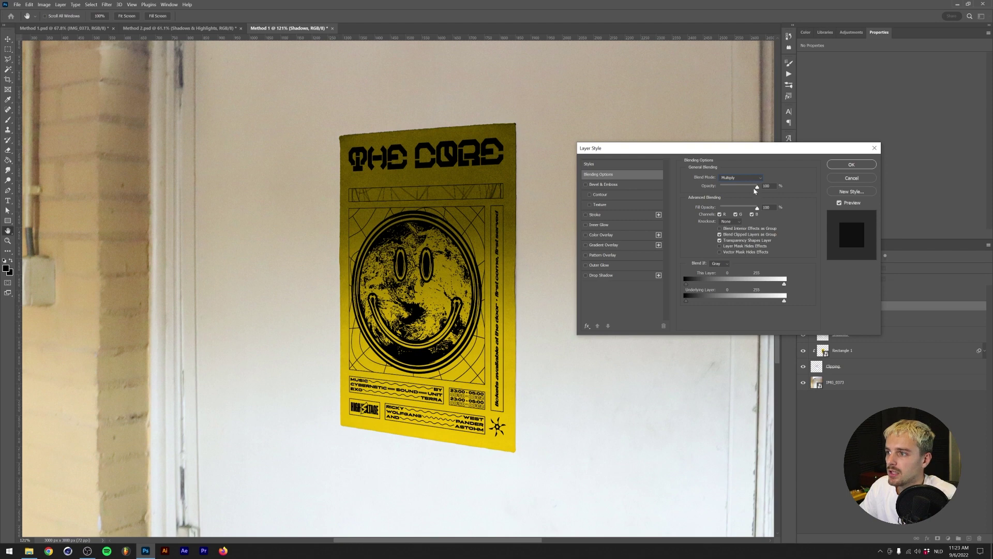
left_click_drag(754, 191, 741, 189)
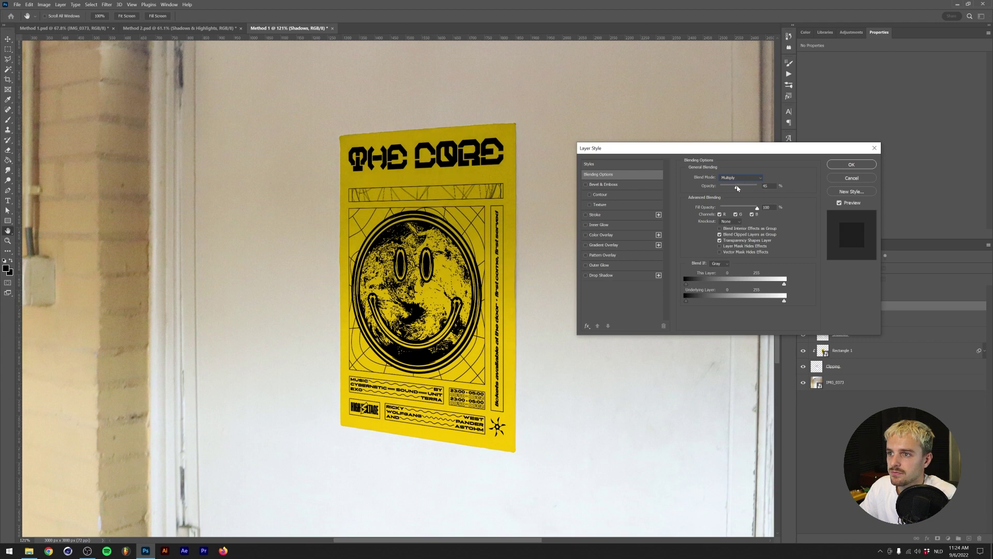
left_click(846, 166)
Compare the poster with and without the Shadows group, viewing the result at 100%.
left_click(804, 306)
left_click(803, 306)
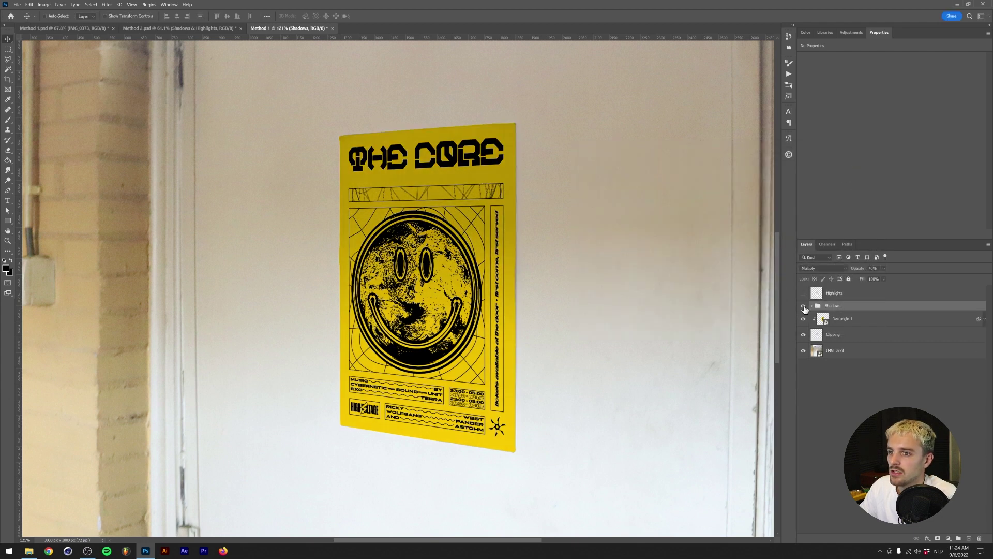
left_click(804, 306)
left_click(803, 306)
key("ctrl+1")
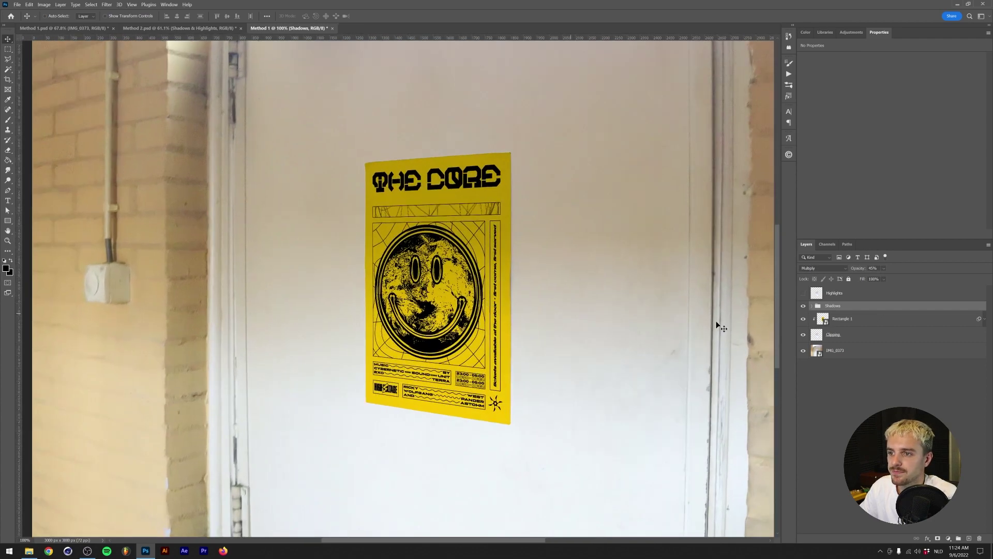
Show the Highlights layer and place it in its own group named Highlights.
left_click(803, 293)
left_click(835, 293)
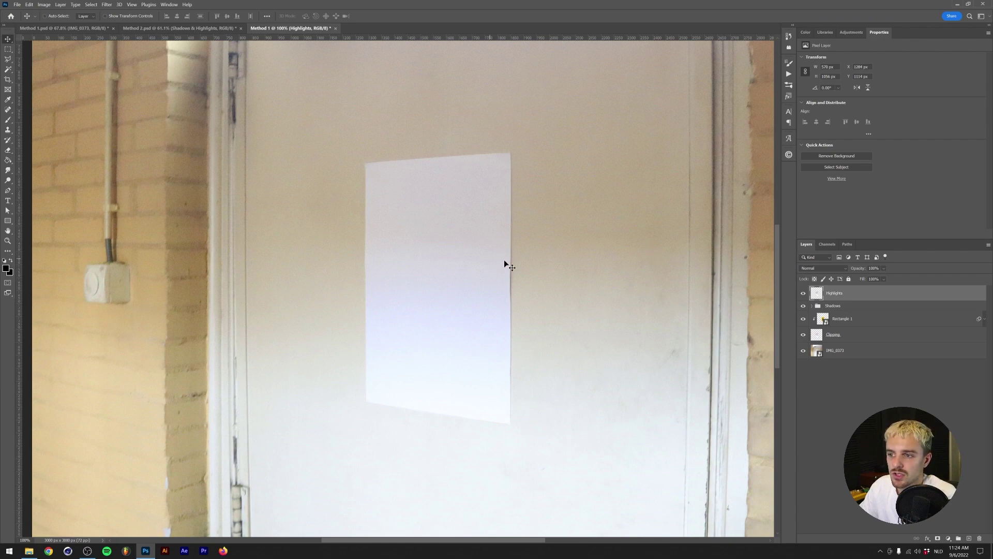
key("ctrl+g")
double_click(833, 290)
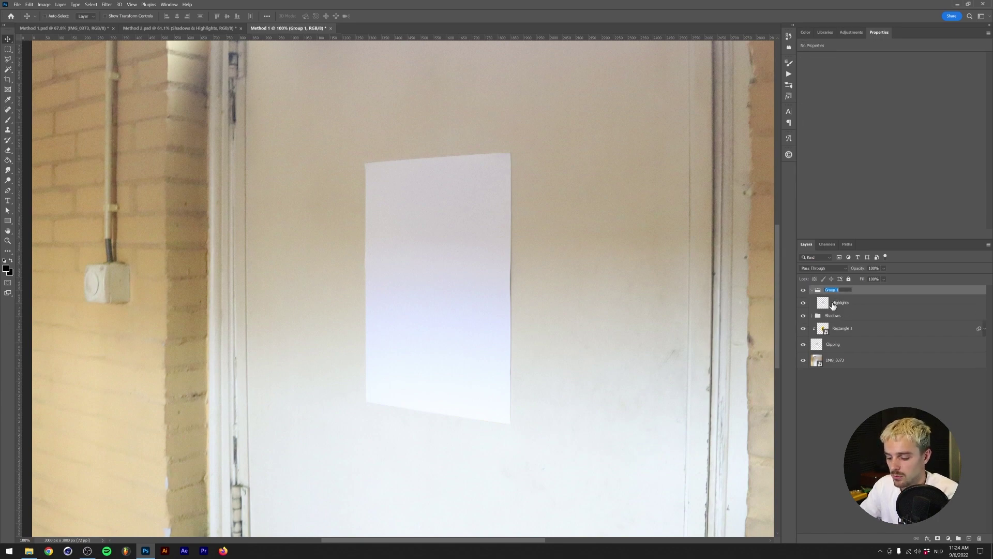
type("Highlights")
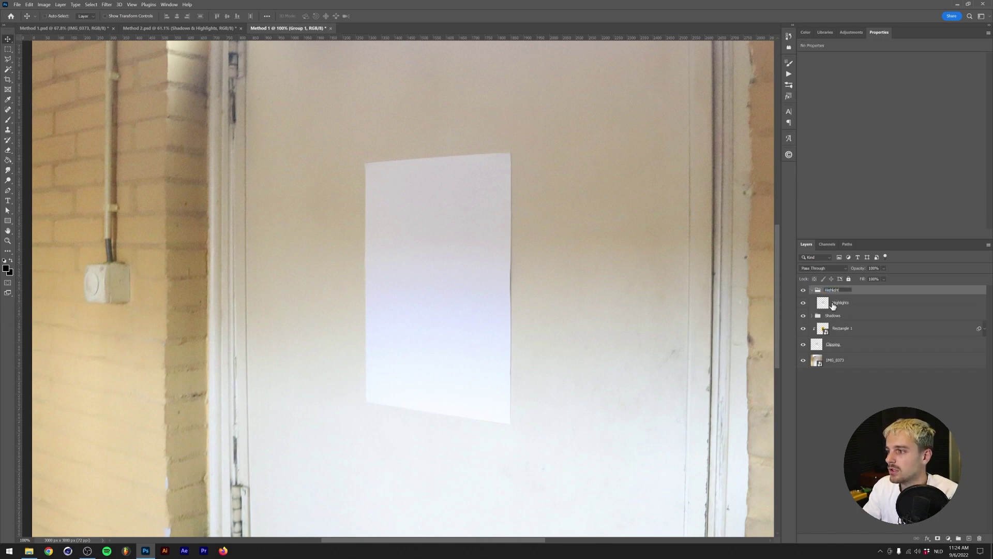
key("Return")
Add a Curves adjustment above the Highlights layer inside its group and clip it to that layer.
left_click(837, 305)
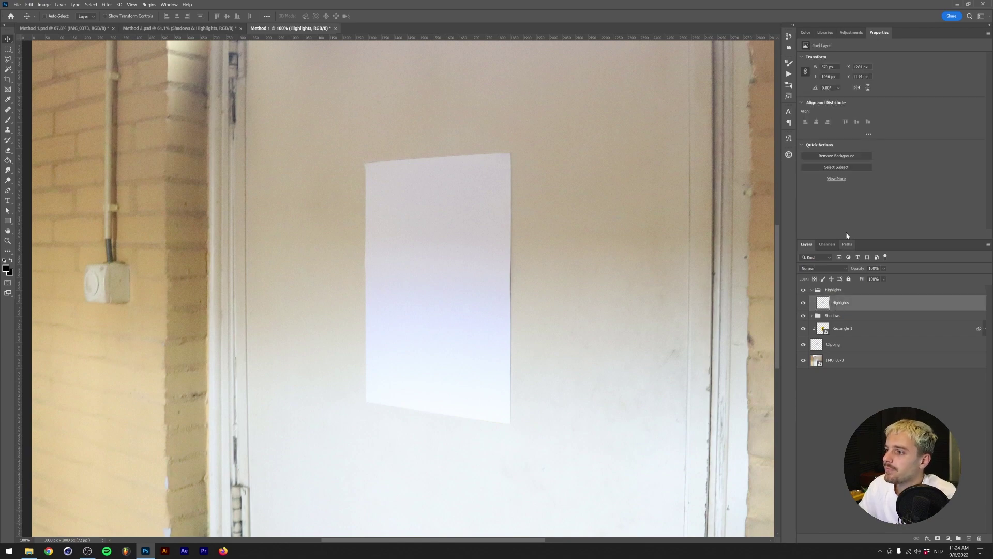
left_click(846, 33)
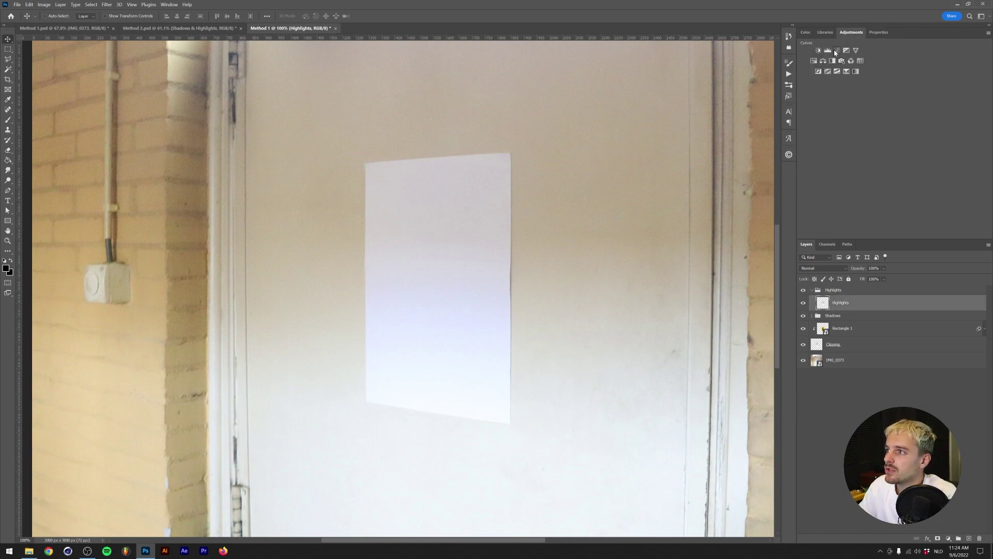
left_click(837, 50)
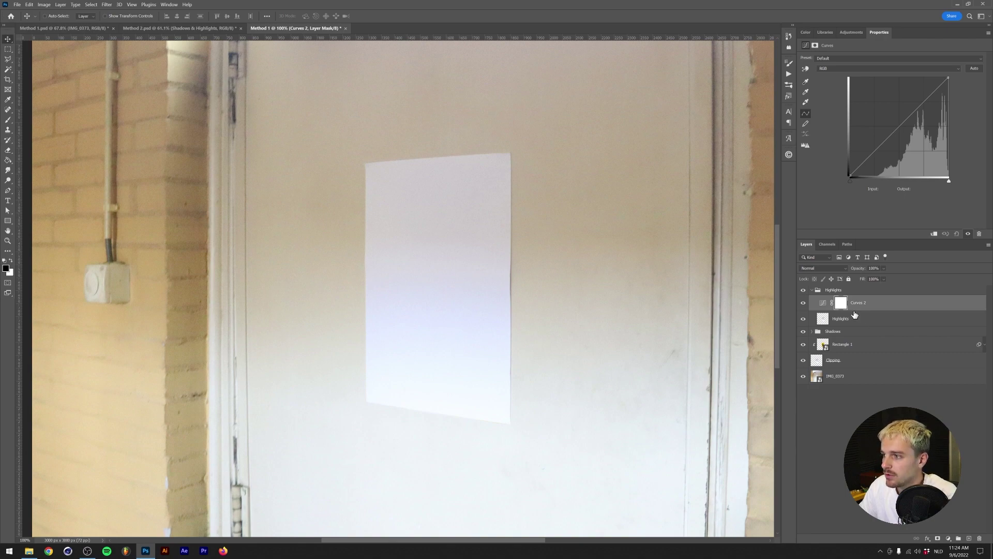
right_click(876, 306)
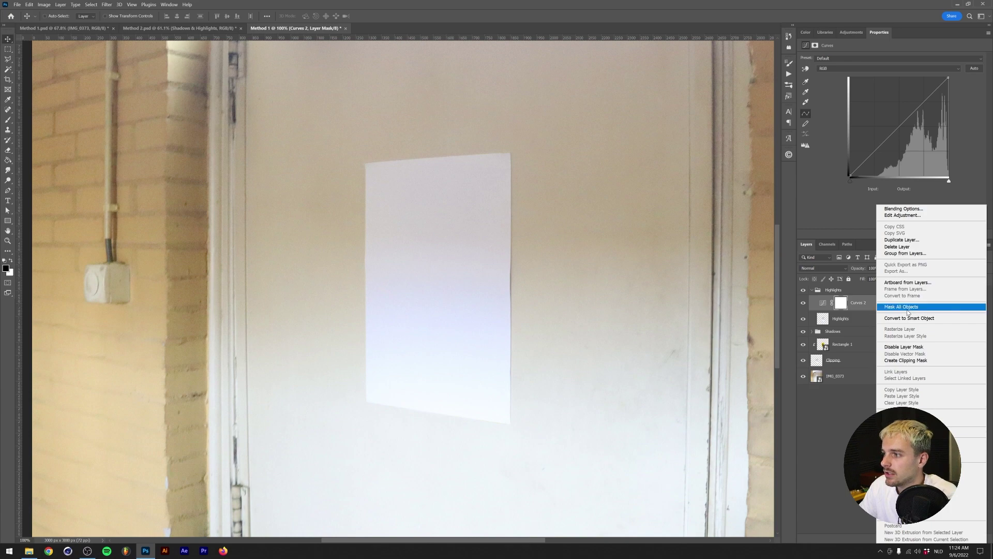
left_click(906, 360)
Increase the contrast of the Highlights curve by moving the black point inward at output 0 and the white point to input 229, output 255.
left_click_drag(851, 181, 911, 194)
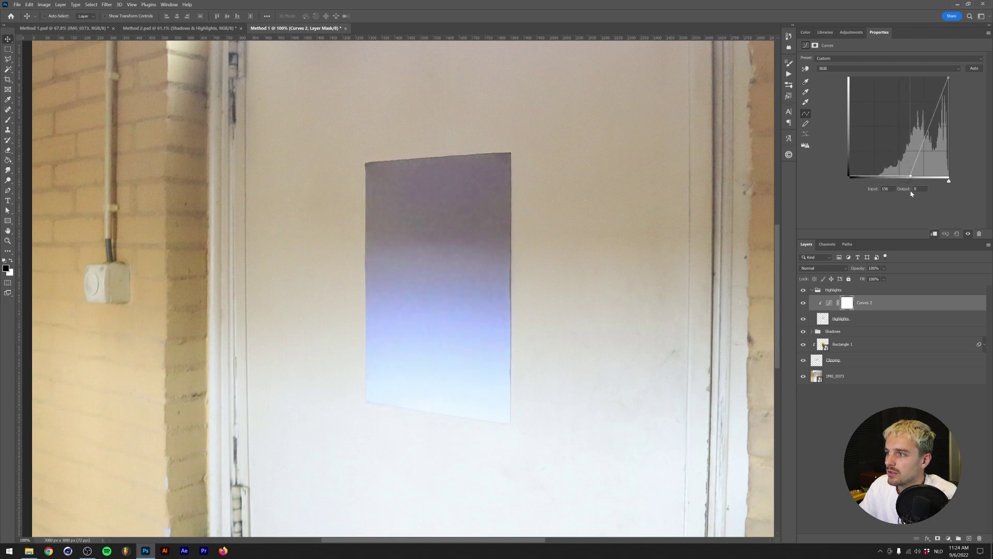
left_click(948, 181)
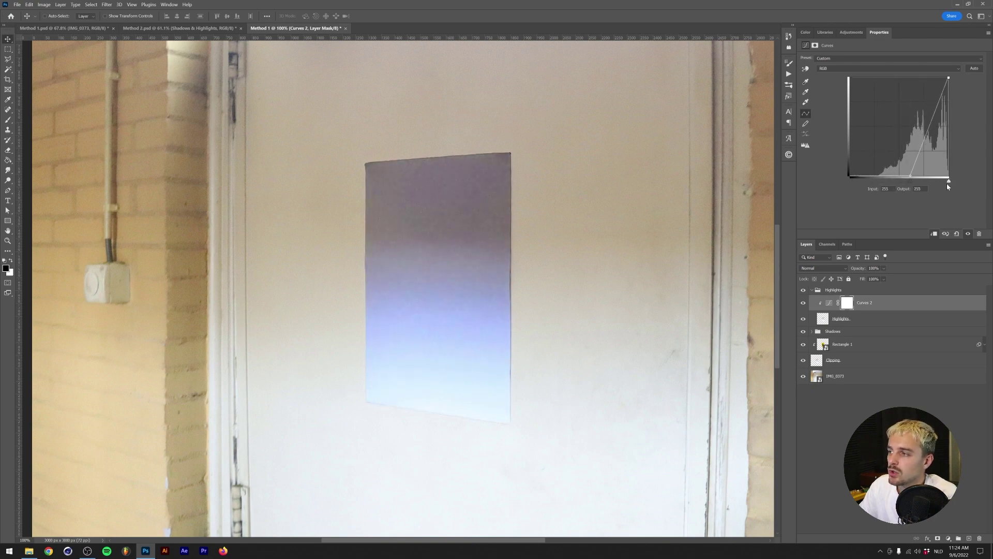
left_click_drag(948, 182, 940, 182)
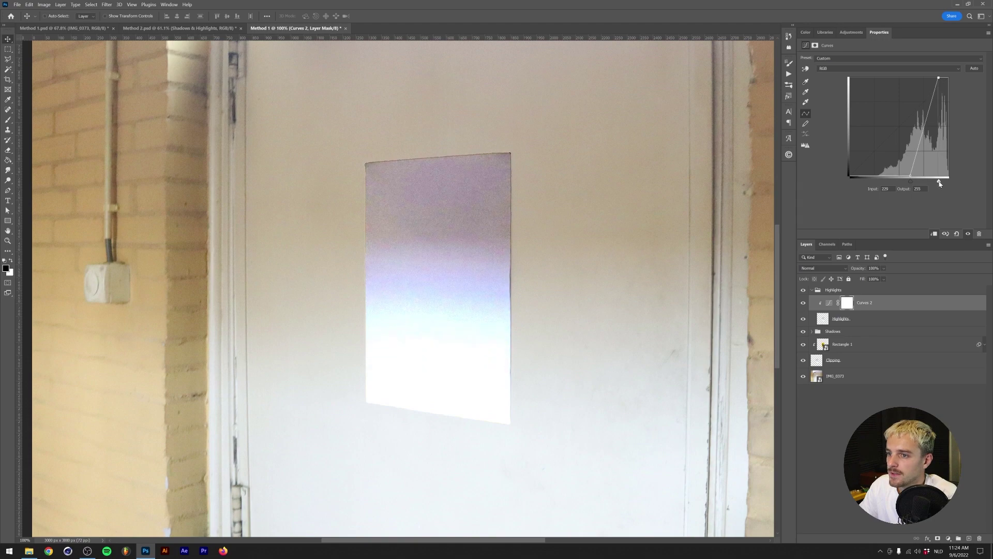
left_click(914, 177)
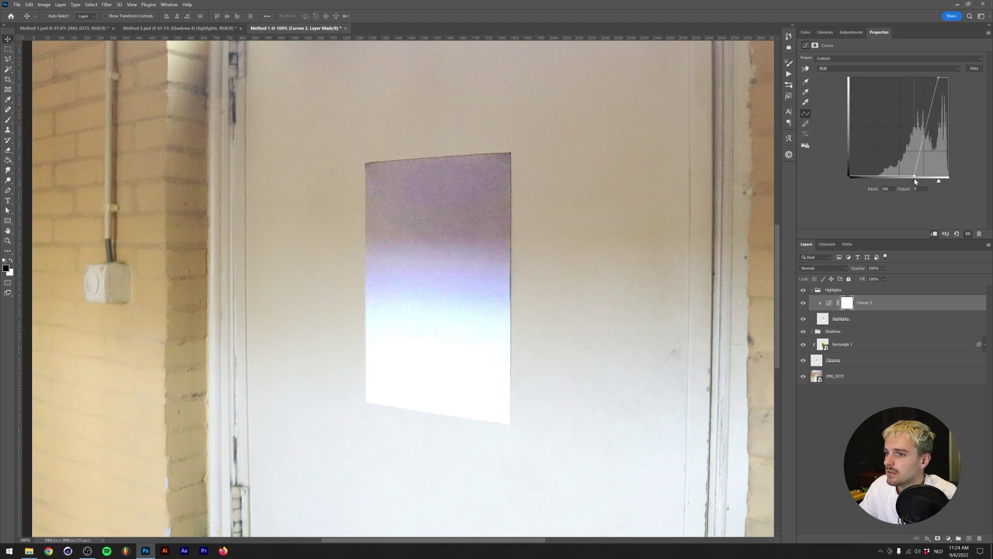
Set the Highlights group's blend mode to Lighten and lower its opacity to 66%.
left_click(875, 292)
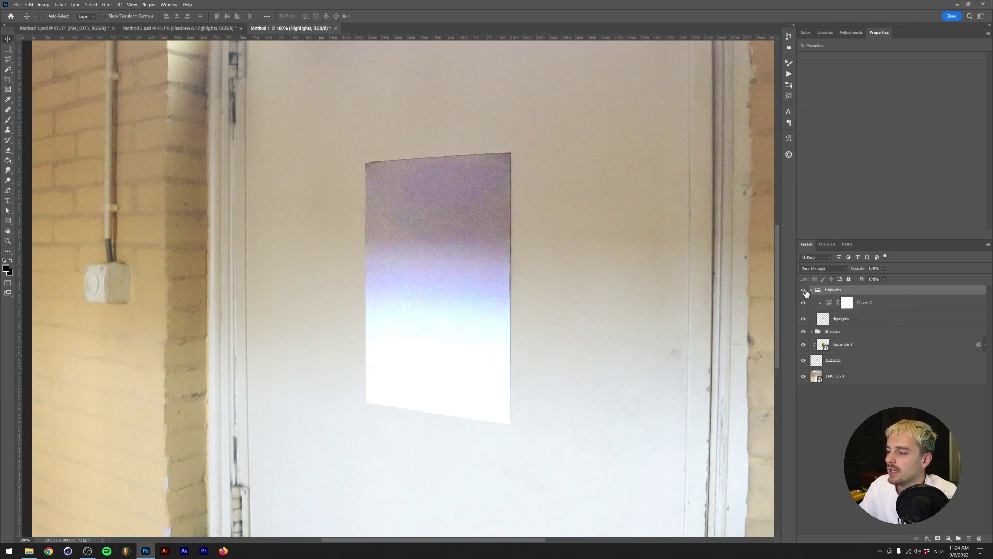
double_click(857, 294)
left_click(741, 177)
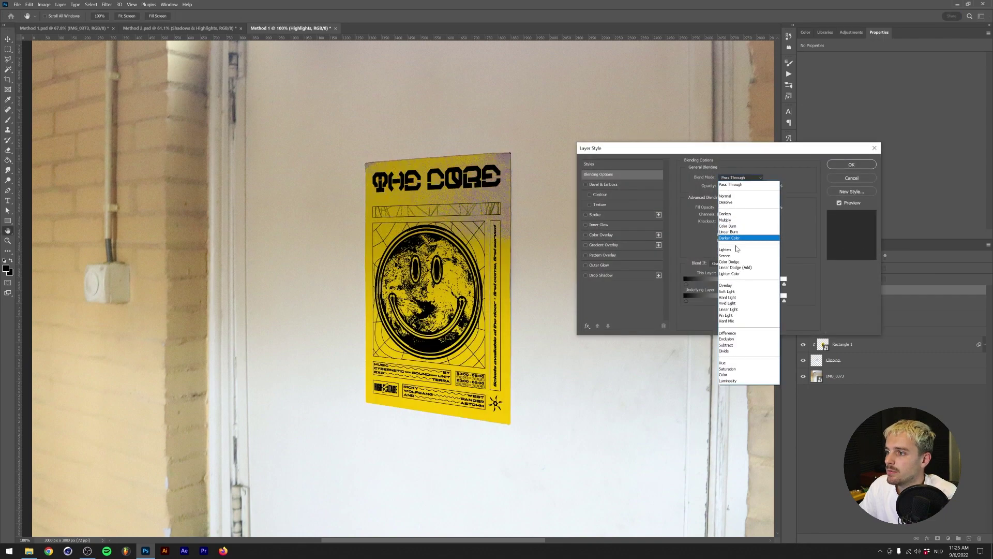
left_click(736, 250)
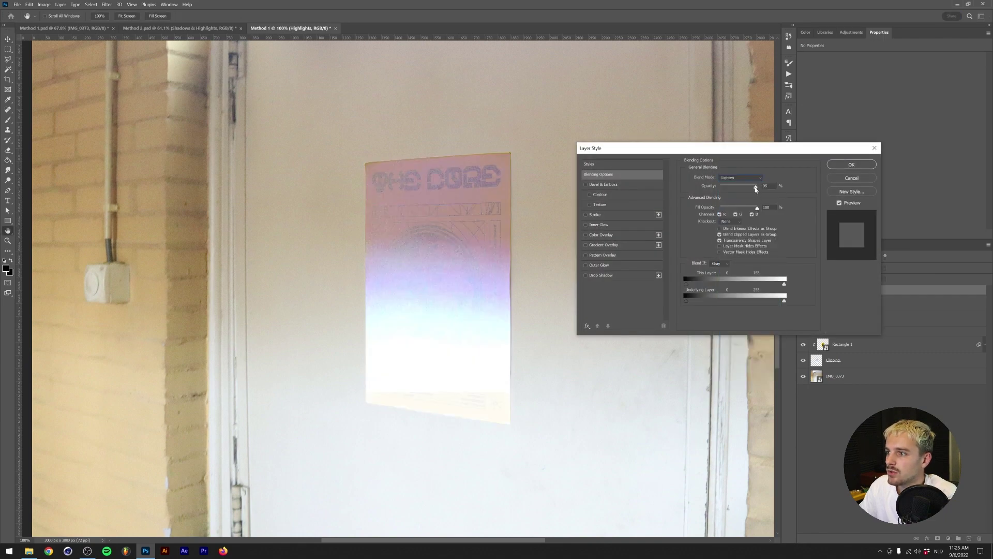
left_click_drag(758, 187, 746, 187)
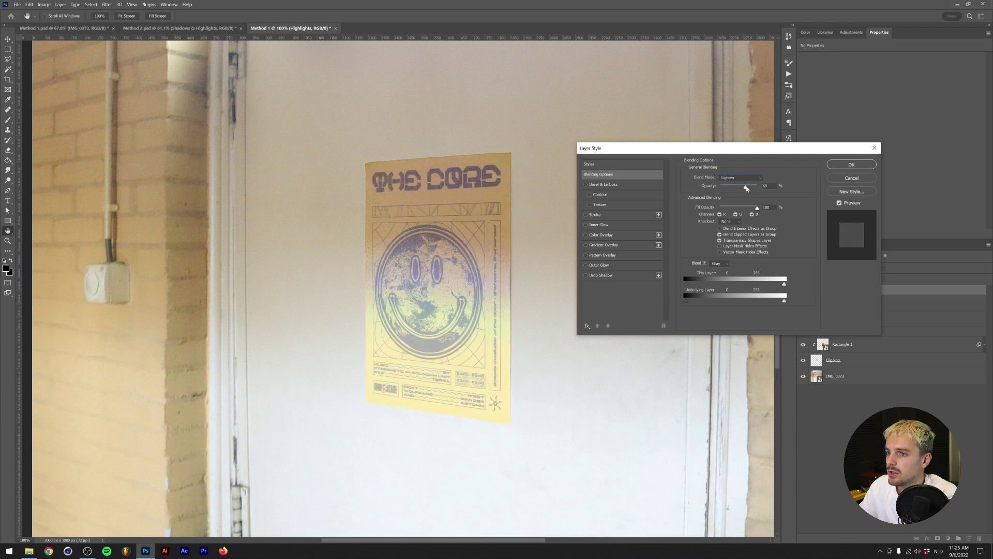
left_click(874, 164)
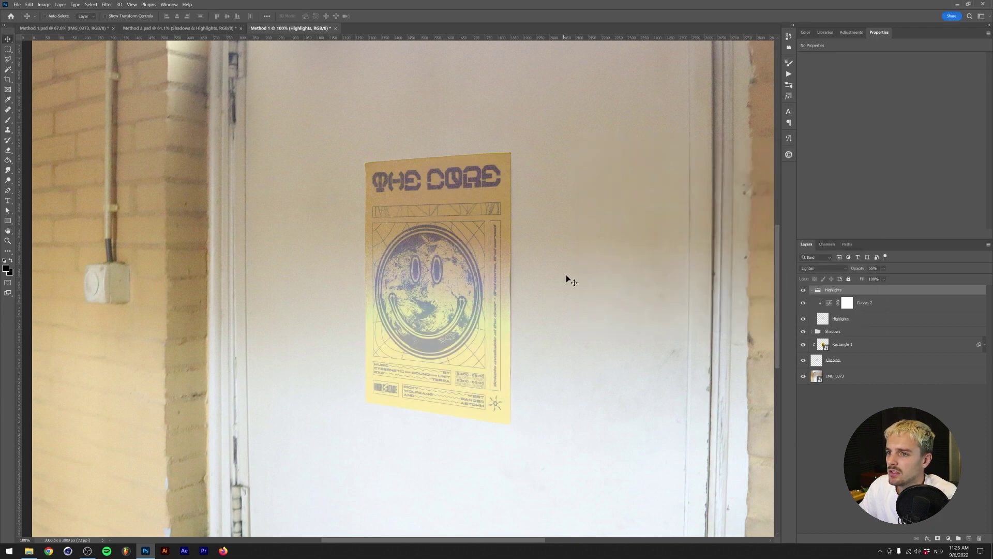
Return the Highlights curve's white point to input 255 and add a point that pulls the bright midtones down.
left_click(829, 307)
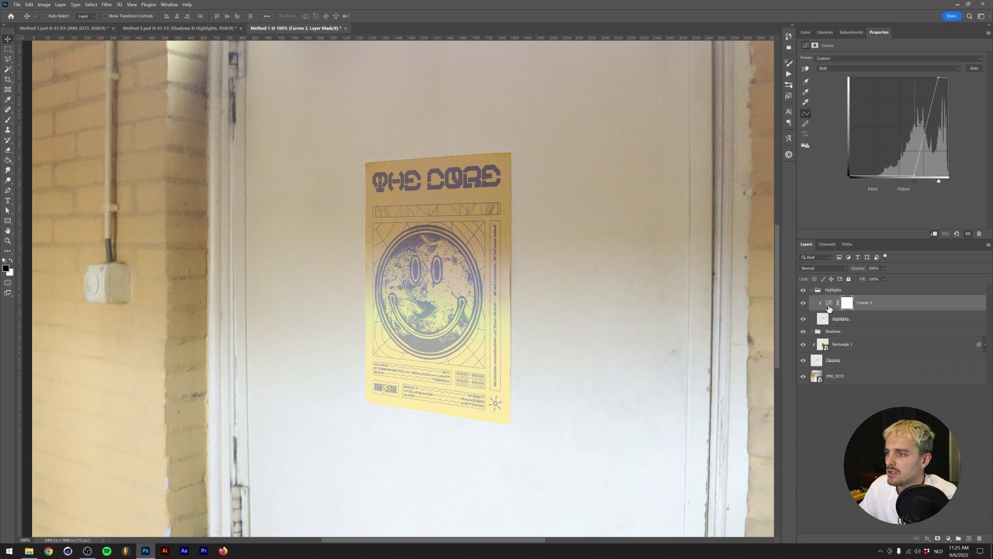
left_click_drag(939, 181, 904, 183)
left_click_drag(938, 102, 936, 133)
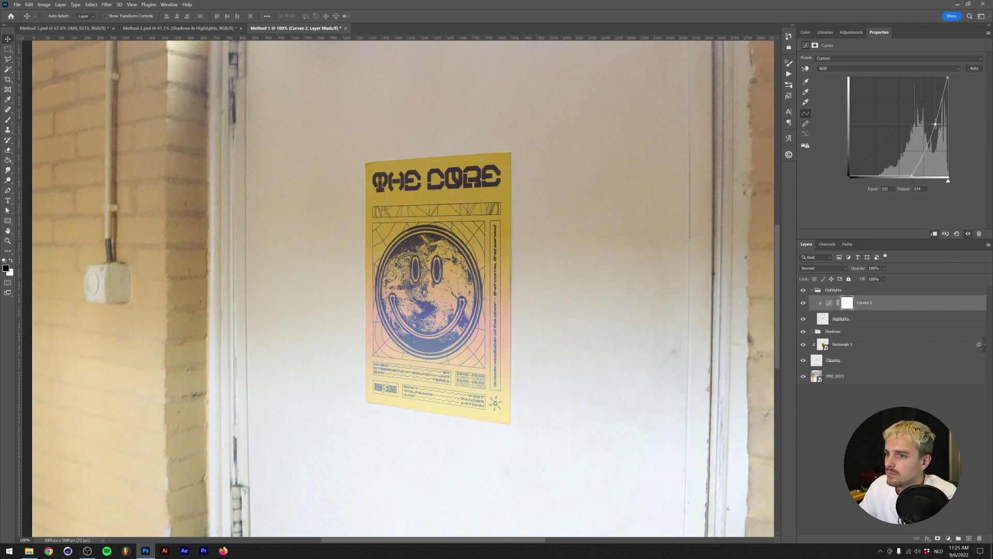
Desaturate the Highlights layer completely with Hue/Saturation, setting the saturation to -100.
left_click(837, 318)
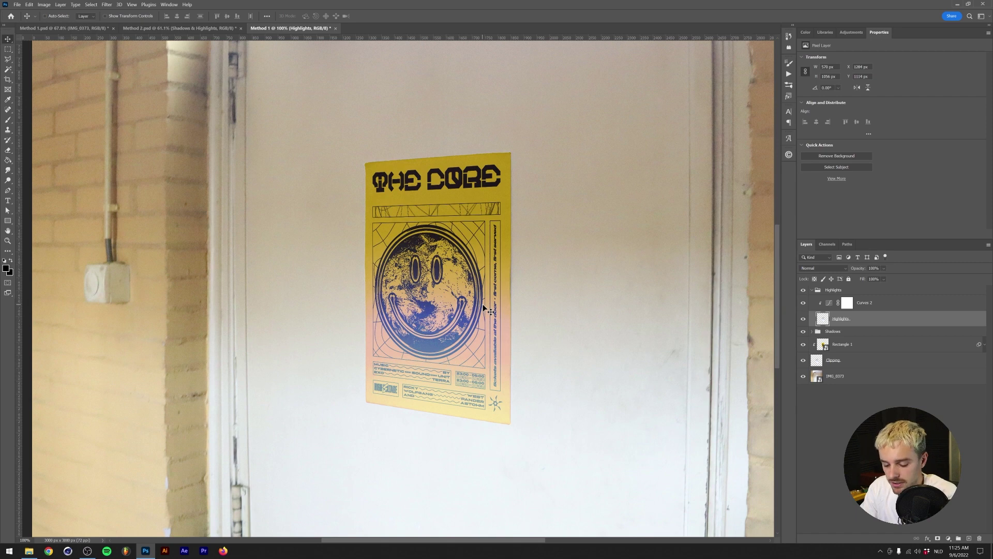
key("ctrl+u")
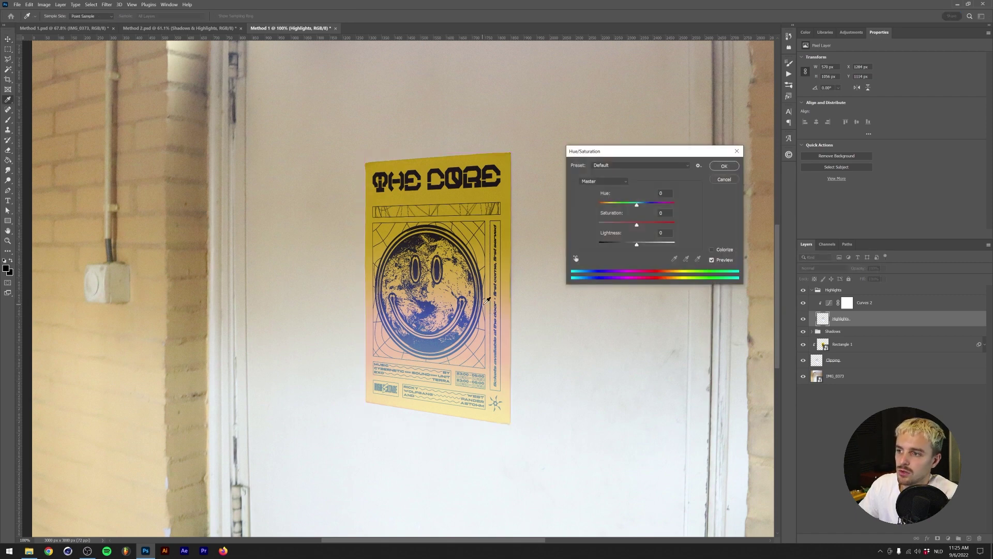
left_click_drag(637, 225, 517, 216)
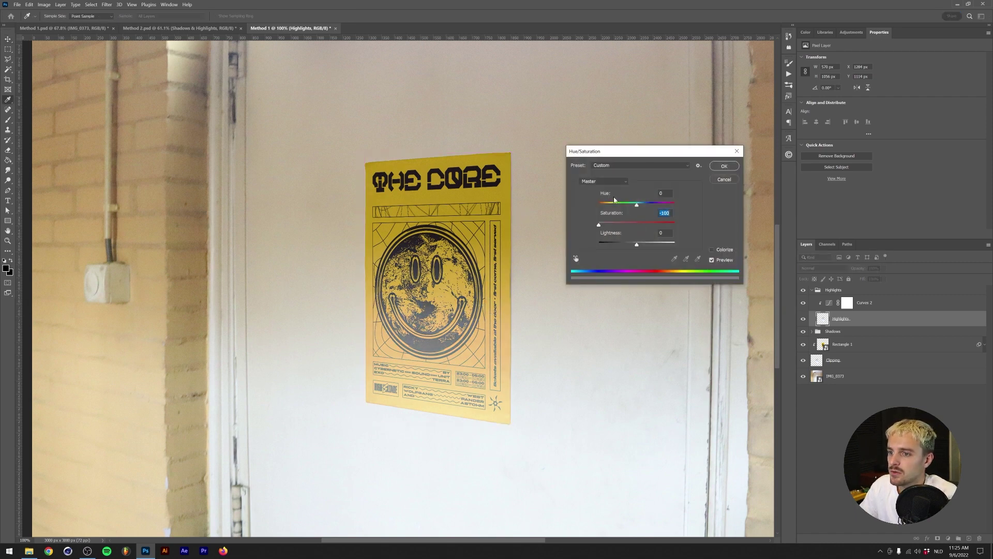
left_click(739, 166)
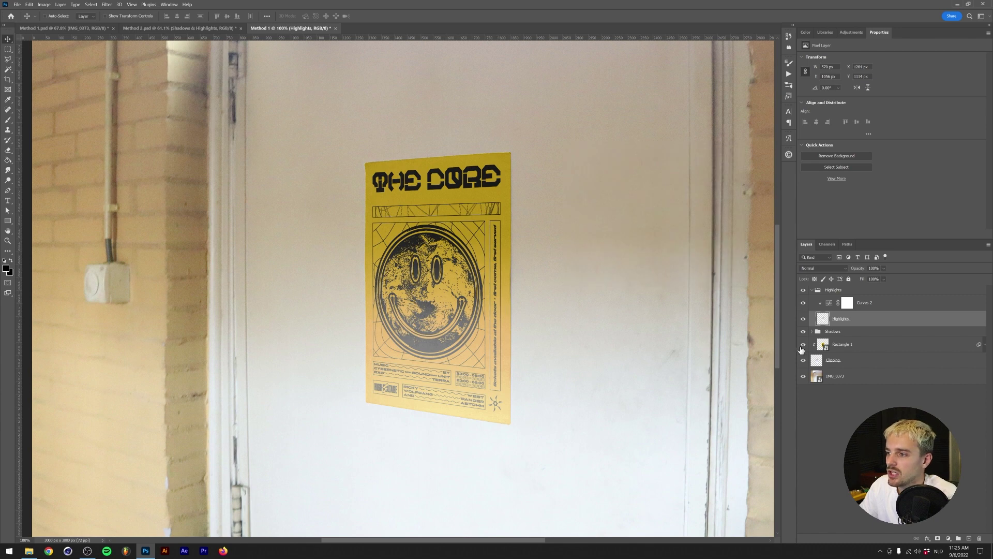
Fine-tune the Highlights group's Curves adjustment, moving its black point to input 178, output 0, and readjusting the bright-midtone point.
left_click(833, 303)
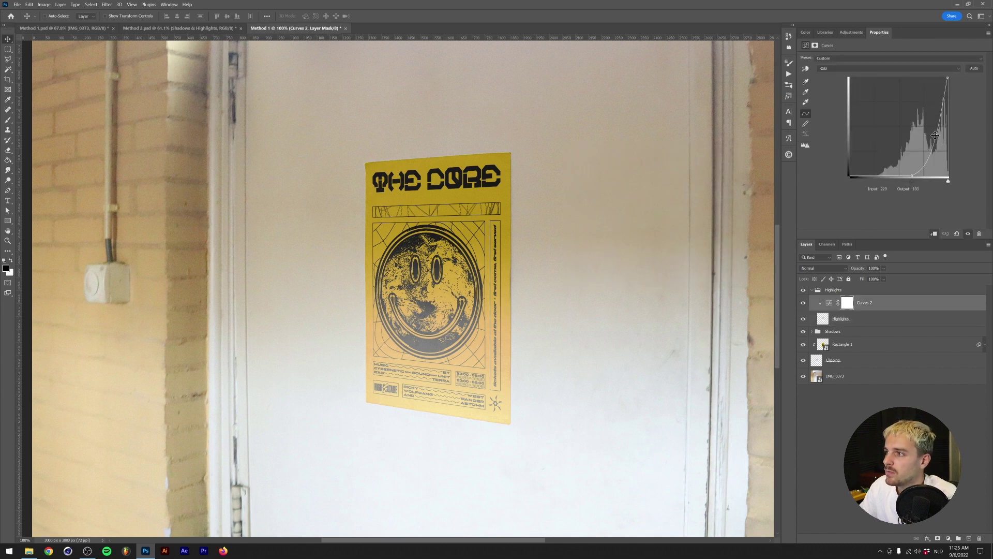
left_click_drag(935, 135, 934, 133)
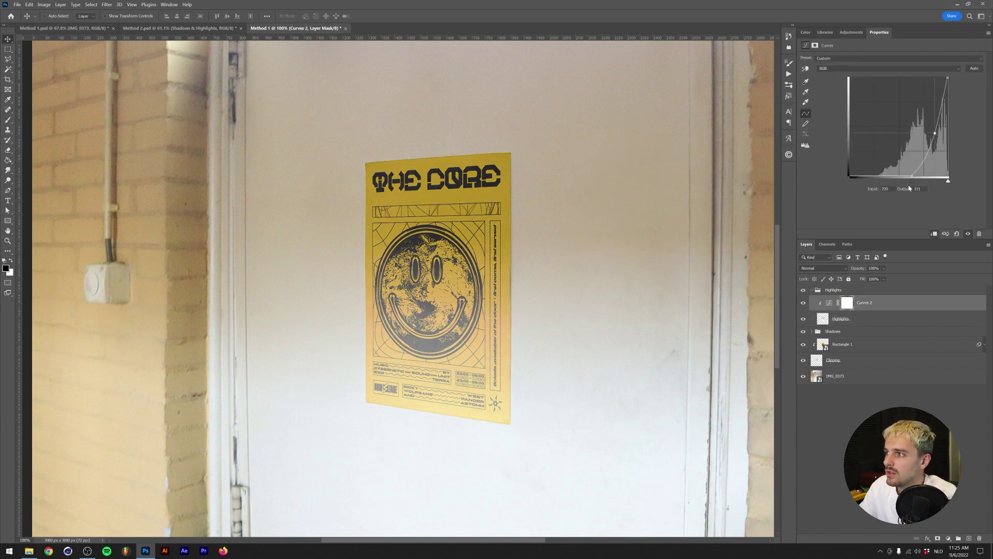
left_click_drag(916, 184, 920, 183)
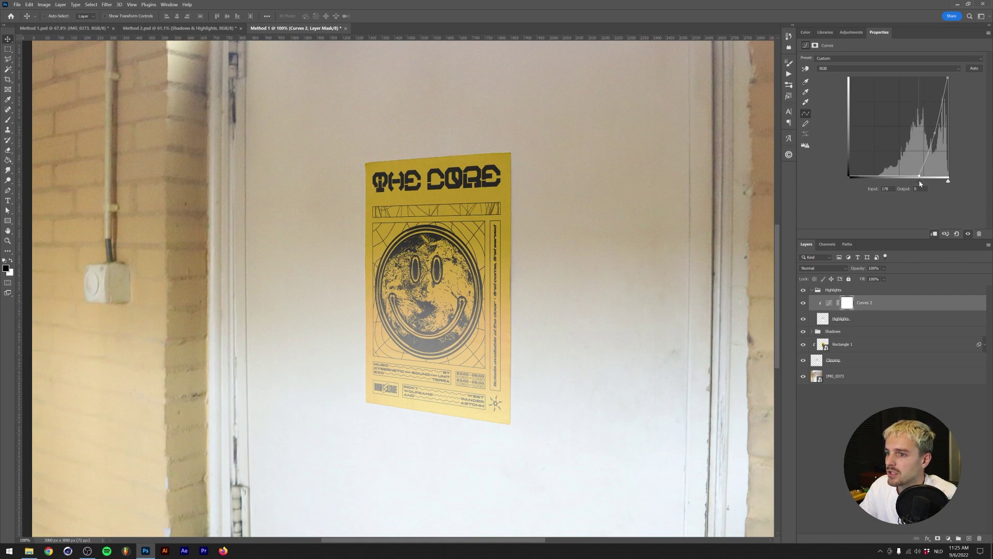
left_click_drag(935, 133, 936, 135)
scroll(531, 310, "down", 4)
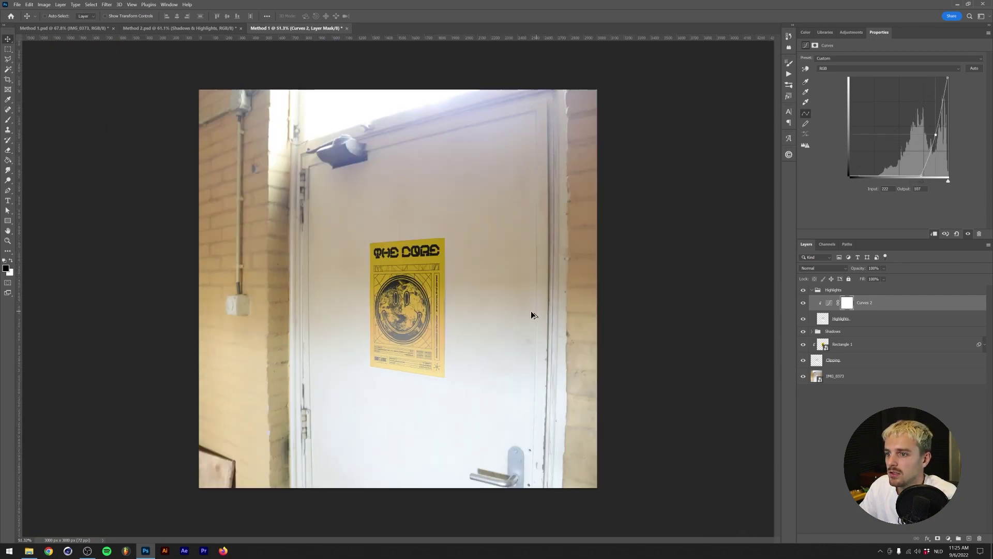
scroll(443, 312, "up", 3)
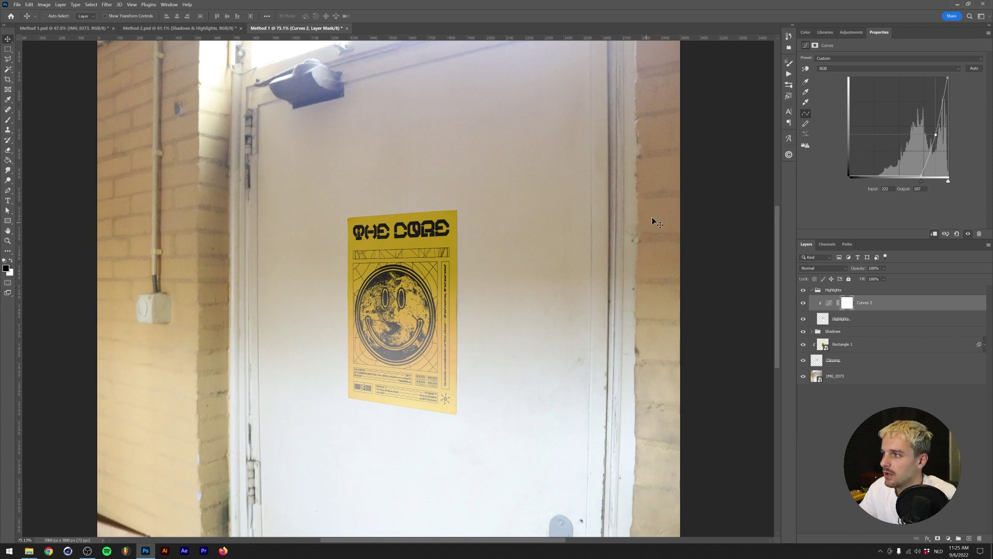
left_click_drag(936, 135, 932, 116)
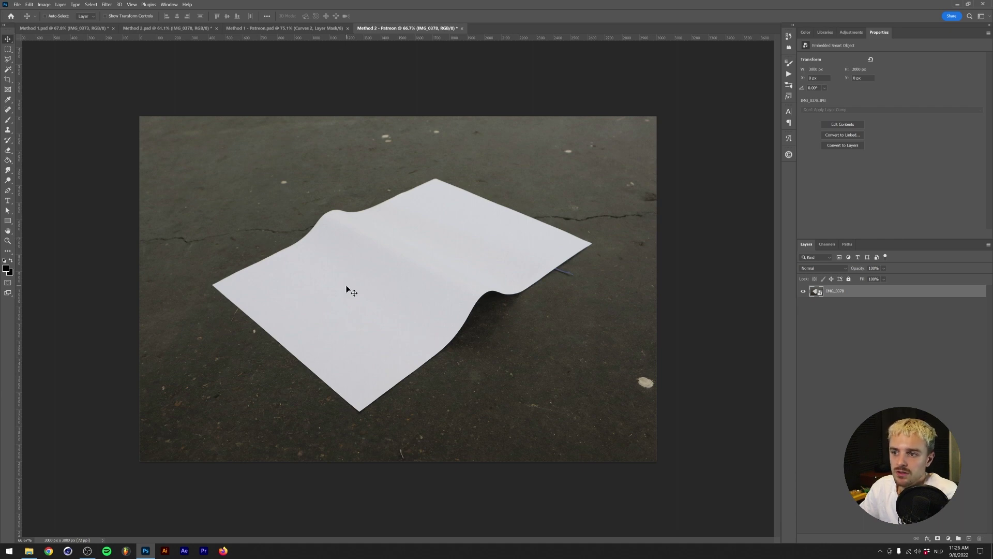
Create a red rectangle 2970/2 px wide and 4200/2 px high, and move it over the paper in the photo.
left_click(8, 221)
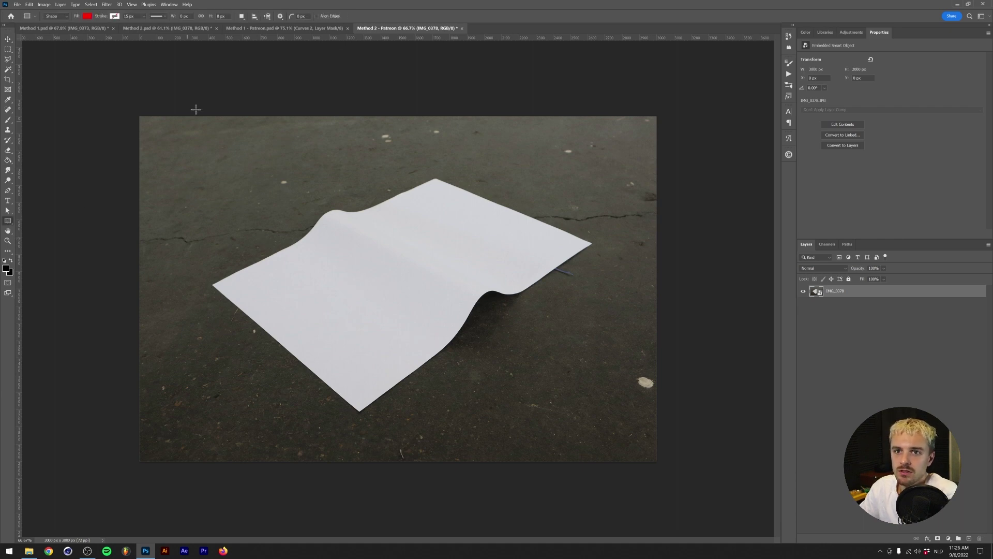
left_click(379, 172)
type("29")
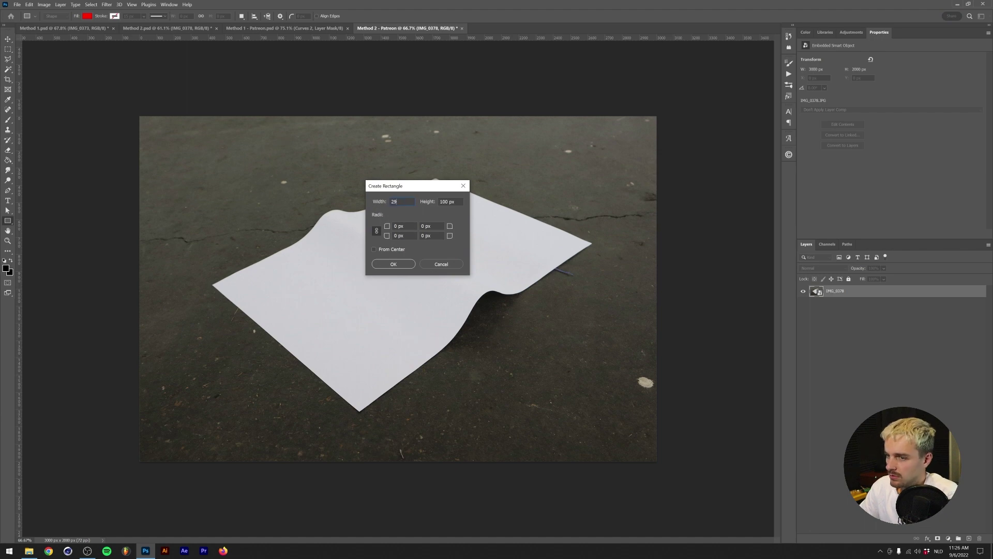
type("70/2")
key("Tab")
type("4200/")
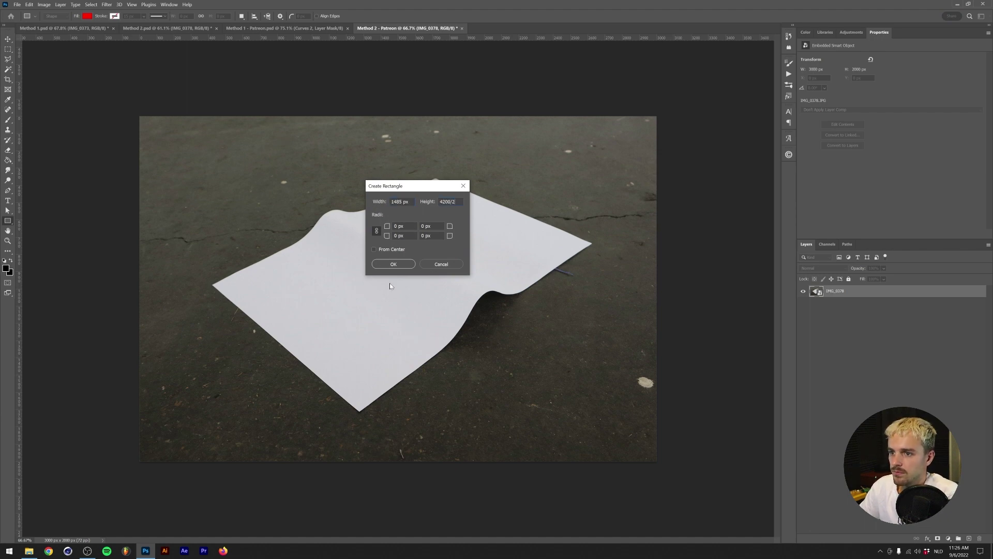
left_click(397, 265)
key("v")
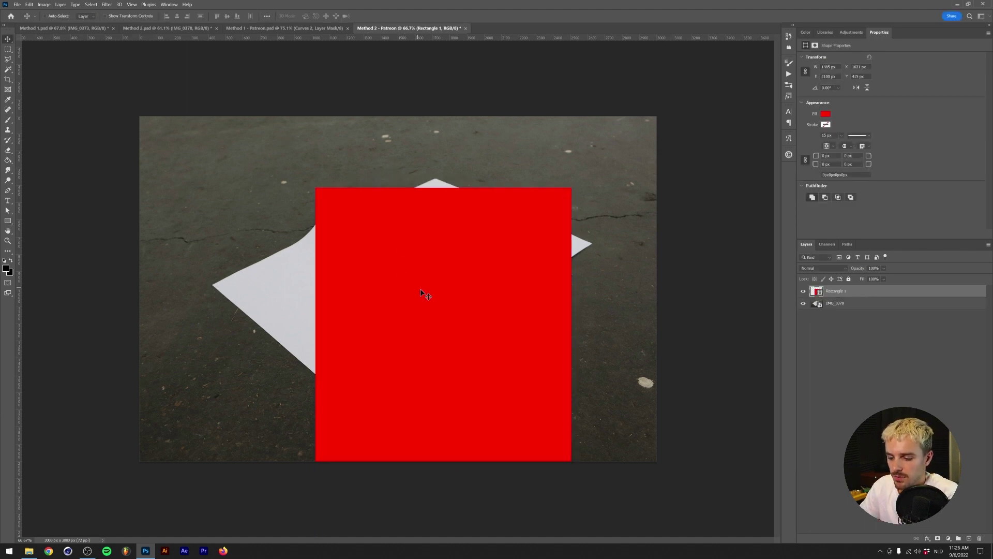
left_click_drag(420, 287, 390, 191)
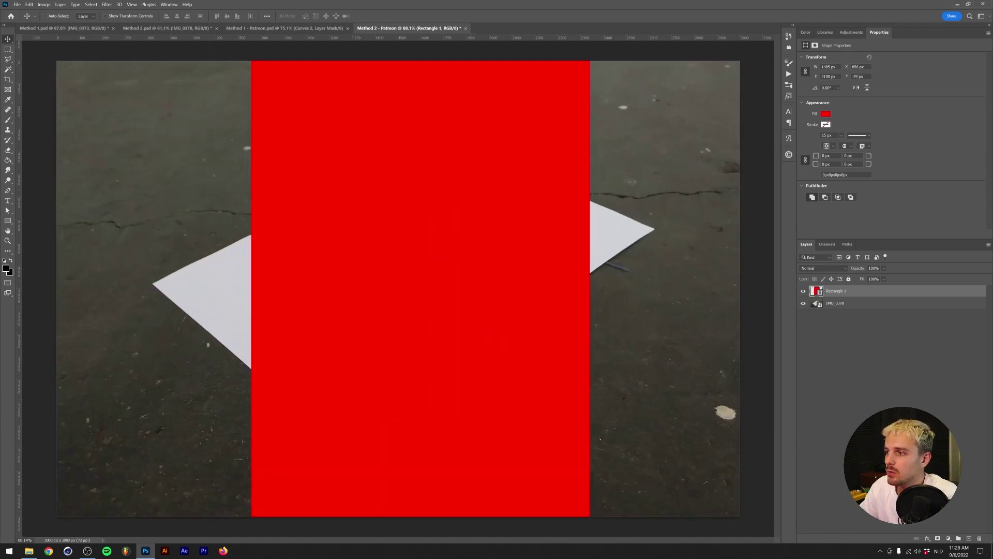
Convert the red rectangle to a smart object and lower its opacity to 35%.
right_click(863, 295)
left_click(896, 318)
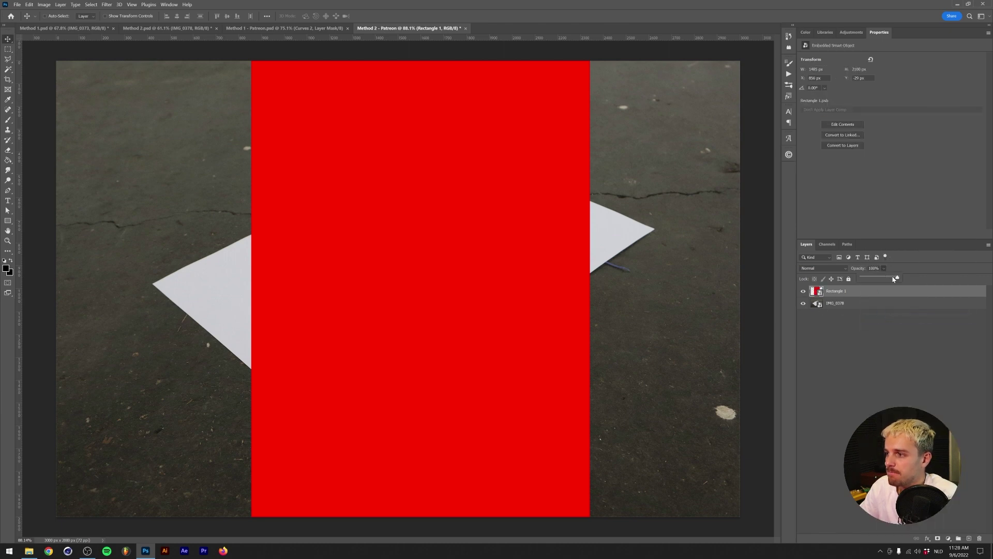
left_click_drag(894, 280, 874, 279)
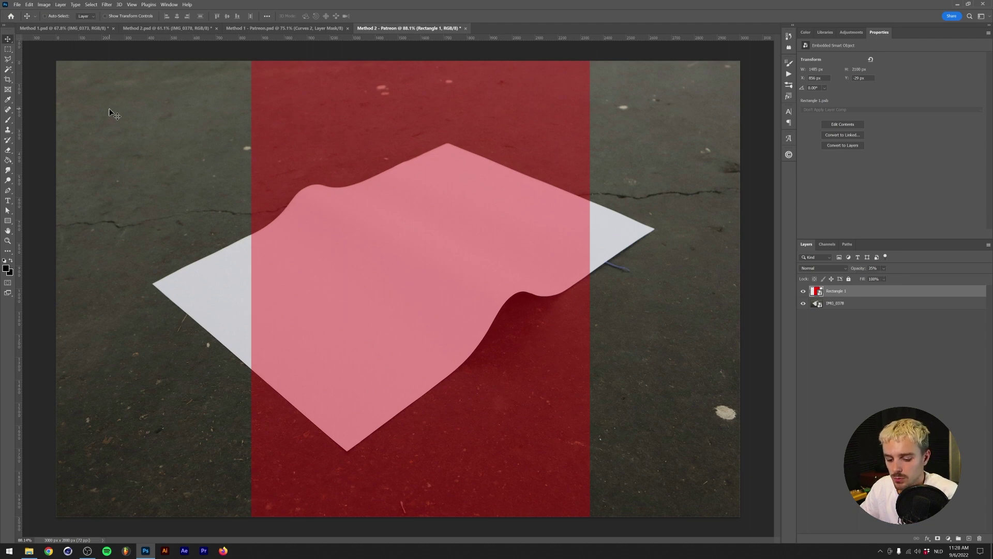
Free-transform the rectangle, distorting its upper two and lower-left corners onto the paper's far, right and left corners.
key("ctrl+t")
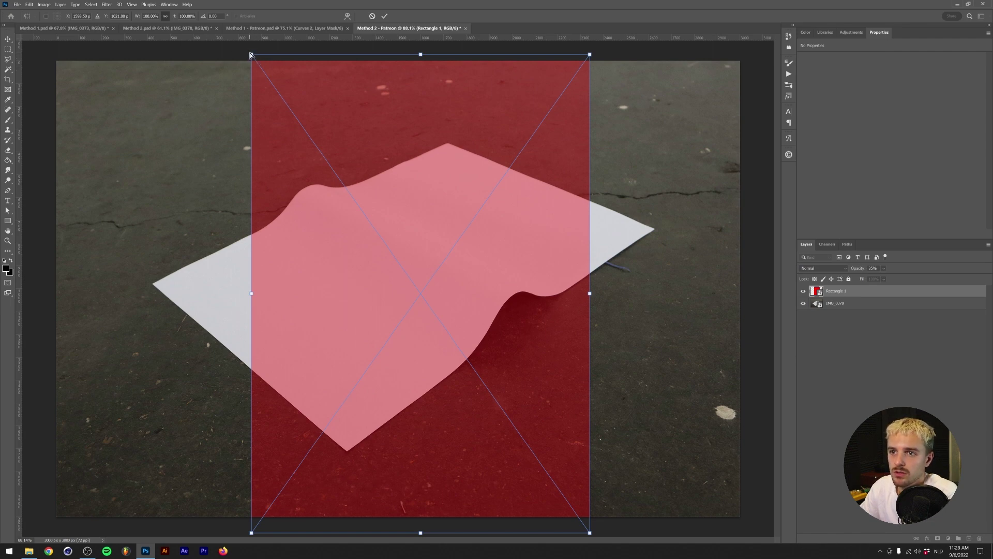
left_click_drag(251, 56, 446, 145)
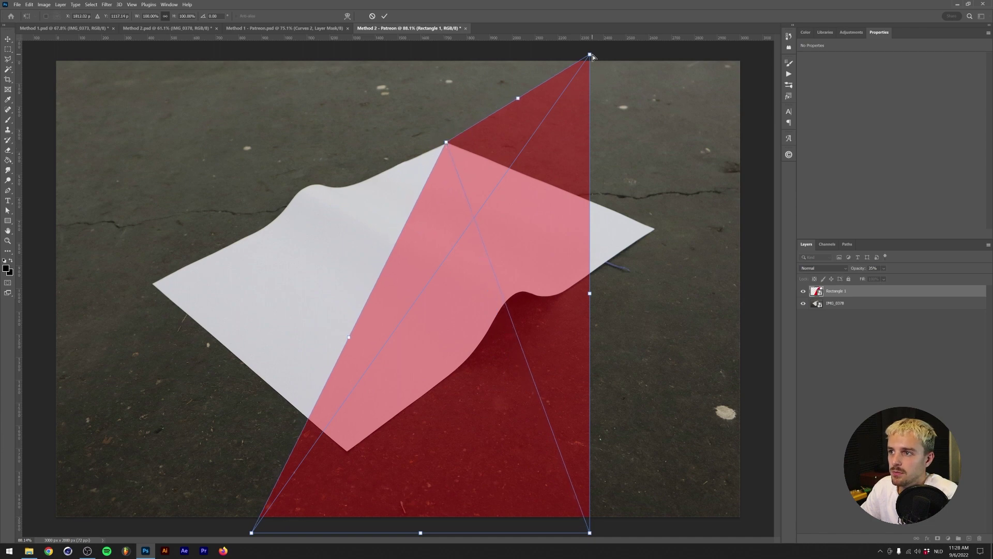
left_click_drag(589, 54, 654, 229)
left_click_drag(251, 535, 151, 285)
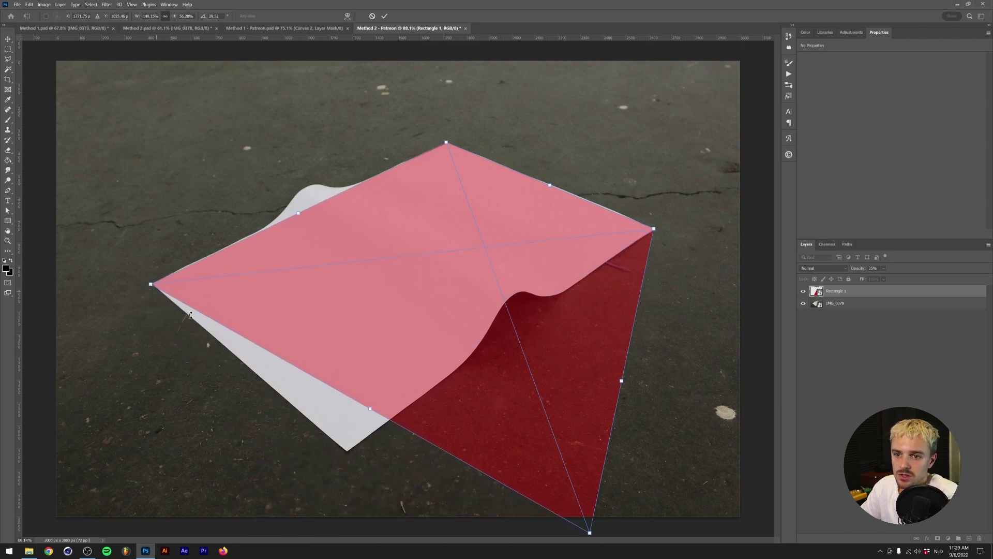
Place the rectangle's remaining corner precisely on the paper's nearest corner.
scroll(589, 533, "up", 3)
scroll(347, 454, "up", 10)
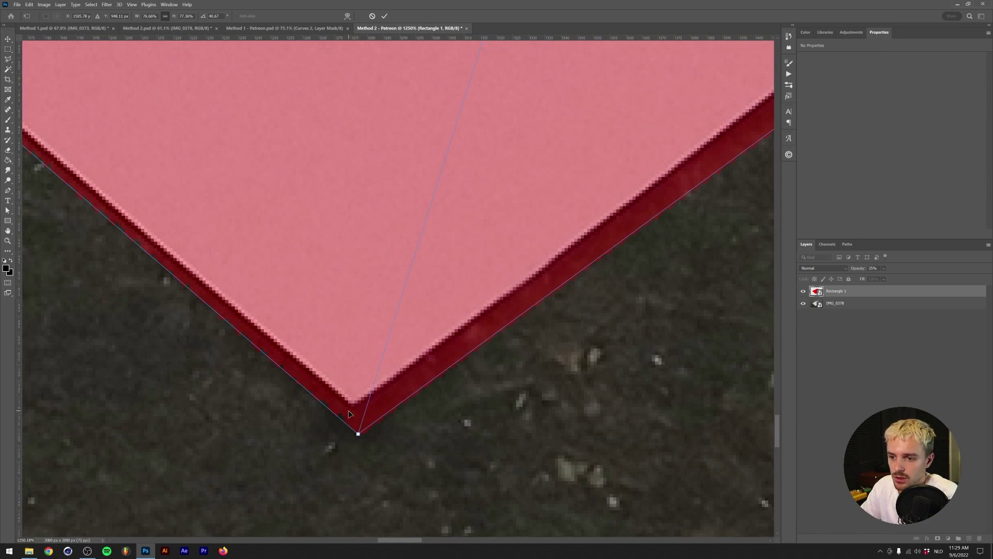
left_click_drag(358, 435, 354, 414)
scroll(331, 406, "down", 3)
scroll(310, 390, "down", 6)
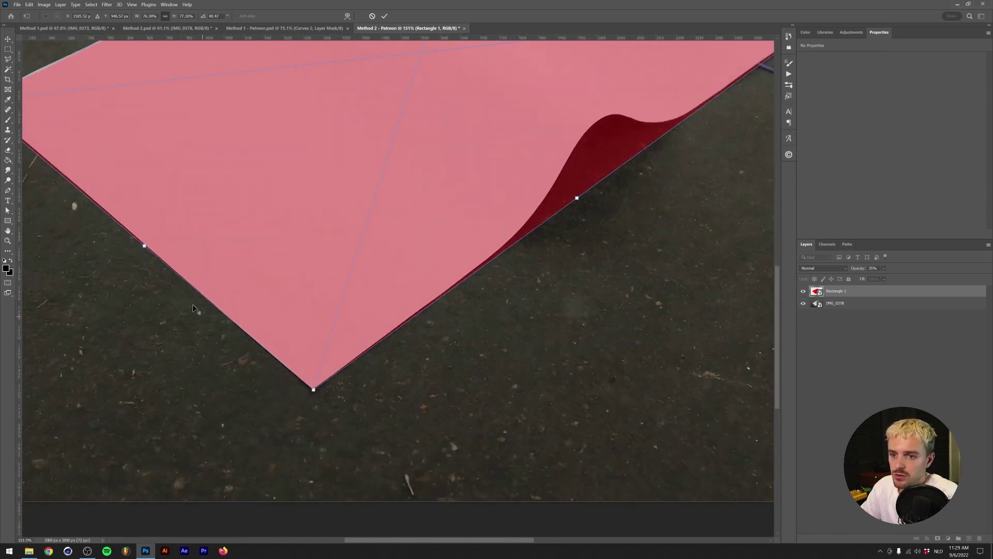
Refine the rectangle's leftmost corner so it meets the paper's left tip closely.
left_click_drag(141, 189, 465, 351)
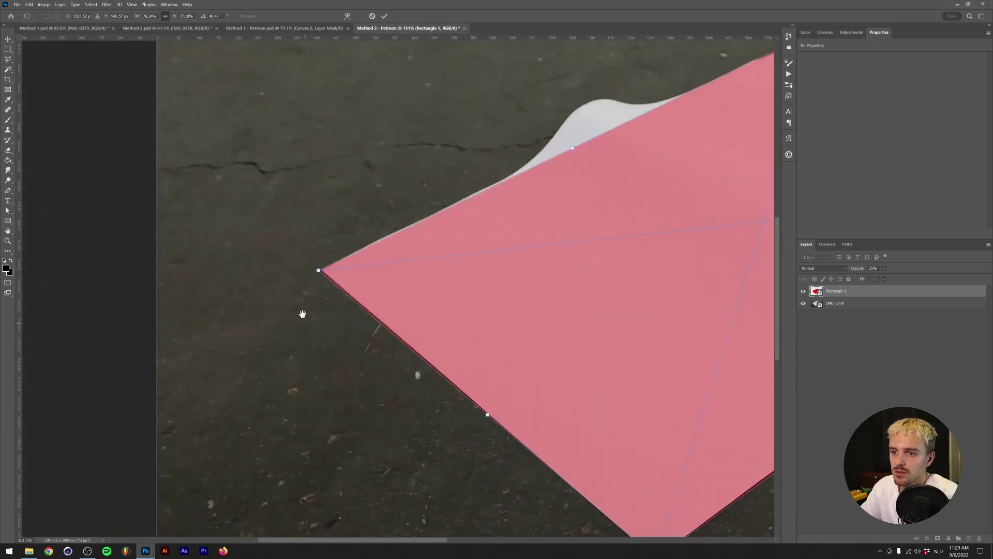
scroll(314, 269, "up", 8)
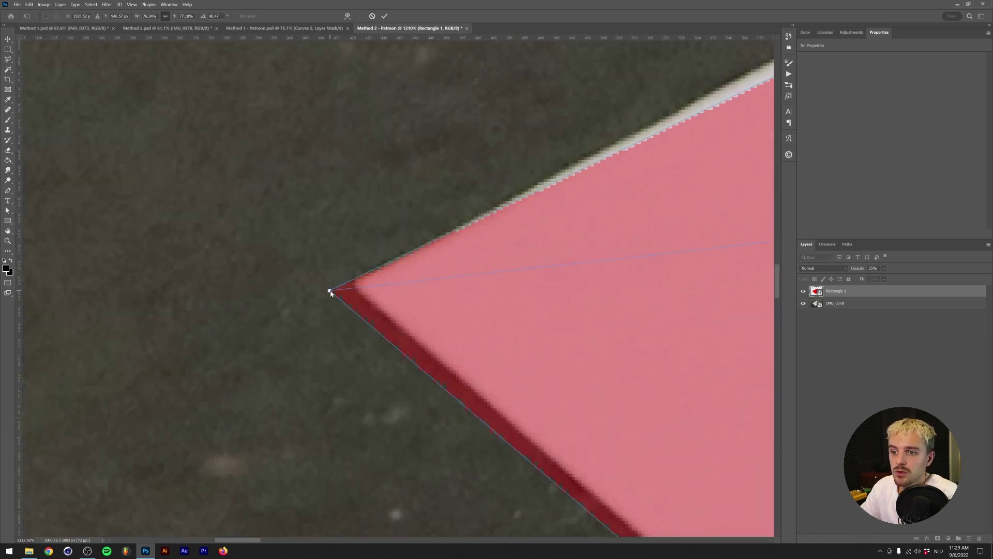
left_click_drag(328, 292, 340, 285)
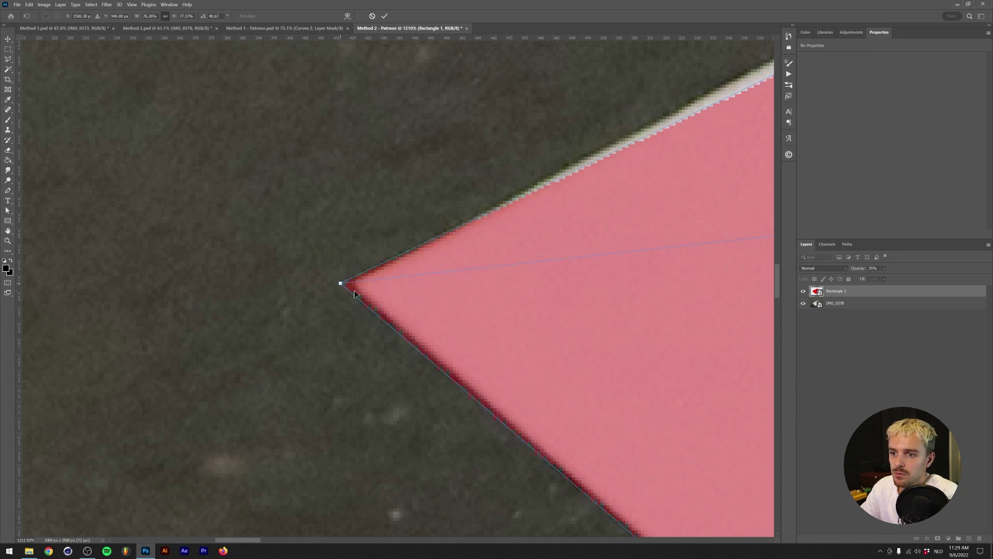
scroll(357, 288, "down", 4)
scroll(358, 288, "down", 5)
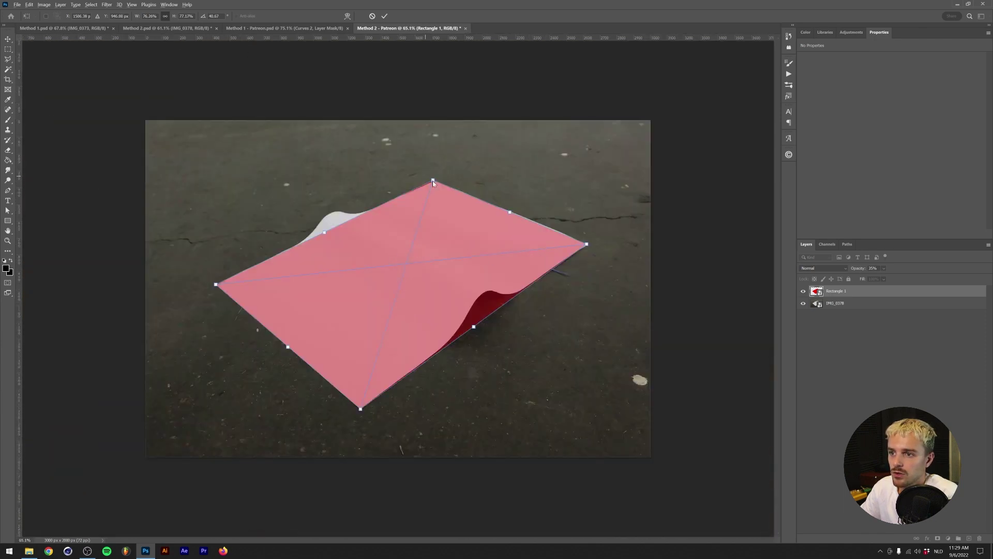
Refine the rectangle's far end so it lines up with the paper's back corners and edge, and apply the transform.
scroll(435, 180, "up", 6)
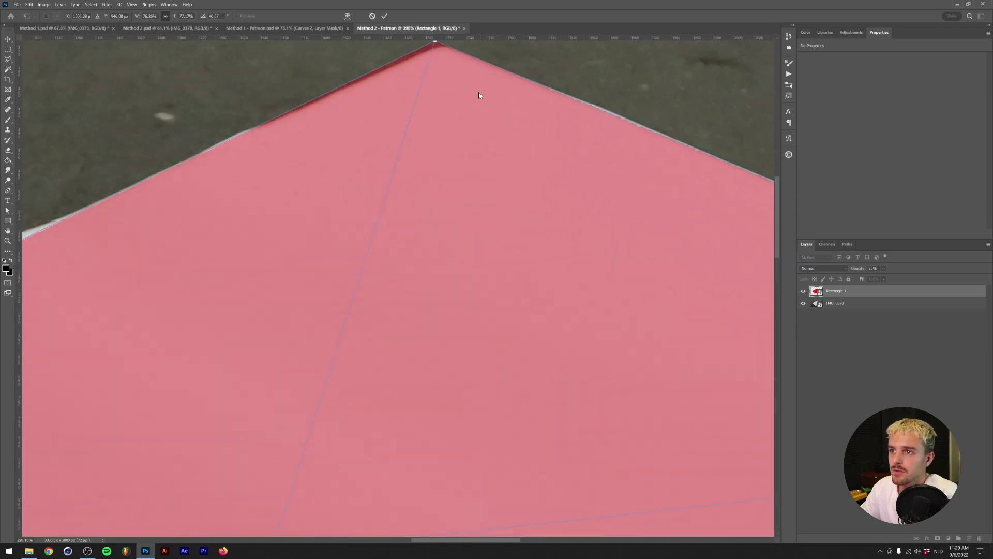
left_click_drag(455, 69, 457, 175)
left_click_drag(422, 170, 421, 172)
scroll(452, 196, "down", 10)
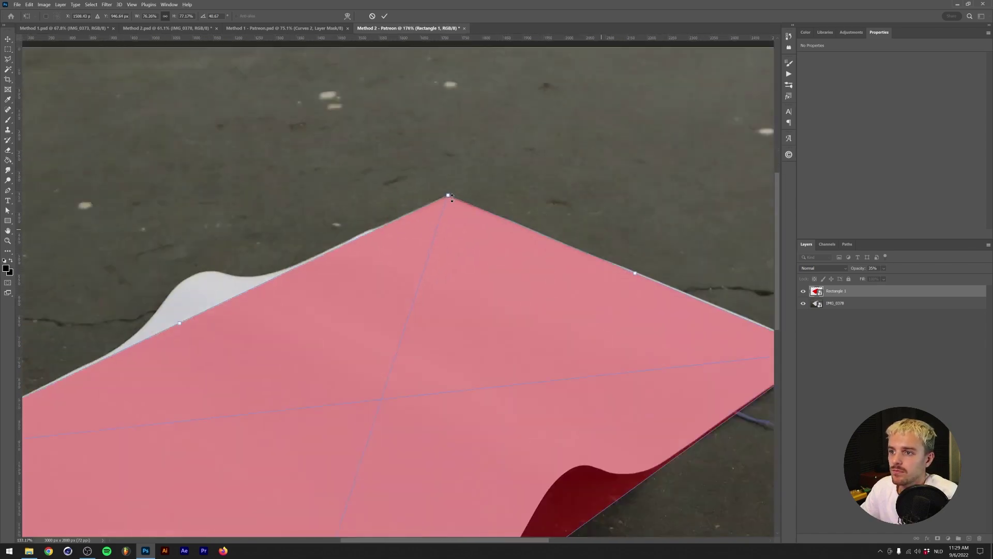
scroll(555, 271, "up", 8)
left_click_drag(555, 271, 595, 272)
scroll(551, 279, "down", 8)
key("ctrl+0")
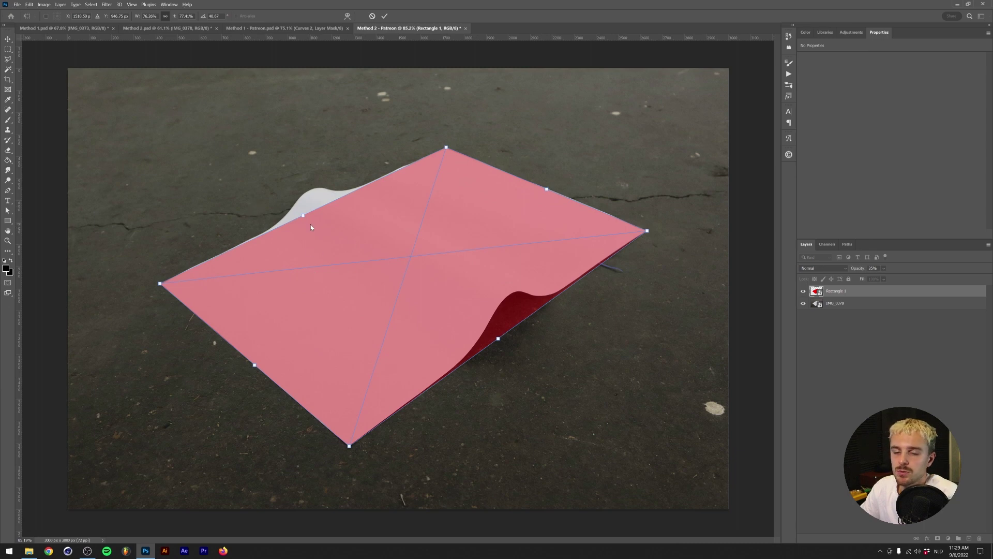
left_click(381, 16)
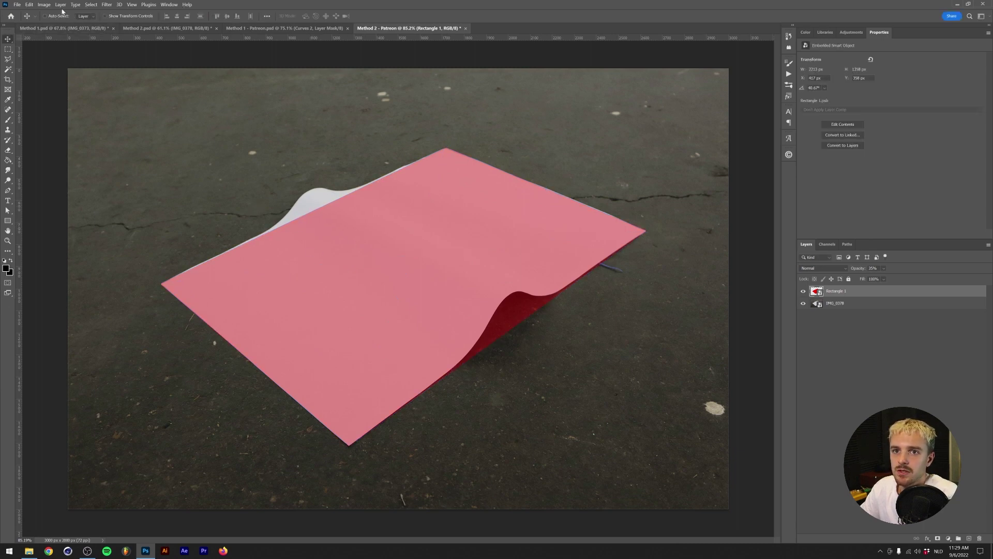
Start a Warp transform on the red rectangle.
left_click(33, 4)
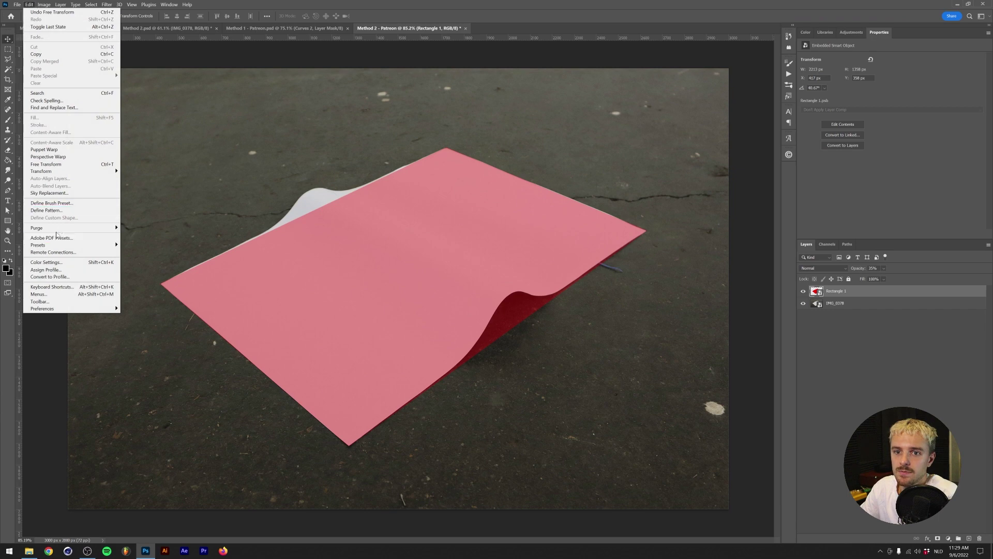
mouse_move(76, 176)
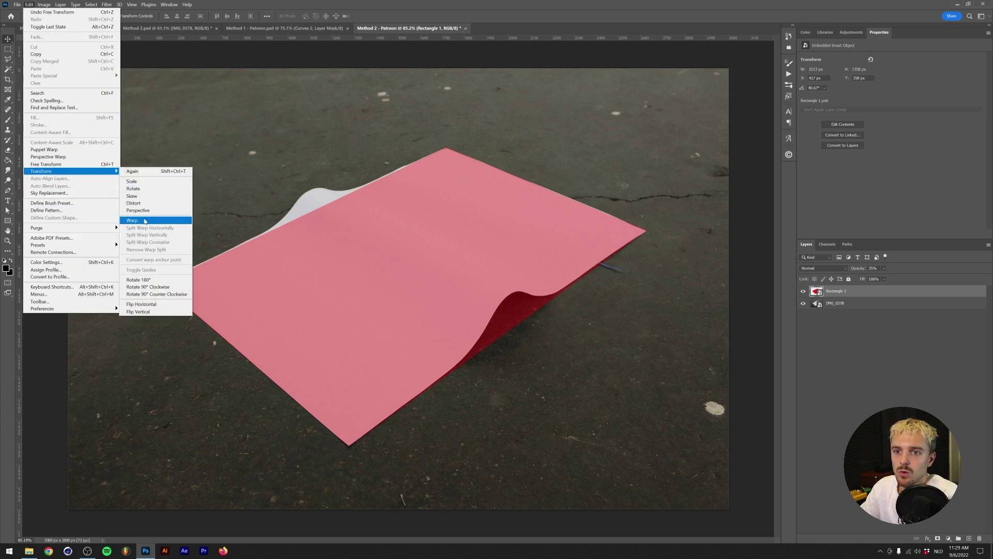
left_click(135, 220)
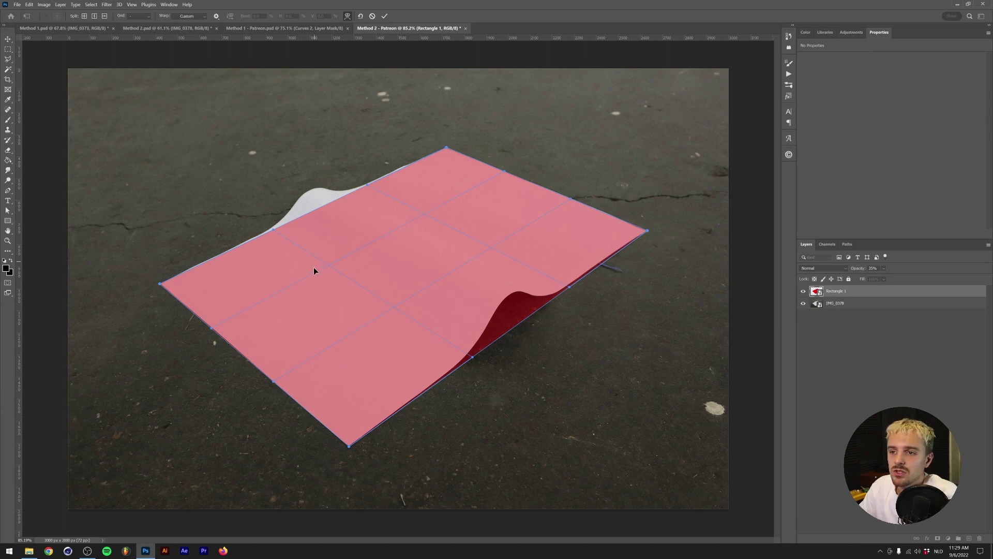
Try bending the warp by its left corner and an upper edge handle, and undo both changes.
left_click_drag(160, 286, 182, 214)
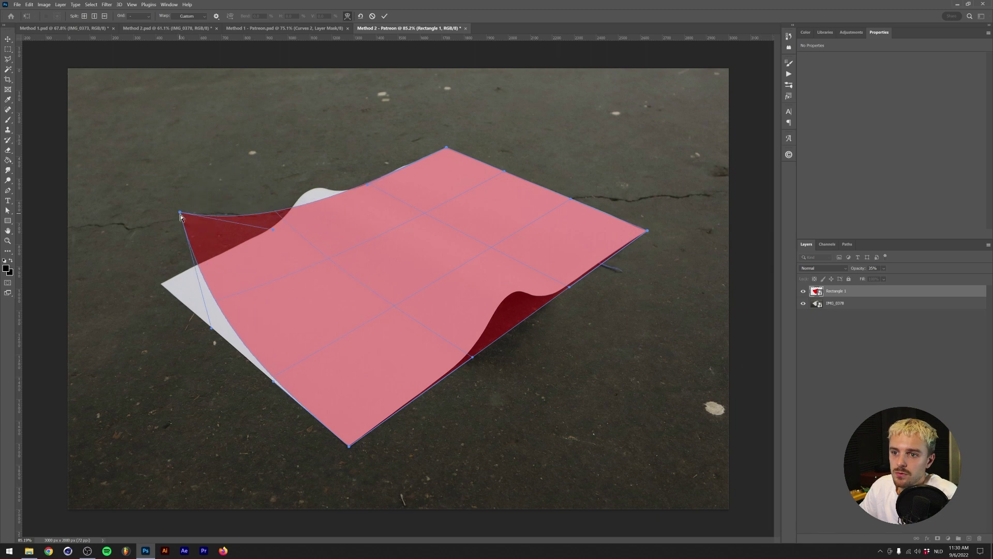
key("ctrl+z")
mouse_move(273, 227)
left_mouse_down()
mouse_move(200, 165)
mouse_move(318, 222)
mouse_move(291, 232)
left_mouse_up()
key("ctrl+z")
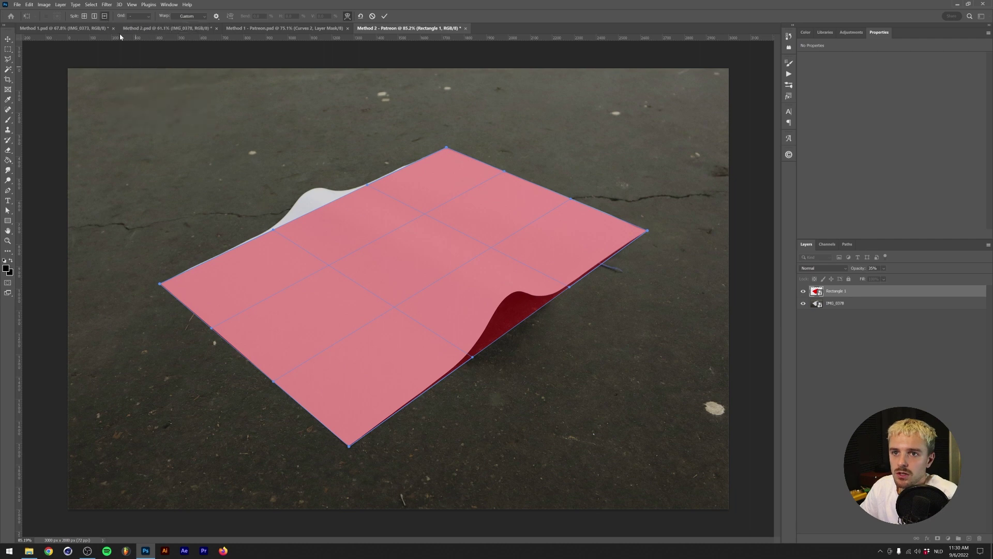
Split the warp horizontally across the middle and move both ends of the new line onto the crest of the paper's fold.
left_click(347, 218)
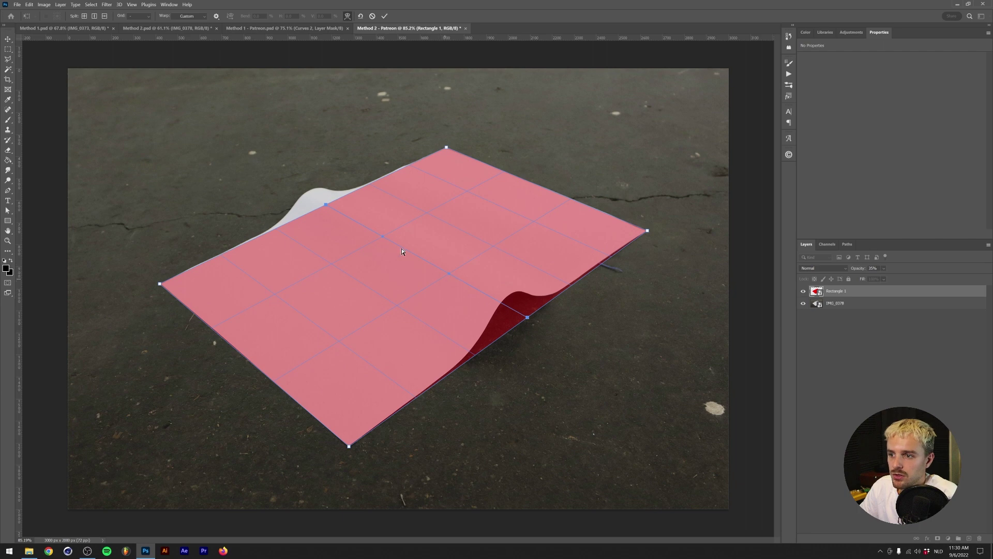
left_click_drag(326, 207, 312, 192)
left_click_drag(527, 317, 513, 296)
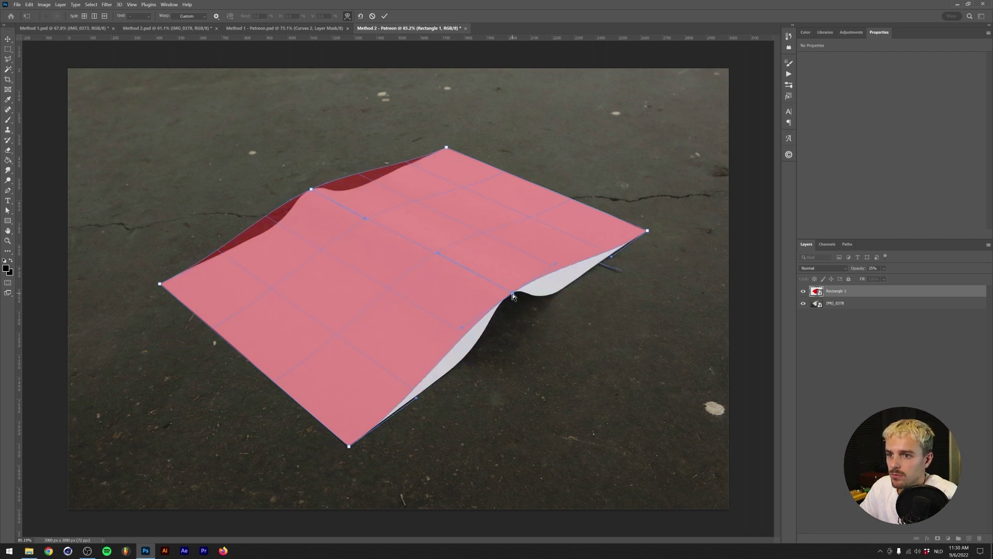
Add another horizontal warp split on the near side of the crest and move its two ends onto the paper's edges.
left_click(105, 17)
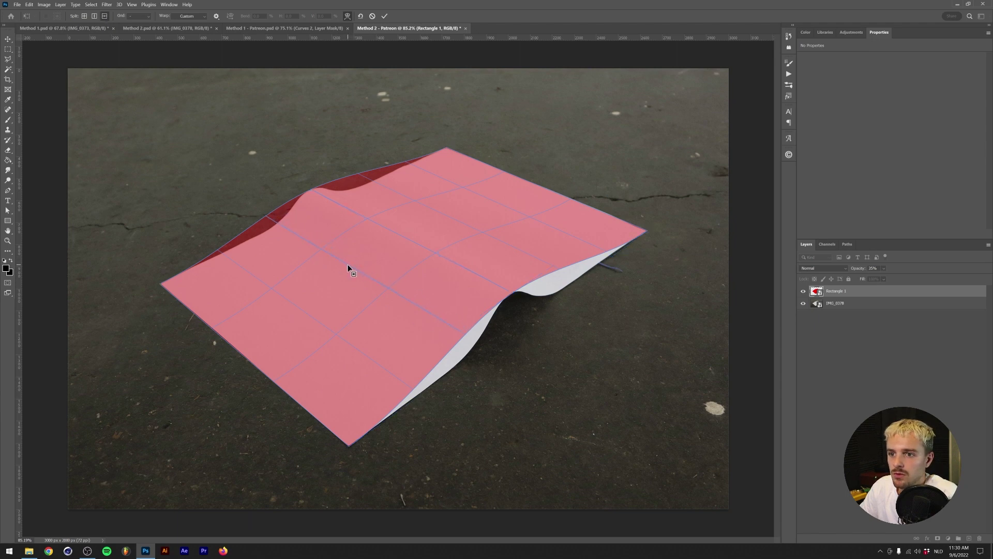
left_click_drag(266, 217, 277, 224)
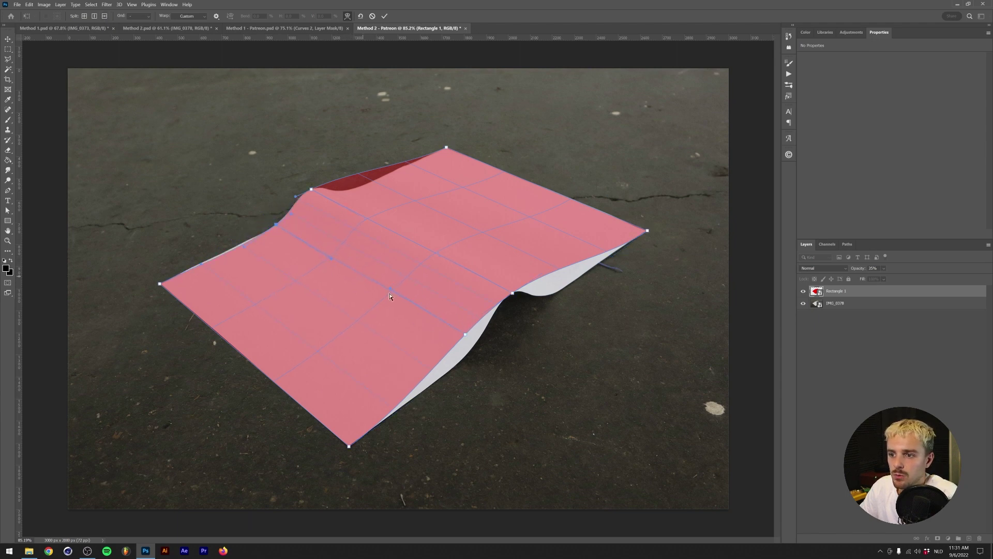
left_click_drag(465, 336, 473, 348)
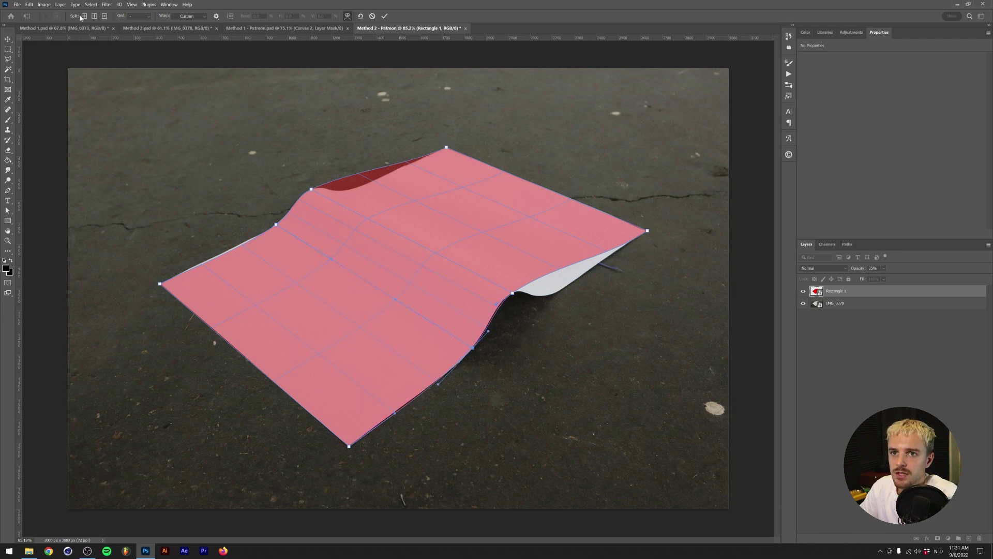
Add a horizontal warp split just beyond the crest and move its two ends onto the dip in the paper's edges.
left_click(105, 17)
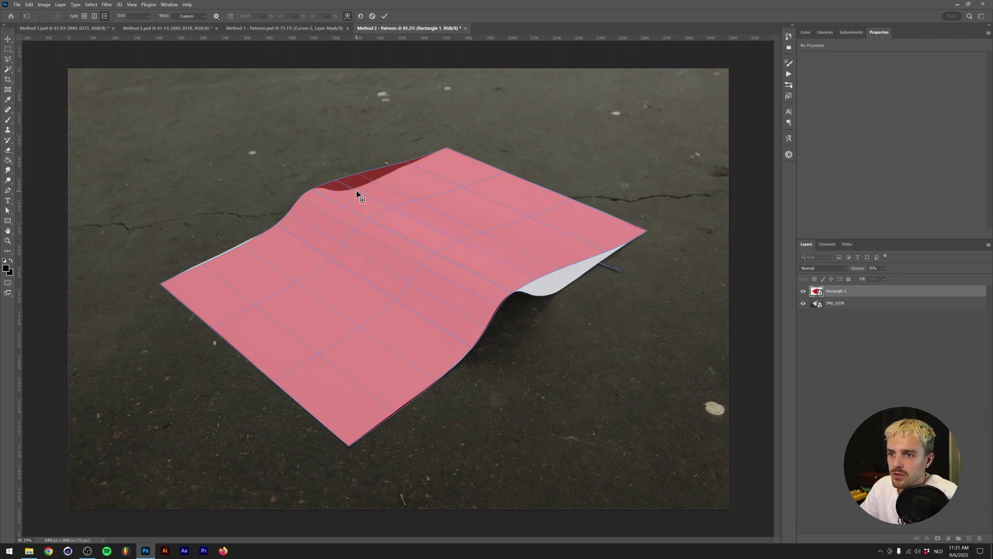
left_click(318, 198)
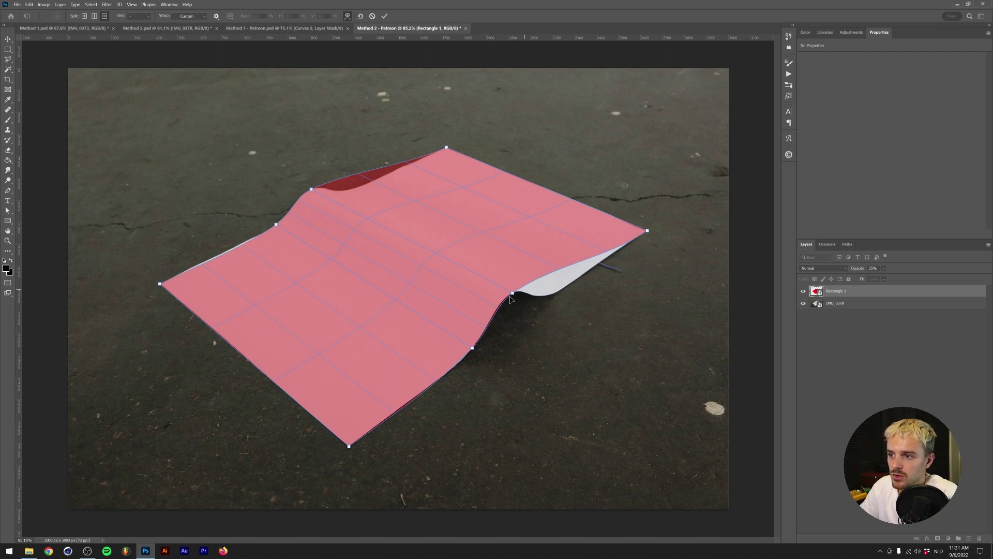
left_click(531, 280)
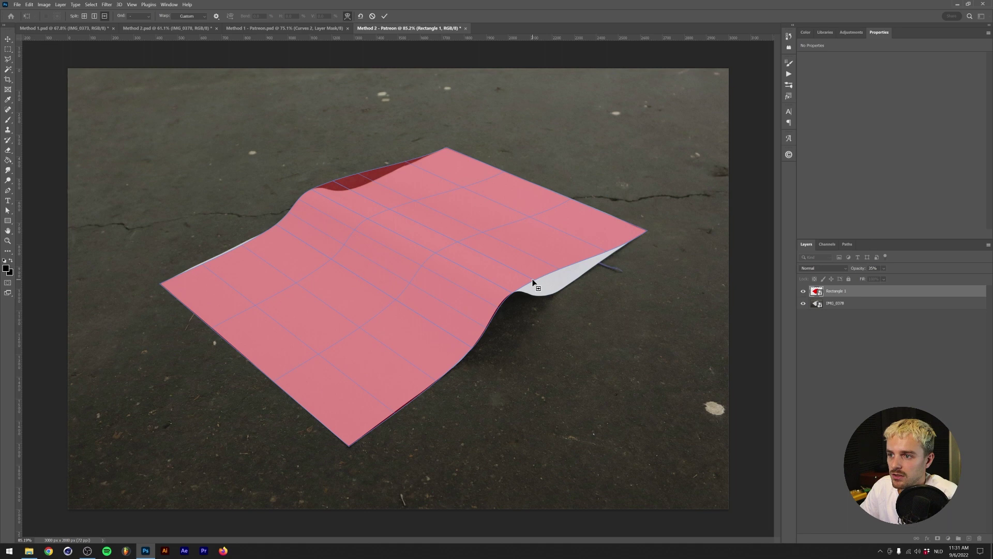
left_click(536, 280)
left_click_drag(537, 282, 541, 294)
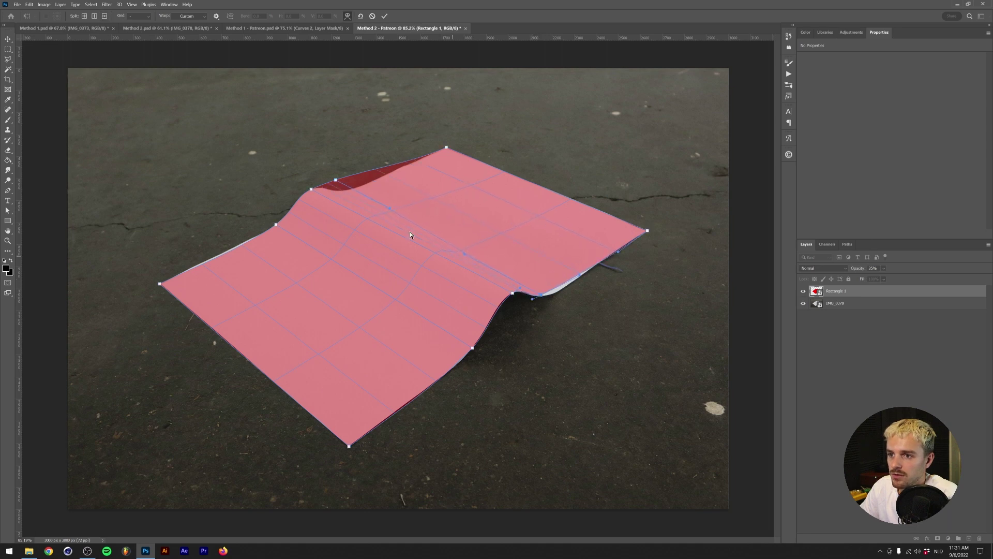
left_click_drag(336, 180, 344, 192)
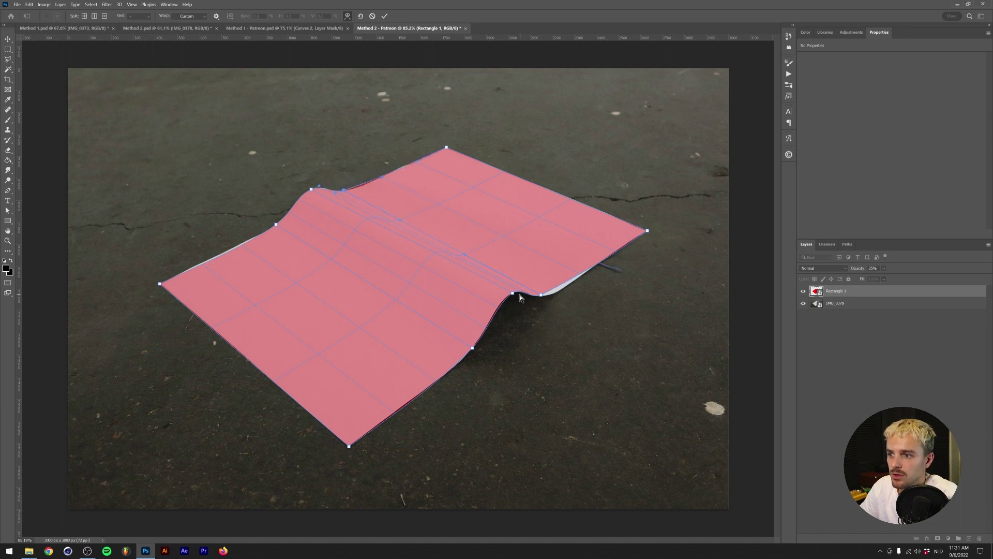
left_click_drag(541, 294, 546, 299)
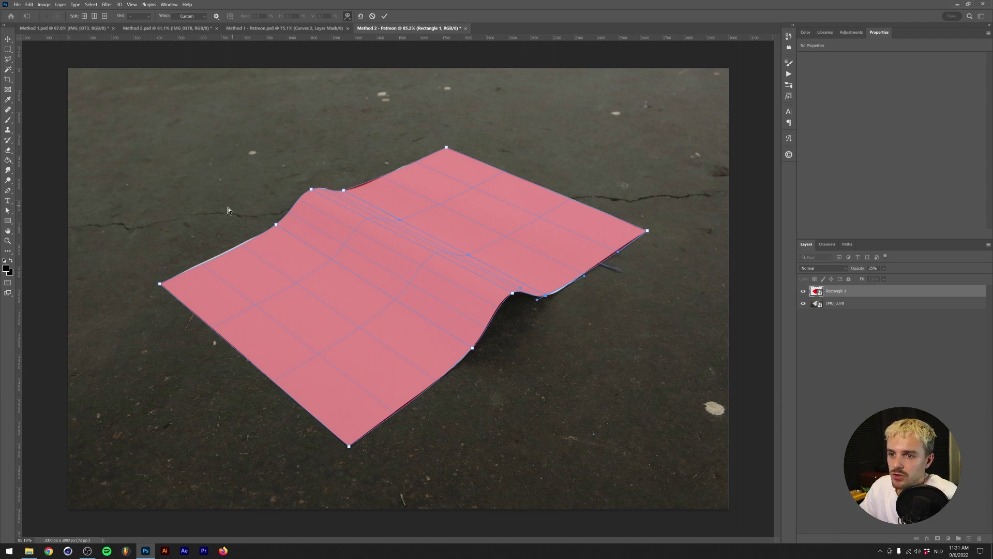
Refine the warp's left edge between the fold's crest and the near-side anchor by adjusting that anchor and the bend handles.
scroll(282, 225, "up", 6)
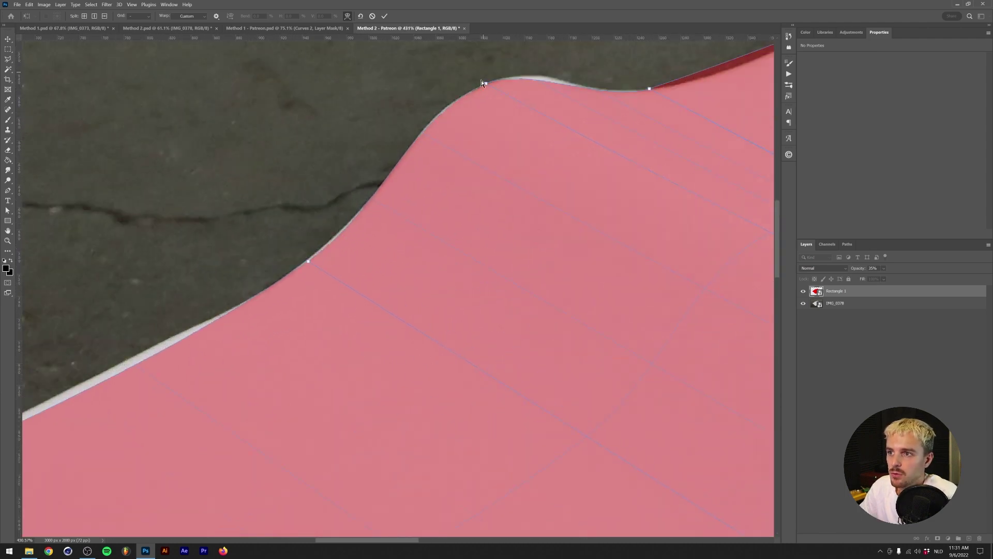
left_click(485, 83)
left_click_drag(407, 121, 402, 119)
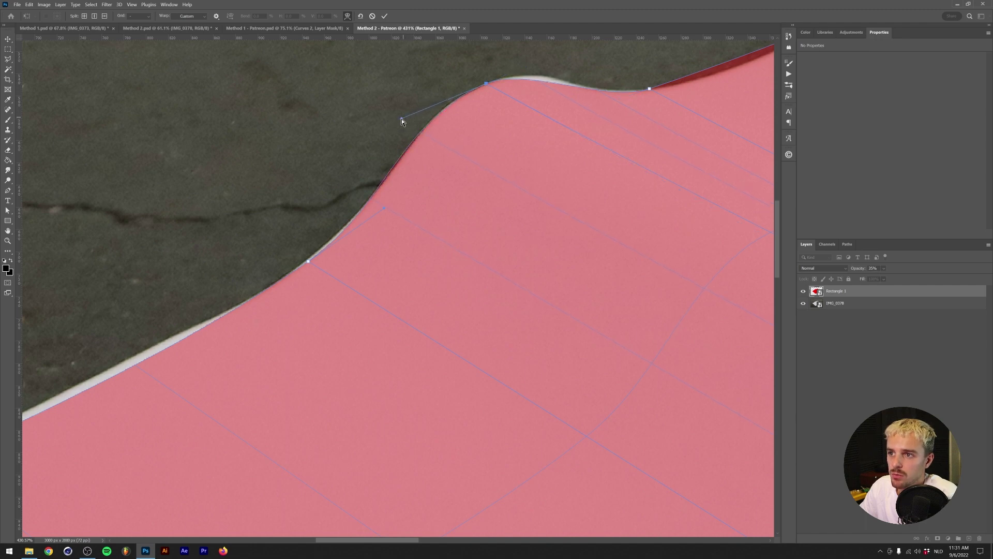
left_click(307, 263)
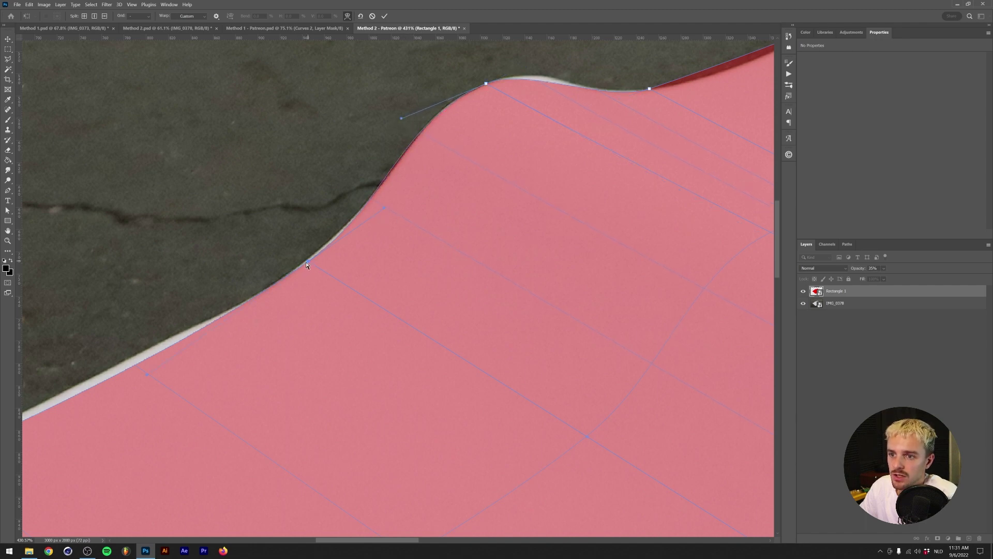
left_click_drag(306, 263, 304, 263)
left_click_drag(380, 209, 388, 204)
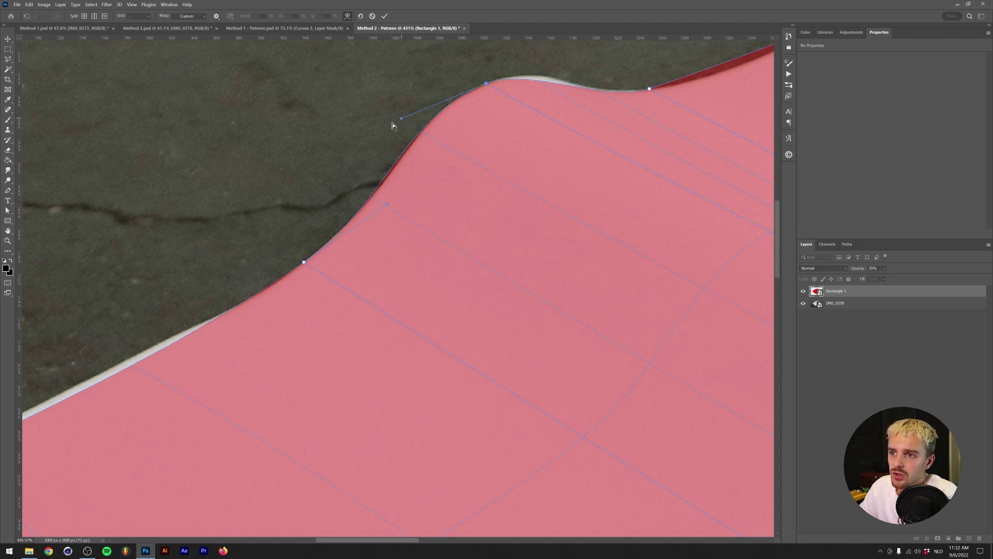
Try stretching the bend handles of the crest and near-side anchors far out on the left edge, and undo both changes.
left_click_drag(399, 124, 104, 231)
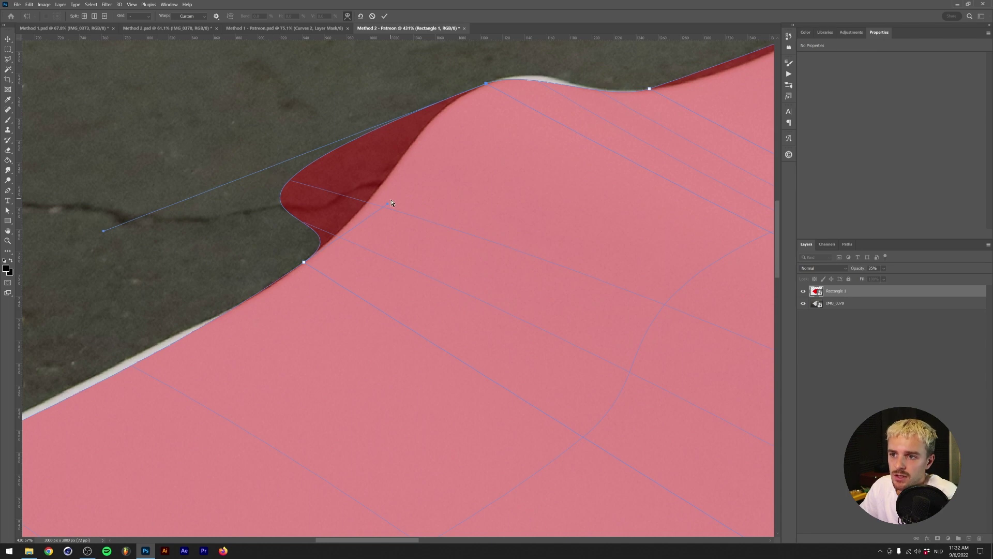
left_click_drag(387, 205, 467, 179)
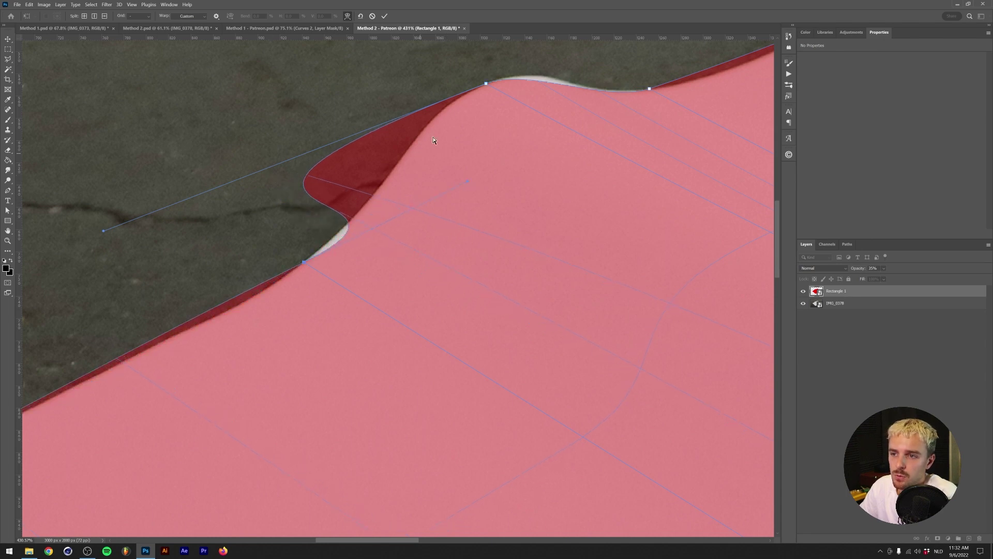
key("ctrl+z")
key("ctrl+z")
key("ctrl+z")
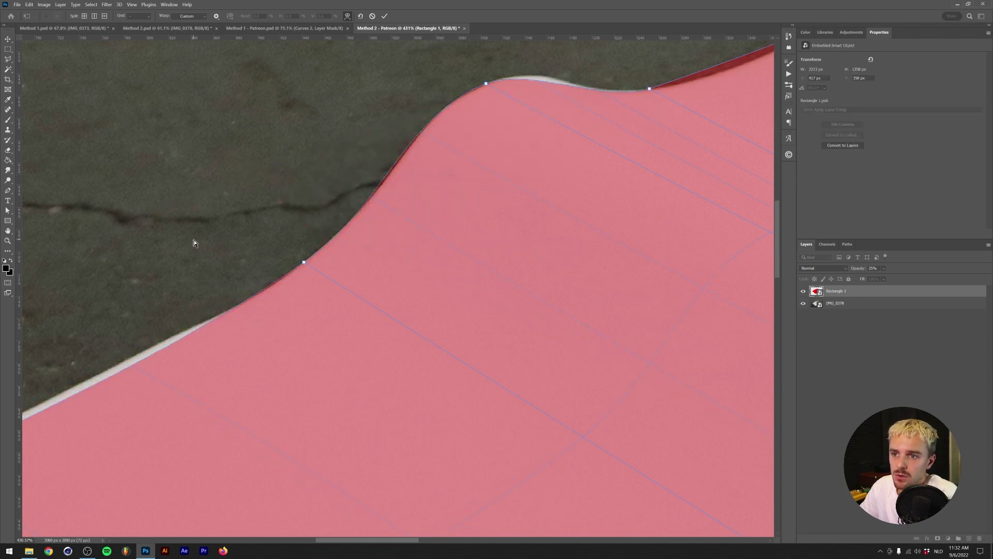
Adjust the near-side anchor's bend handle along the paper's edge towards the left corner.
left_click(486, 84)
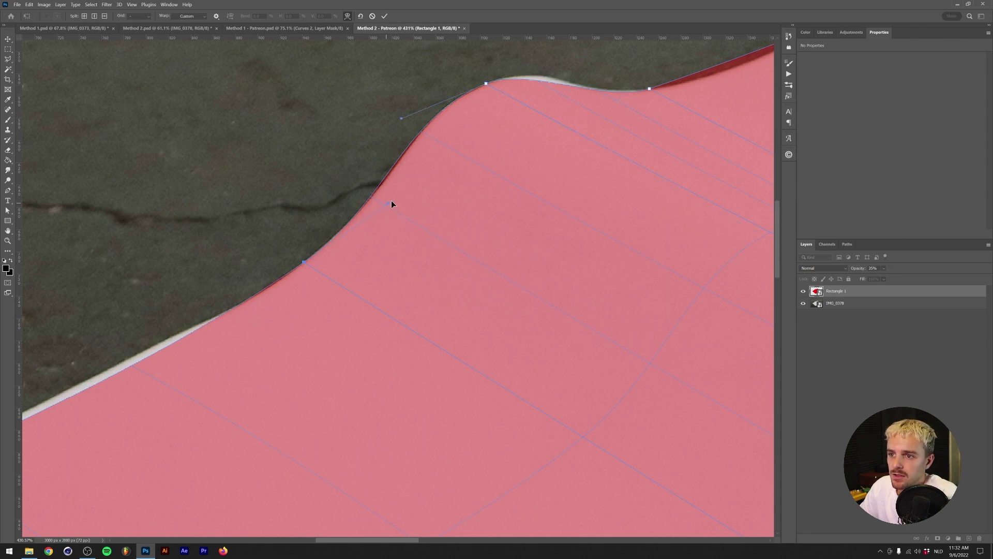
left_click_drag(194, 318, 420, 203)
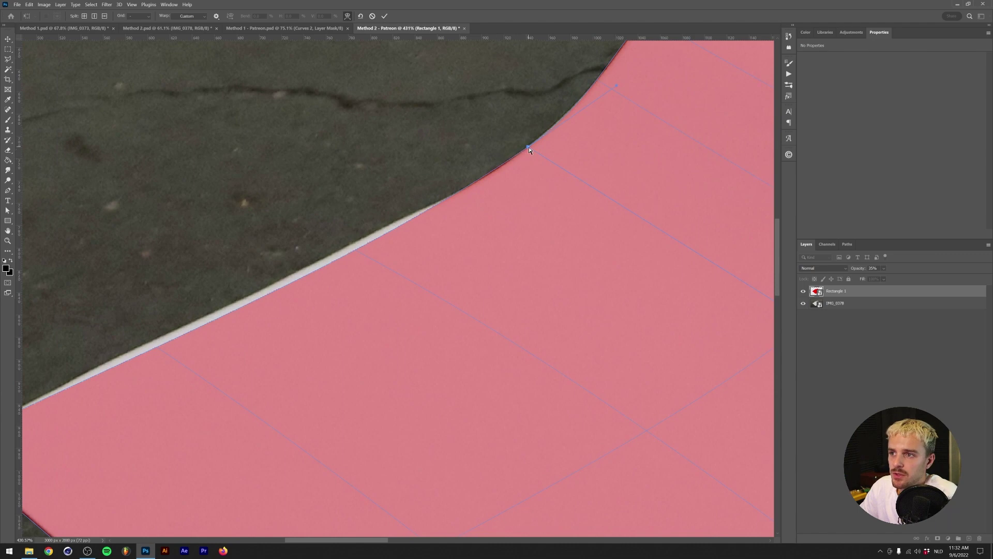
left_click(528, 148)
left_click_drag(270, 301, 317, 284)
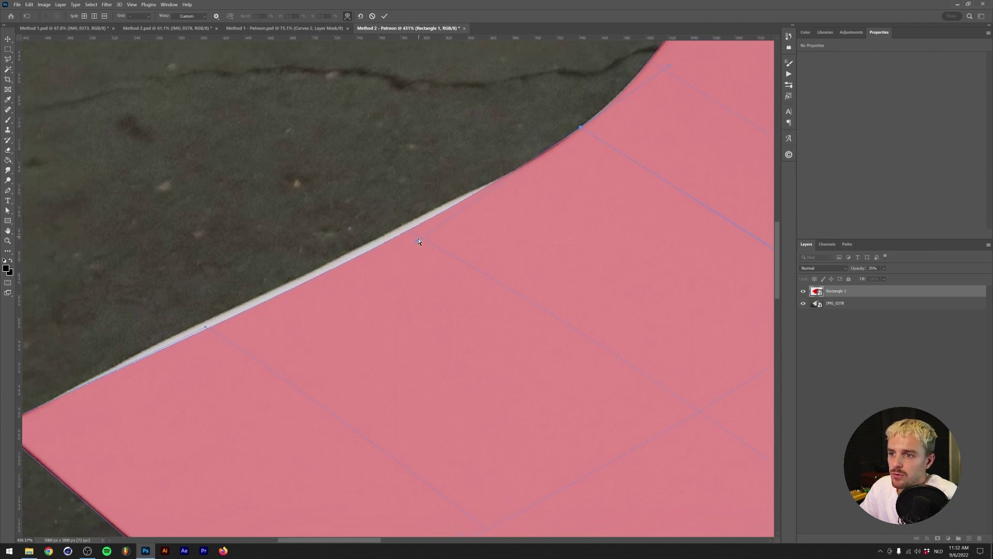
left_click_drag(419, 241, 402, 233)
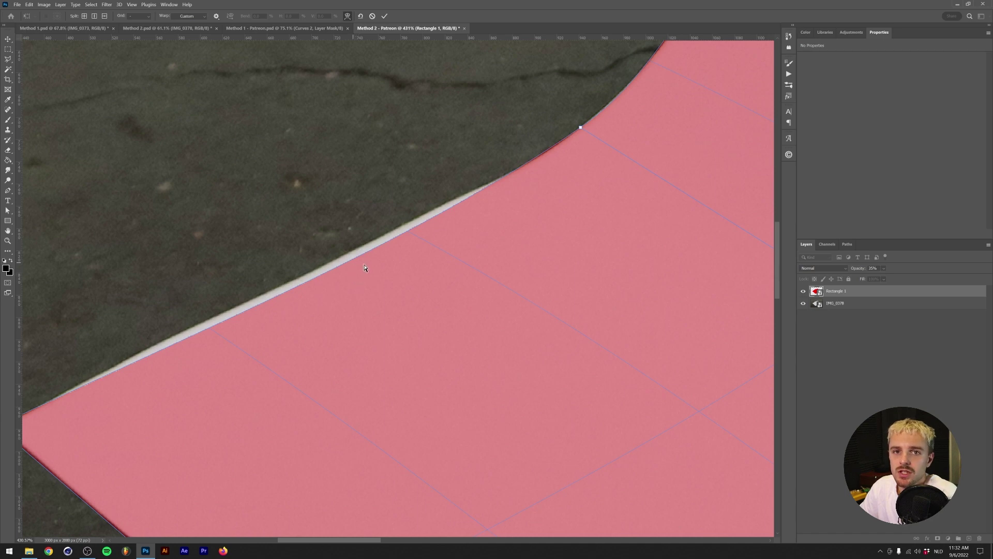
scroll(364, 267, "down", 8)
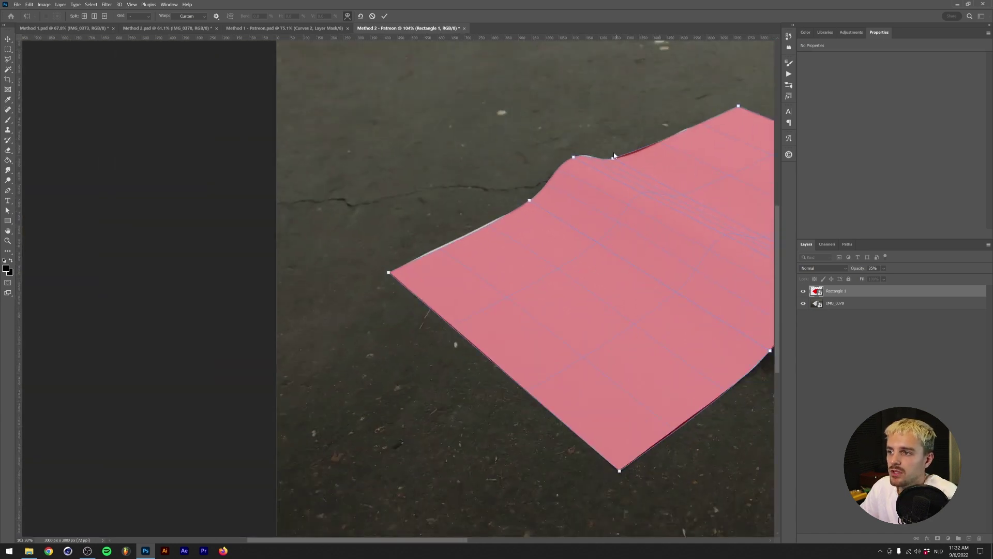
Adjust the bend handles between the crest and dip anchors so the warp's left edge follows the paper's curve.
scroll(595, 154, "up", 10)
left_click(328, 187)
left_click_drag(389, 167, 412, 151)
left_click(590, 195)
mouse_move(509, 224)
left_mouse_down()
mouse_move(517, 214)
mouse_move(501, 214)
left_mouse_up()
Add a horizontal warp split on the far side beyond the dip and move its two ends onto the paper's edges.
scroll(552, 183, "down", 5)
key("alt+space")
scroll(662, 146, "down", 5)
left_click_drag(761, 182, 259, 180)
left_click(179, 132, "alt")
left_click_drag(179, 132, 173, 128)
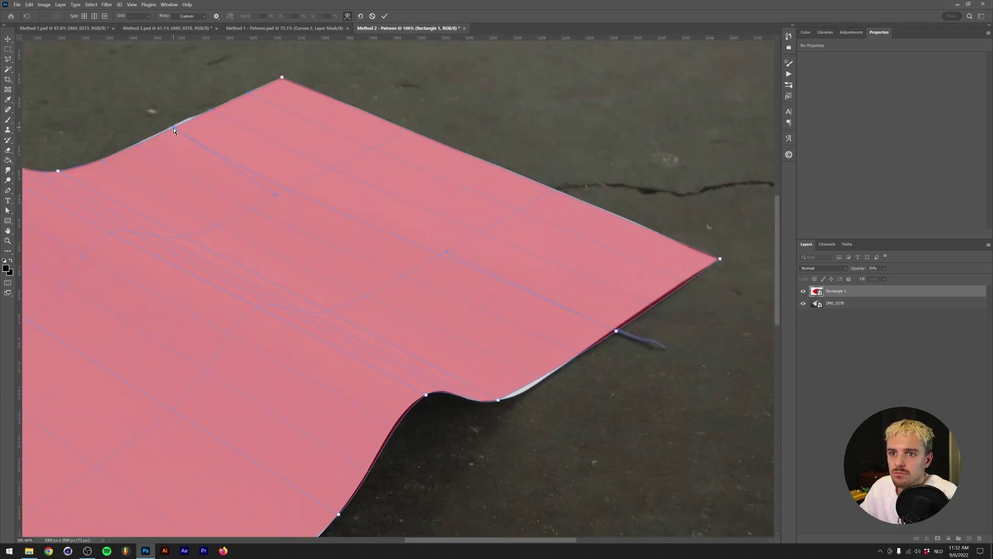
left_click(615, 327)
left_click_drag(616, 329, 468, 409)
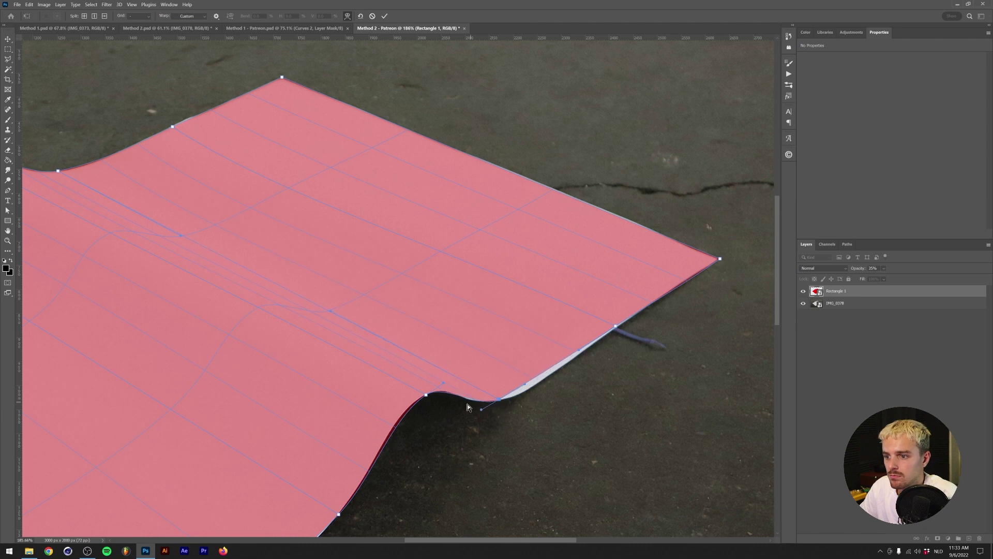
Reposition the dip's right anchor and adjust the surrounding bend handles to fit the warp to the paper's right edge.
scroll(468, 409, "up", 4)
left_click_drag(419, 352, 443, 347)
left_click_drag(626, 331, 488, 373)
left_click_drag(595, 316, 602, 327)
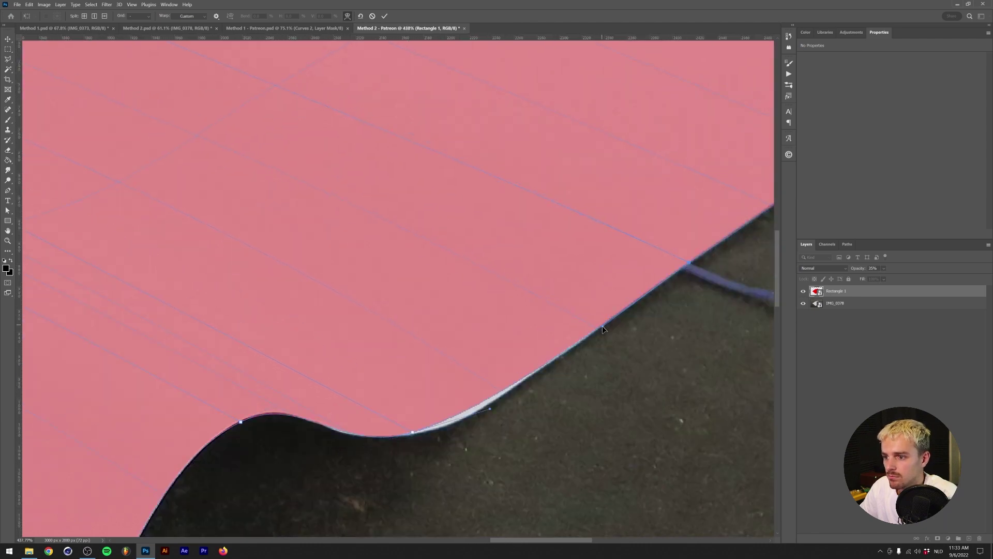
left_click_drag(488, 410, 501, 410)
left_click_drag(413, 432, 438, 428)
left_click_drag(363, 445, 384, 450)
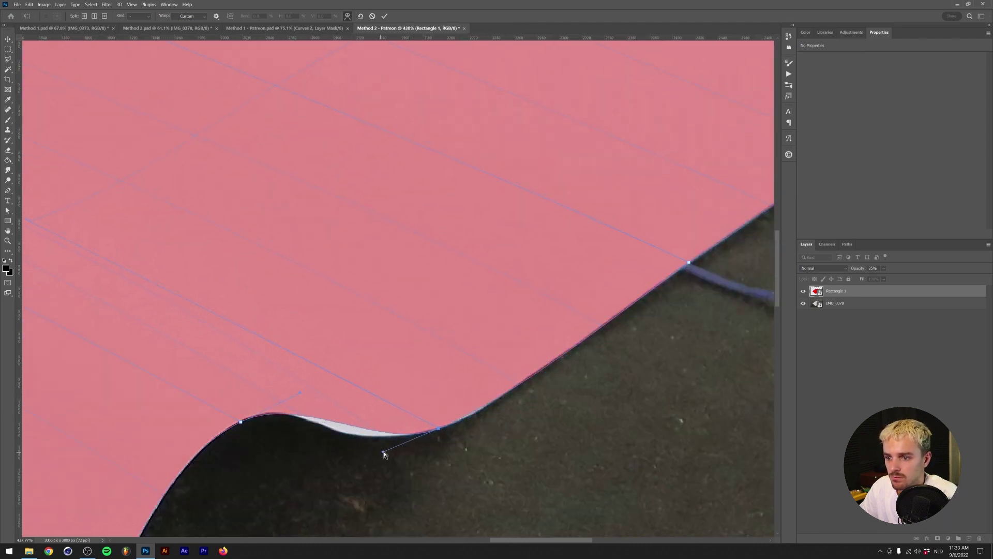
left_click_drag(295, 394, 306, 389)
left_click_drag(383, 451, 321, 457)
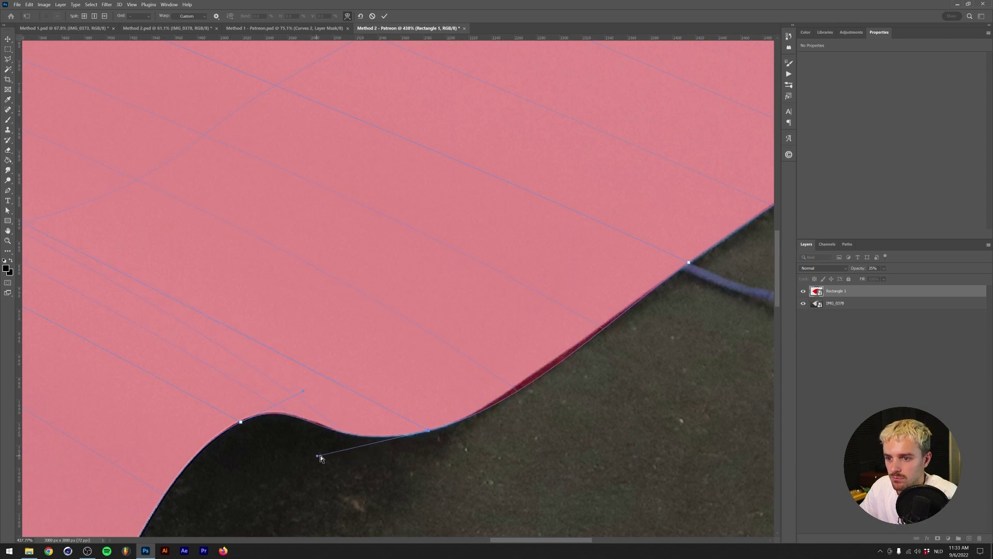
Add a horizontal warp split across the paper's near section and fit the lower right edge to the paper.
scroll(406, 416, "down", 2)
left_click_drag(405, 412, 421, 403)
scroll(409, 398, "down", 6)
scroll(274, 498, "up", 9)
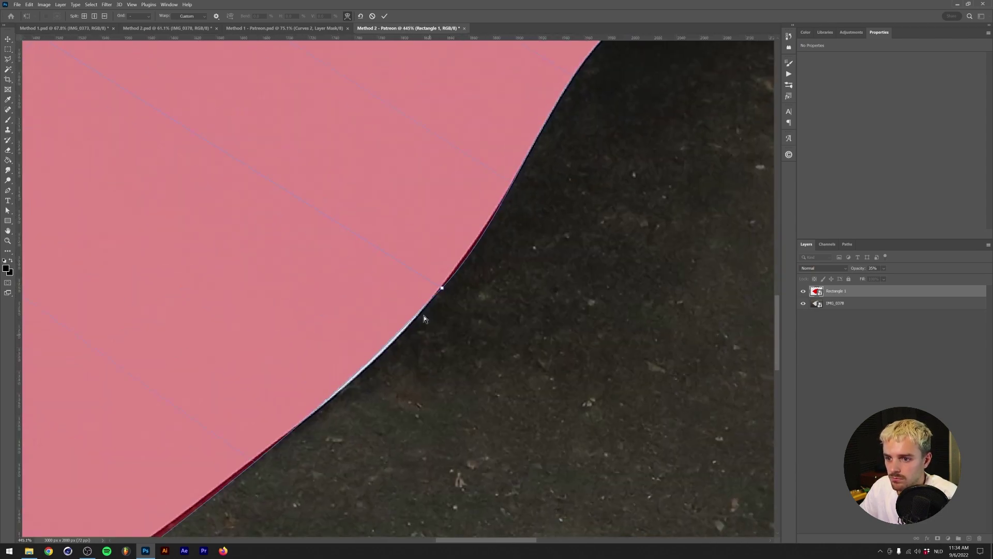
scroll(442, 344, "down", 8)
scroll(512, 305, "up", 3)
scroll(497, 295, "up", 2)
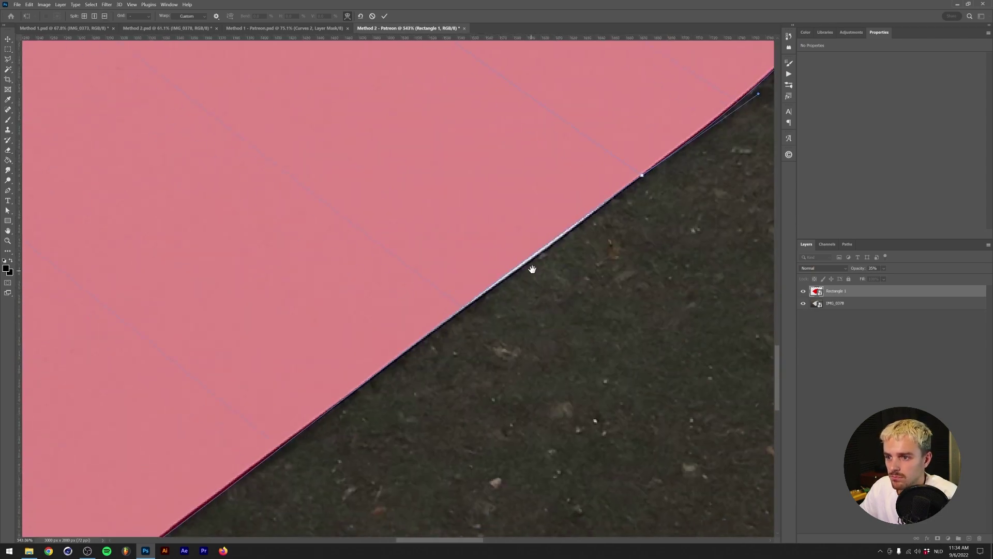
left_click_drag(366, 390, 364, 386)
Move the near split's left end and the left corner onto the paper, and refine the edge's handles up to the crest.
scroll(445, 300, "down", 8)
scroll(284, 156, "up", 8)
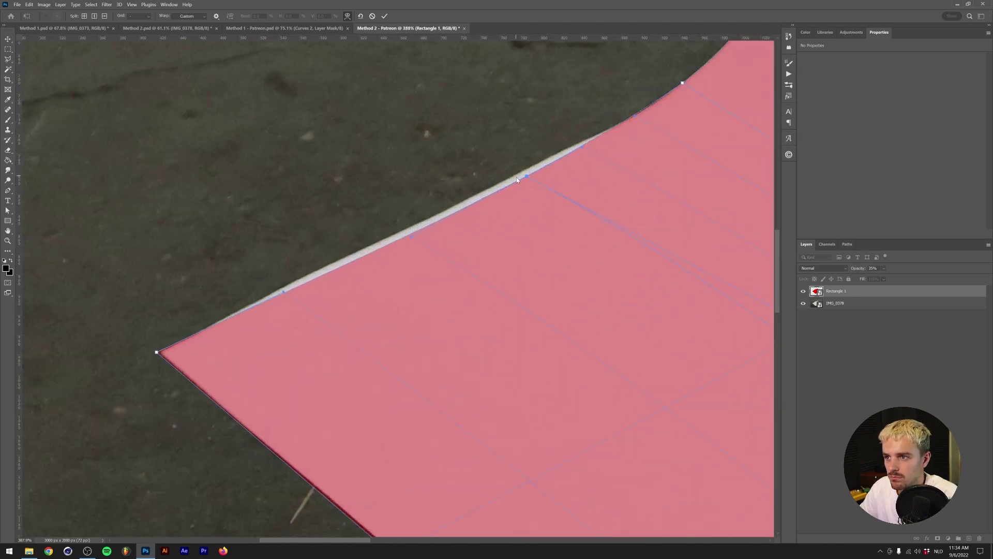
left_click_drag(520, 180, 521, 172)
left_click_drag(577, 144, 595, 138)
left_click_drag(173, 346, 175, 344)
left_click_drag(156, 353, 159, 352)
left_click_drag(497, 207, 335, 367)
mouse_move(611, 110)
left_mouse_down()
mouse_move(604, 118)
mouse_move(616, 109)
left_mouse_up()
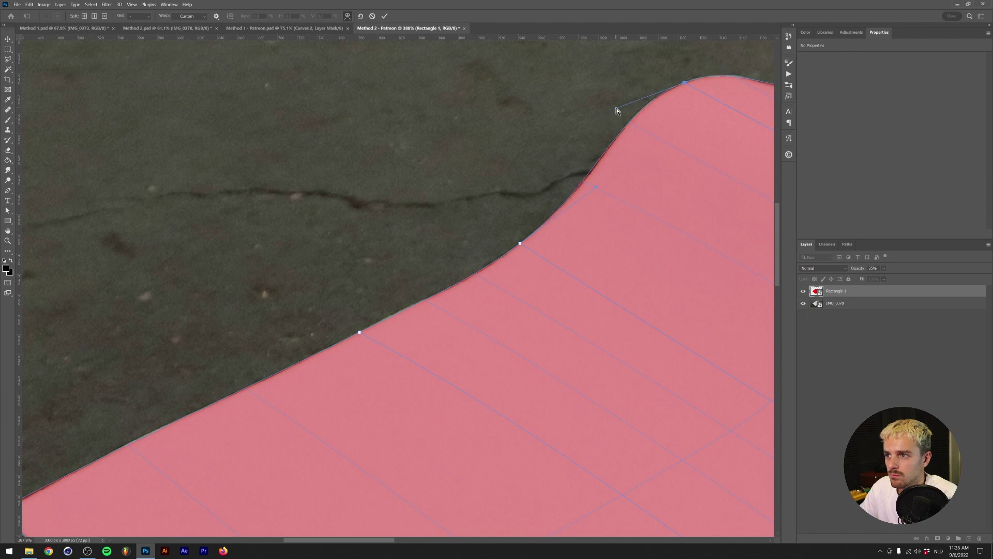
Check the inner warp grid points along the dip behind the fold and commit the warp.
scroll(603, 187, "down", 5)
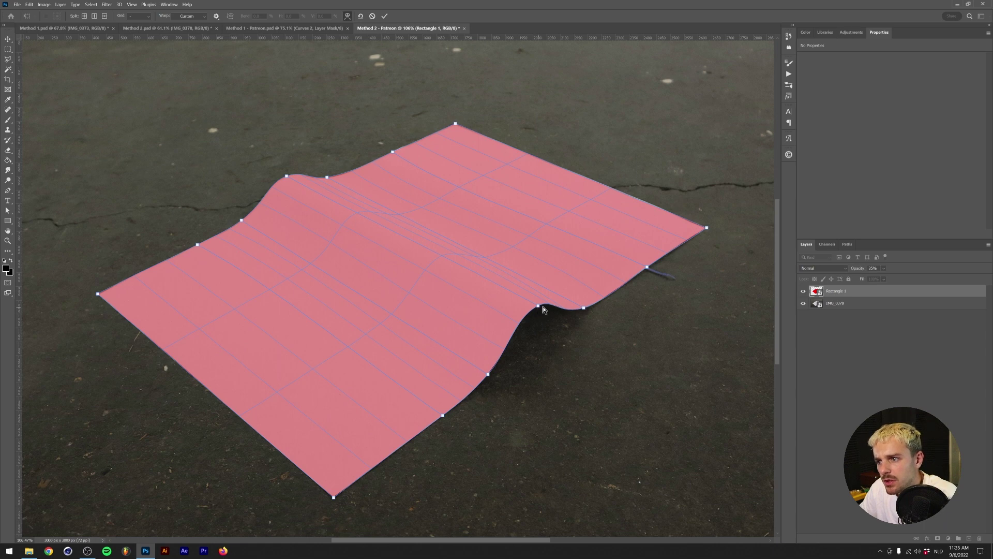
left_click(584, 308)
scroll(557, 309, "up", 3)
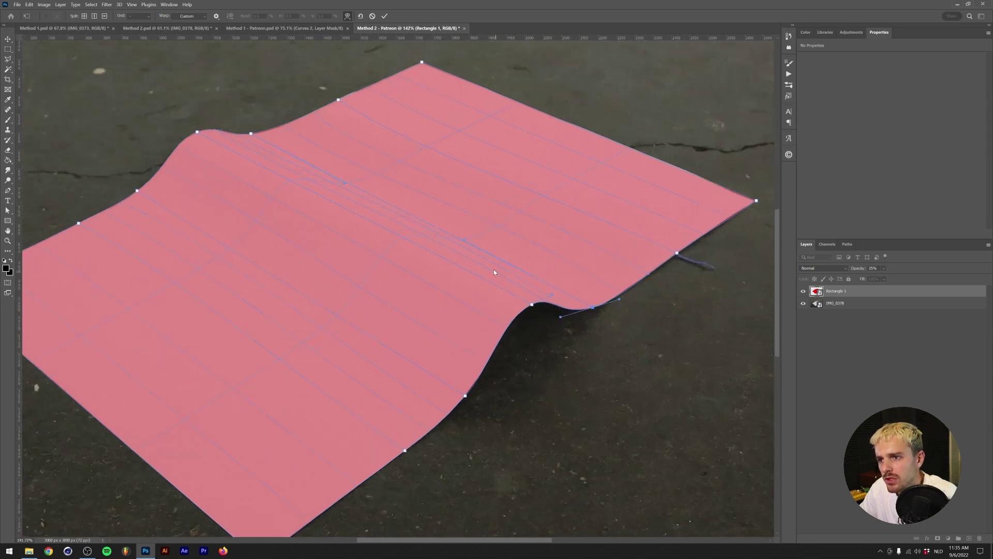
left_click(463, 244)
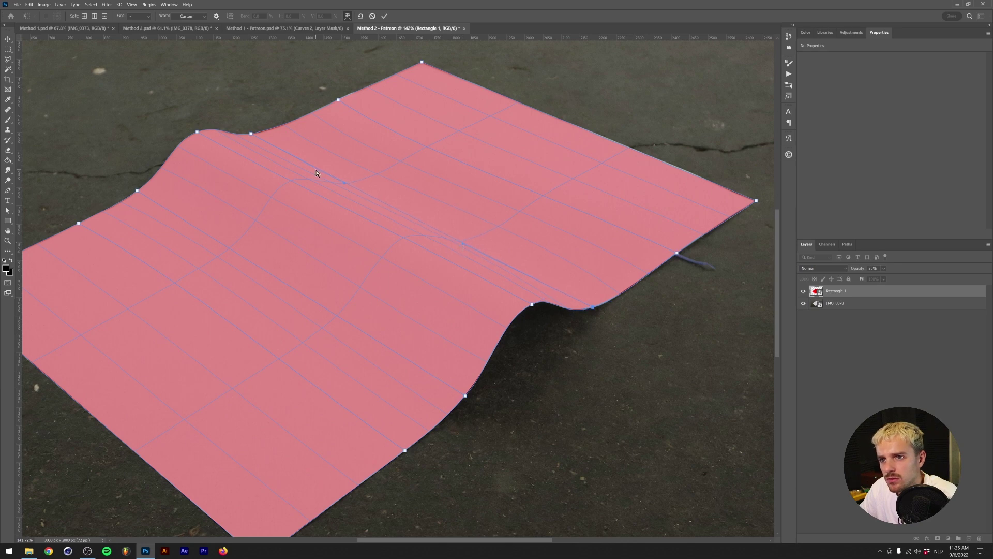
scroll(329, 187, "down", 3)
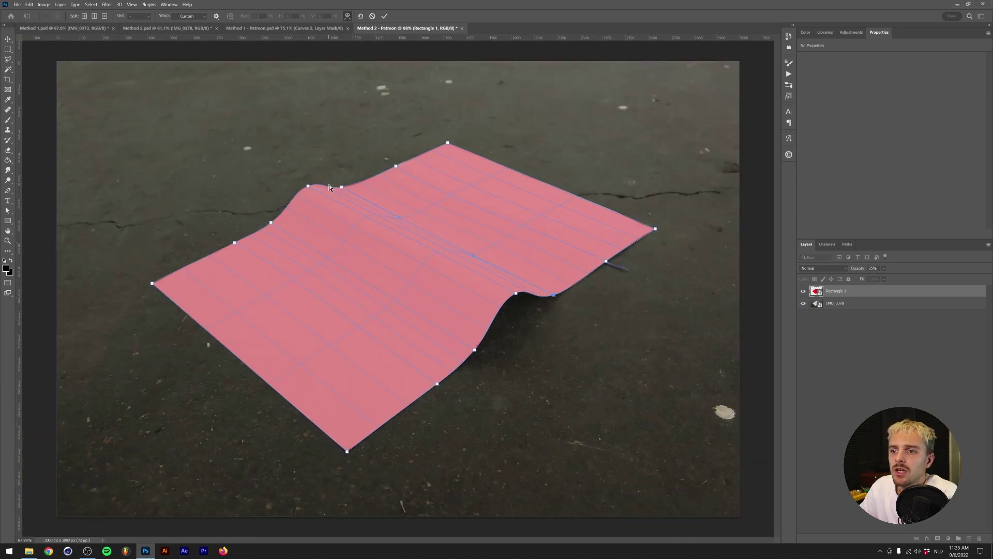
left_click(384, 16)
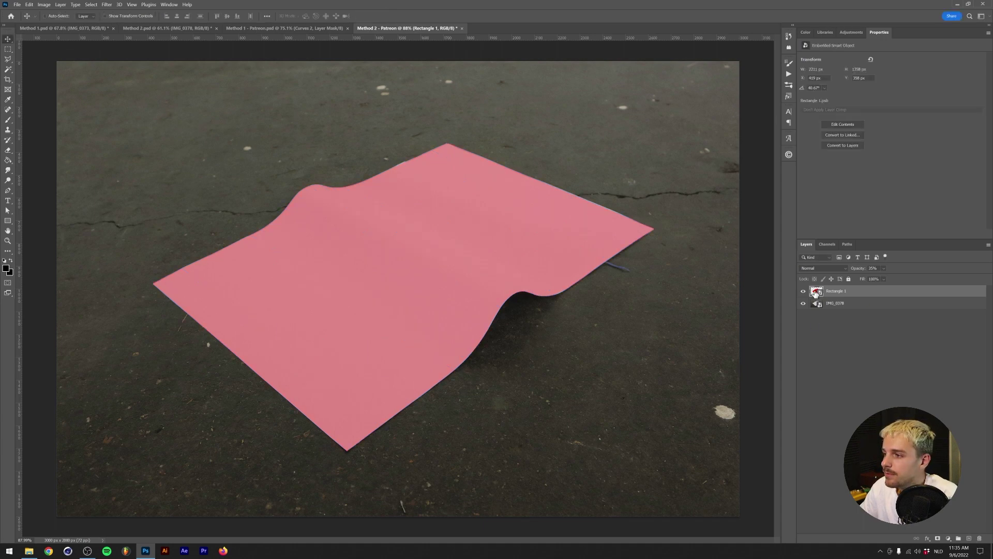
Place the Y2K Rave Flyer artwork inside the Rectangle 1 smart object, scale it to fill the canvas, and save and close it.
double_click(816, 292)
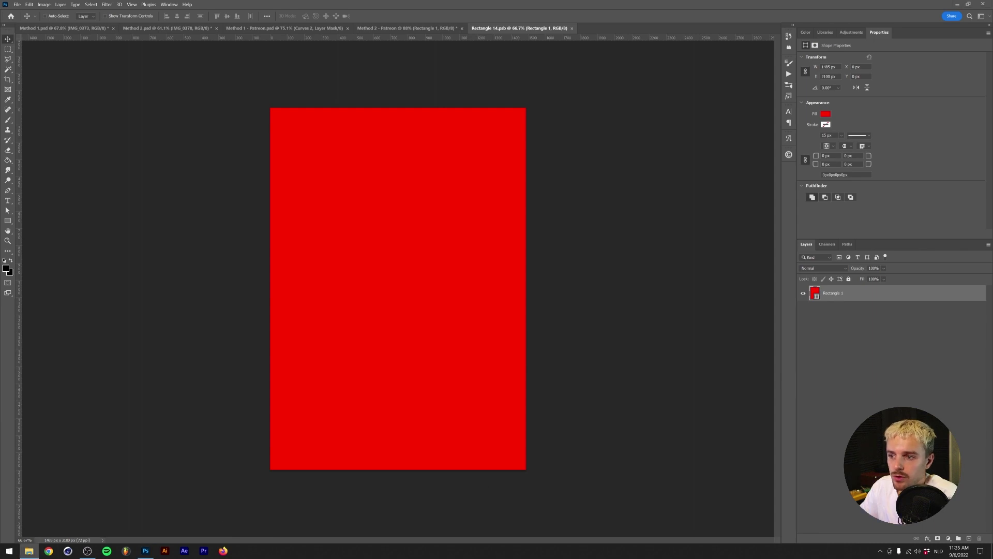
left_click_drag(592, 356, 510, 286)
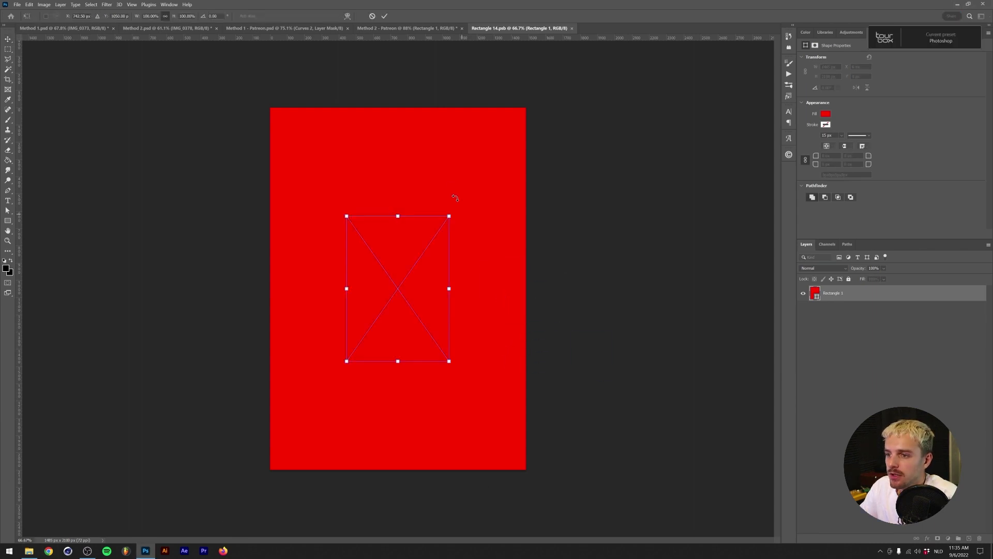
left_click_drag(452, 307, 527, 279)
key("Return")
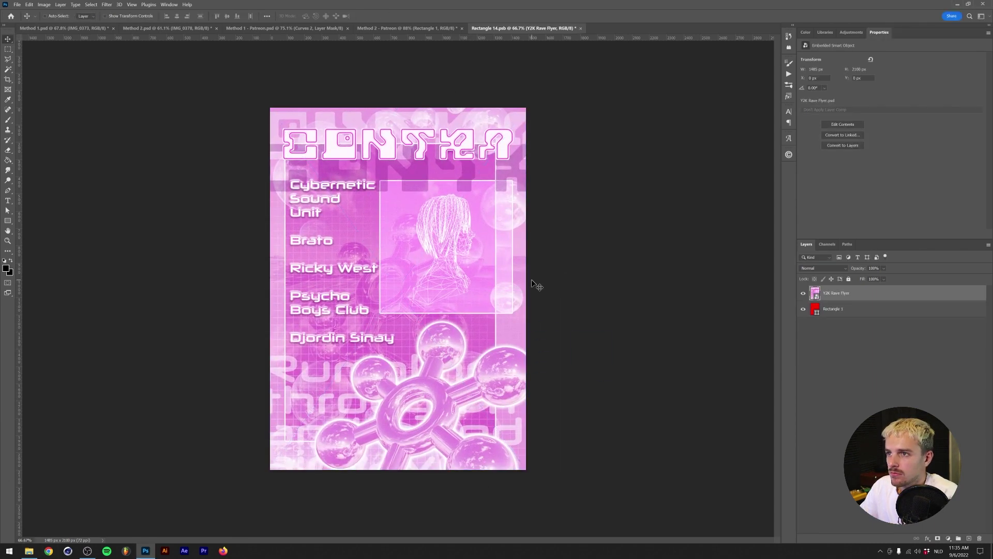
key("ctrl+s")
left_click(603, 28)
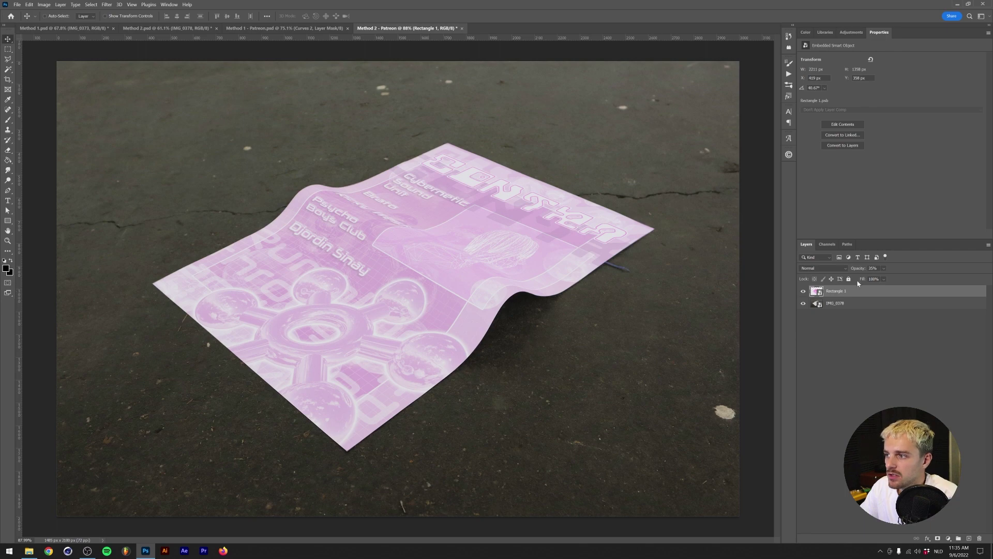
Set the warped poster layer's opacity to 100% and check the result on the photo.
left_click_drag(884, 268, 943, 272)
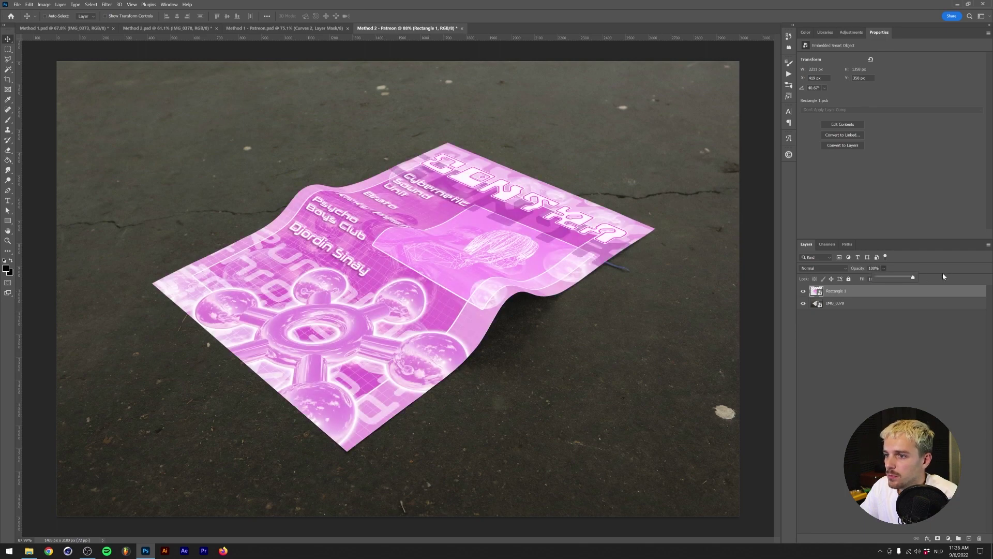
scroll(406, 290, "down", 3)
scroll(386, 298, "up", 3)
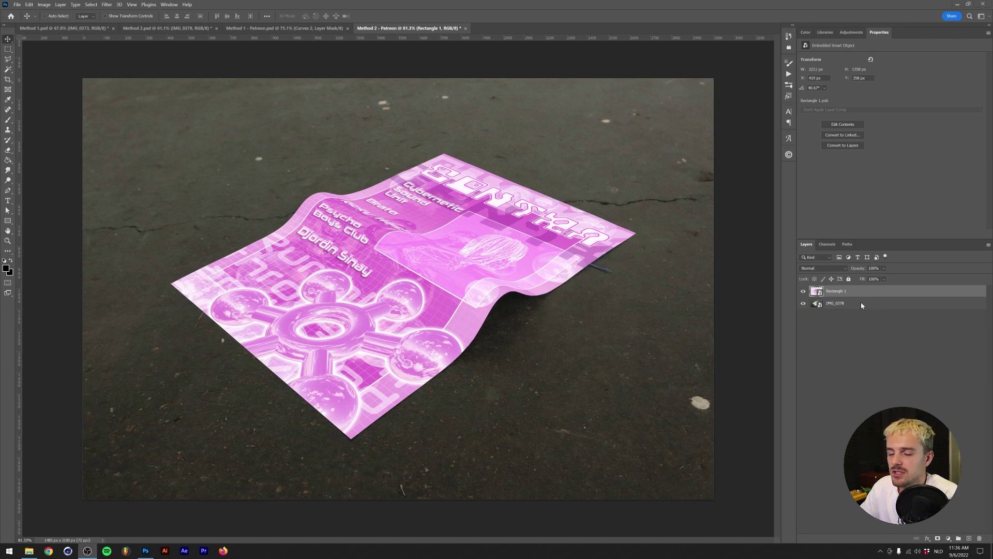
Hide the Rectangle 1 layer and select the white paper on the IMG_0378 layer with the Magic Wand tool.
left_click(803, 294)
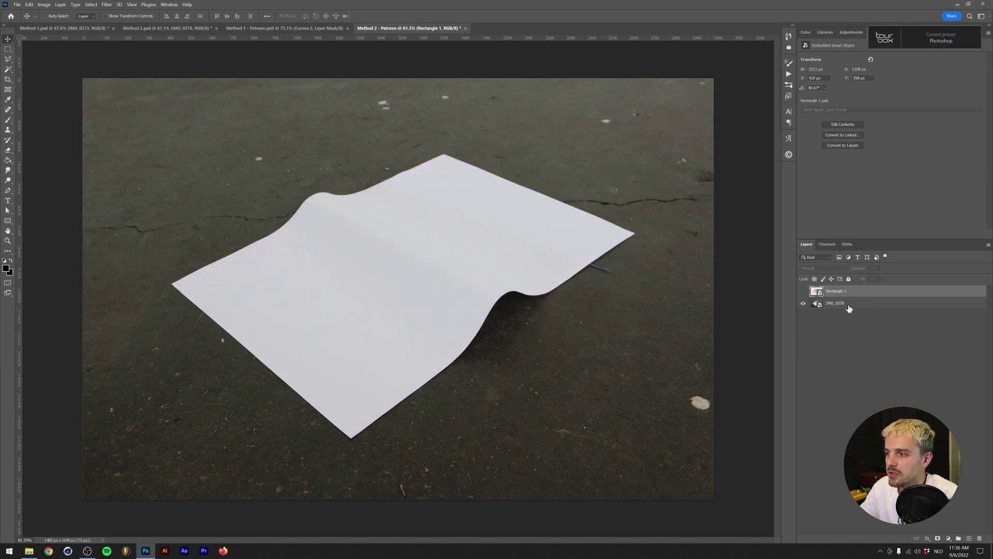
left_click(827, 303)
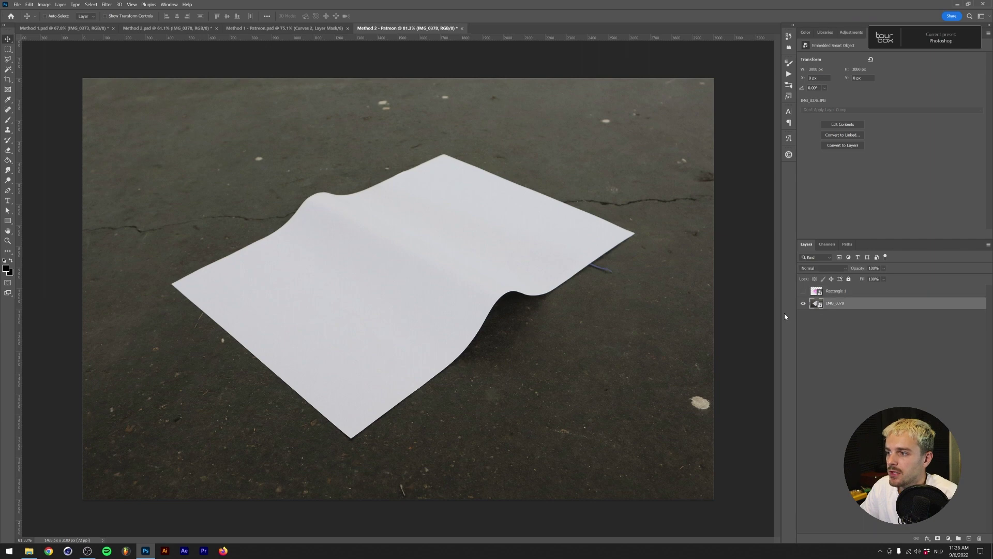
right_click(8, 69)
left_click(47, 99)
left_click(293, 260)
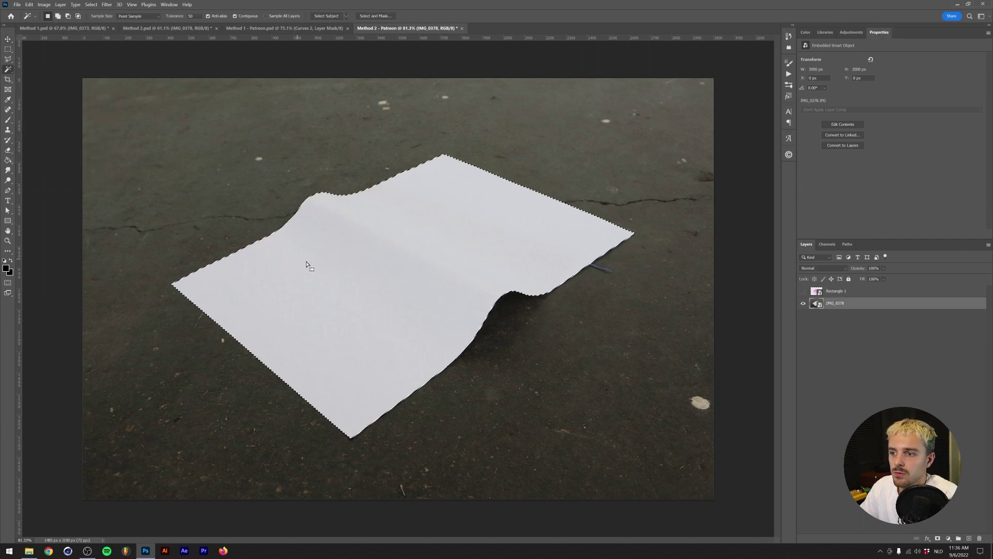
Copy the selected white paper to its own layer and name it Clipping.
key("ctrl+j")
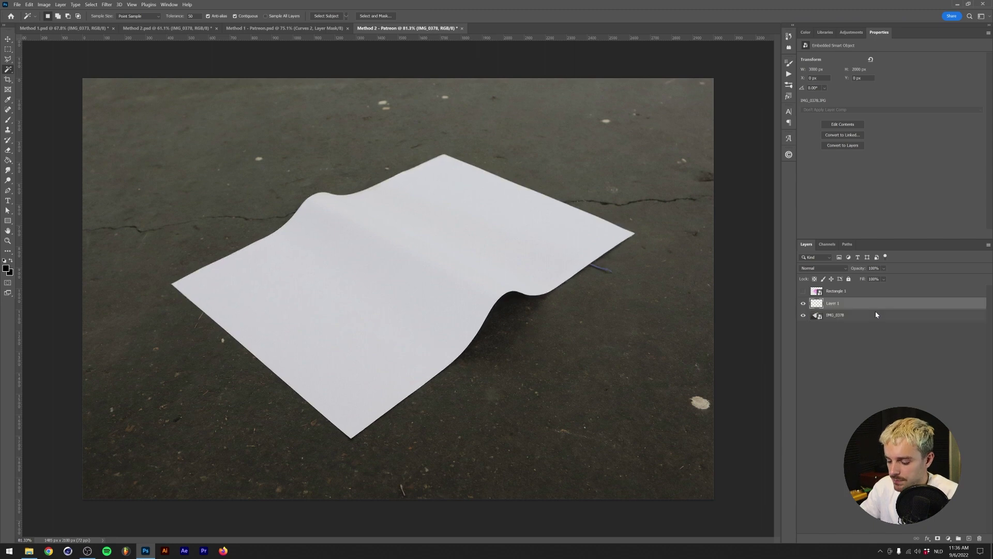
double_click(838, 306)
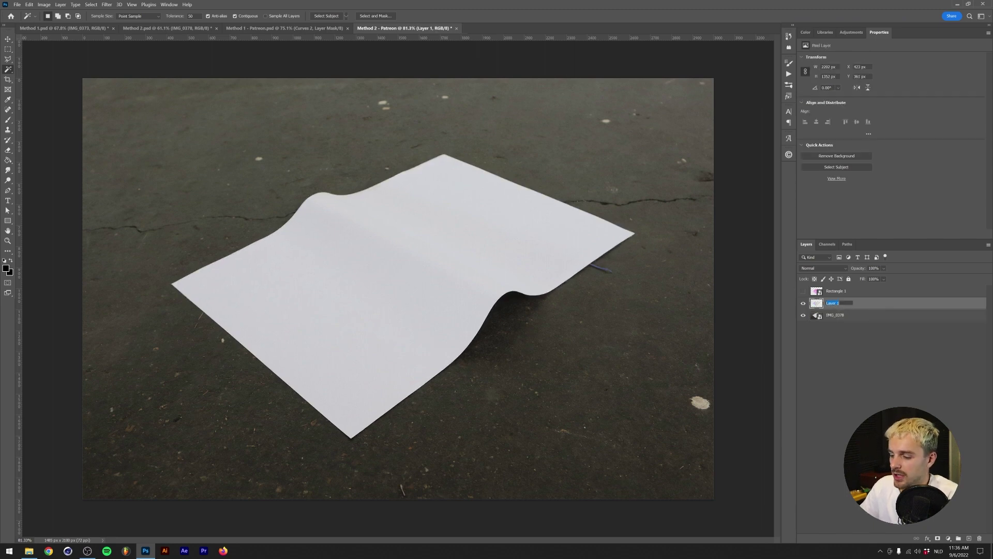
type("Clipping")
key("Return")
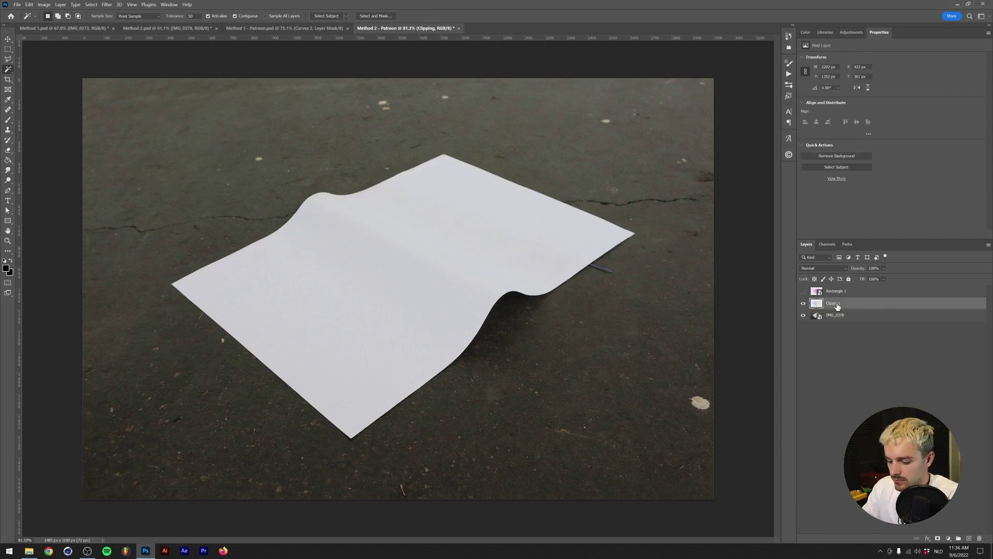
Duplicate the Clipping layer twice and name the copies Highlights and Shadows.
key("ctrl+j")
key("ctrl+j")
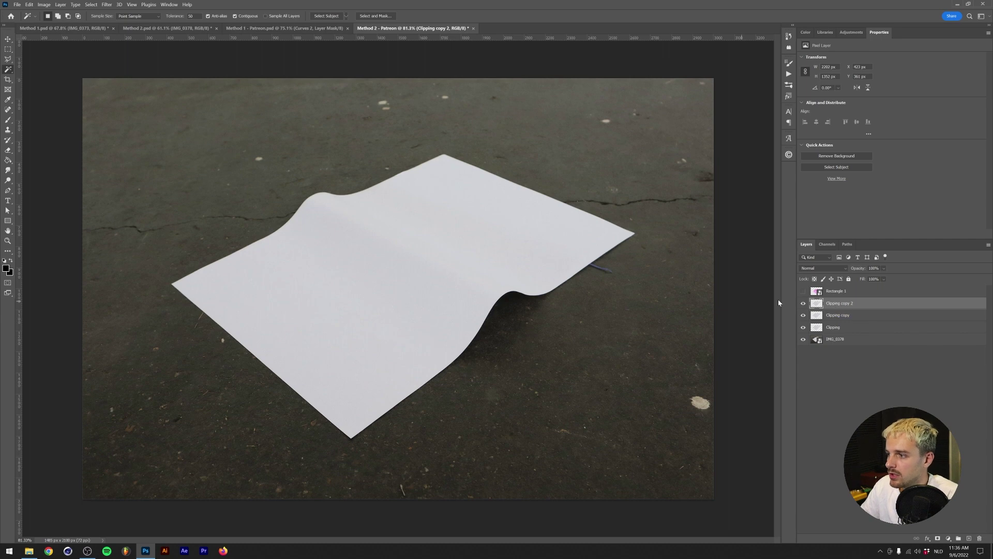
double_click(838, 305)
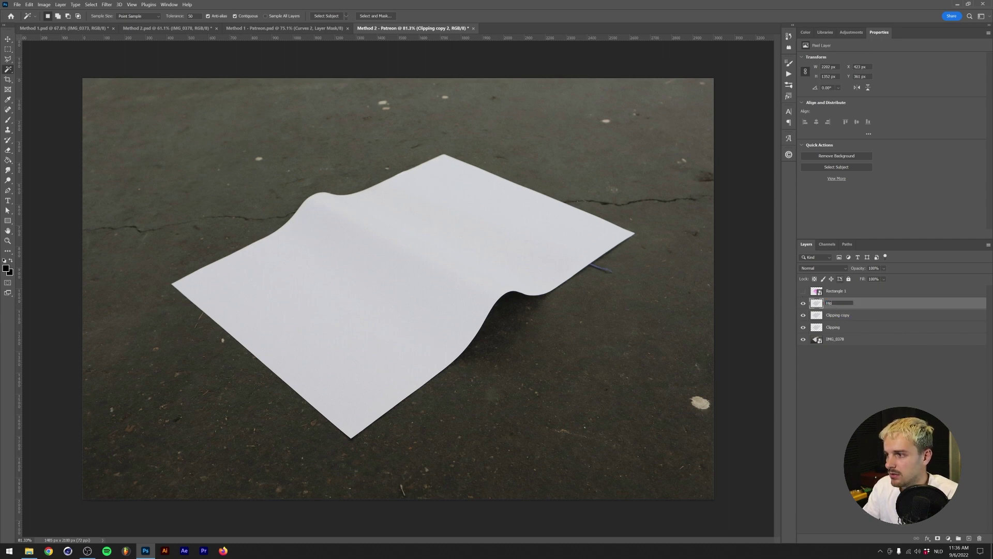
key("Tab")
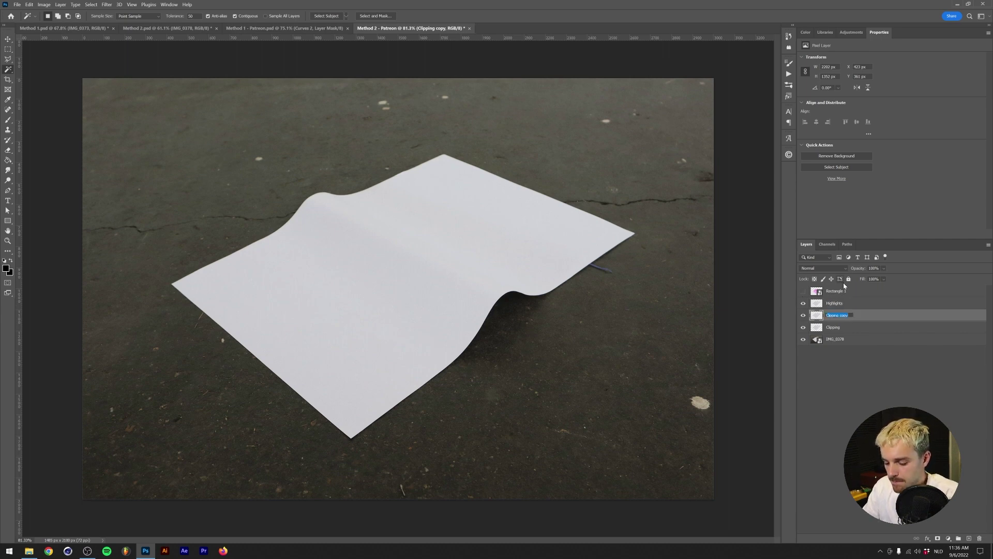
type("Shadows")
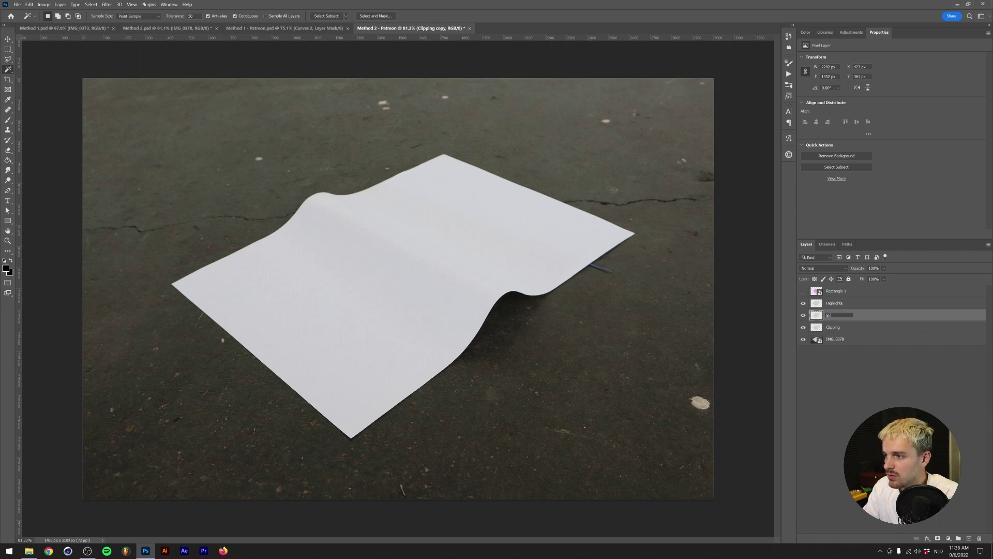
key("Return")
Hide the Highlights and Shadows layers and place the visible Rectangle 1 flyer directly above Clipping as a clipping mask.
left_click_drag(838, 292, 803, 292)
left_click(803, 316)
key("ctrl+alt+g")
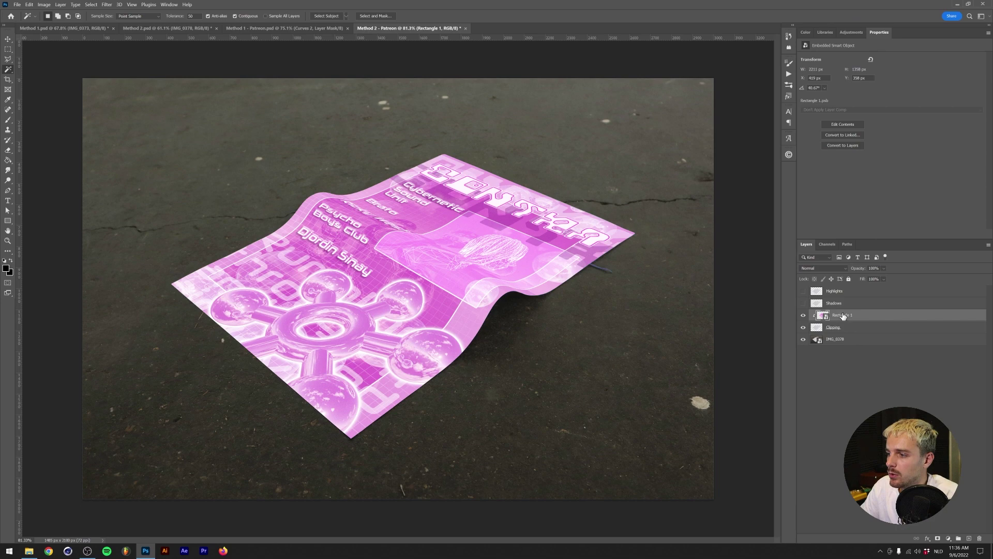
double_click(842, 315)
key("Return")
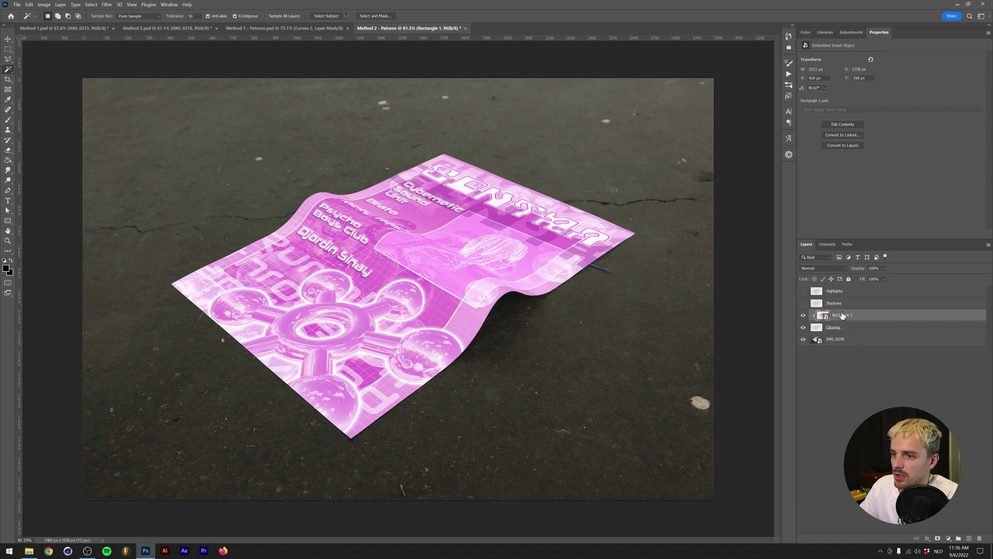
scroll(263, 333, "up", 3)
scroll(634, 334, "down", 3)
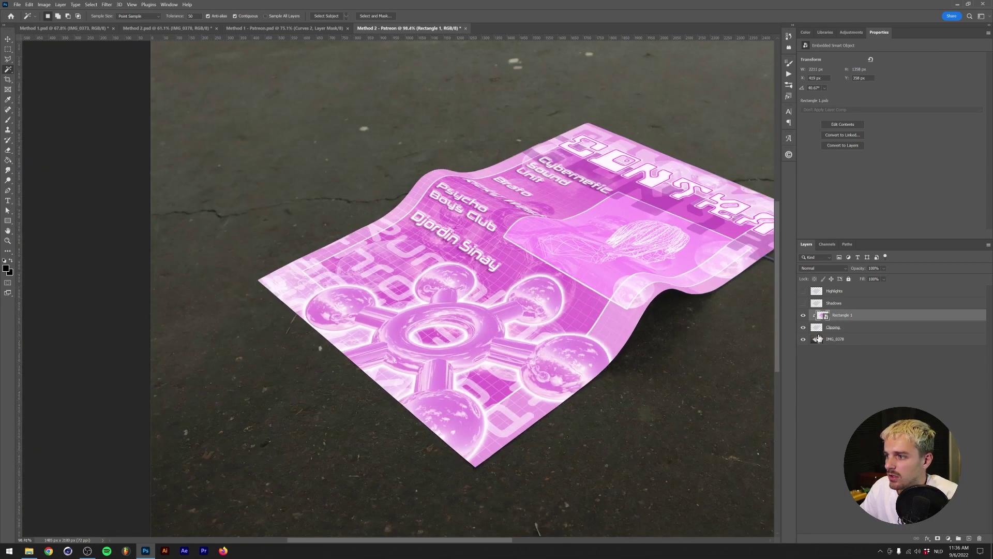
Show the Shadows layer, put it in its own group, and name the group Shadows.
left_click(832, 305)
key("ctrl+comma")
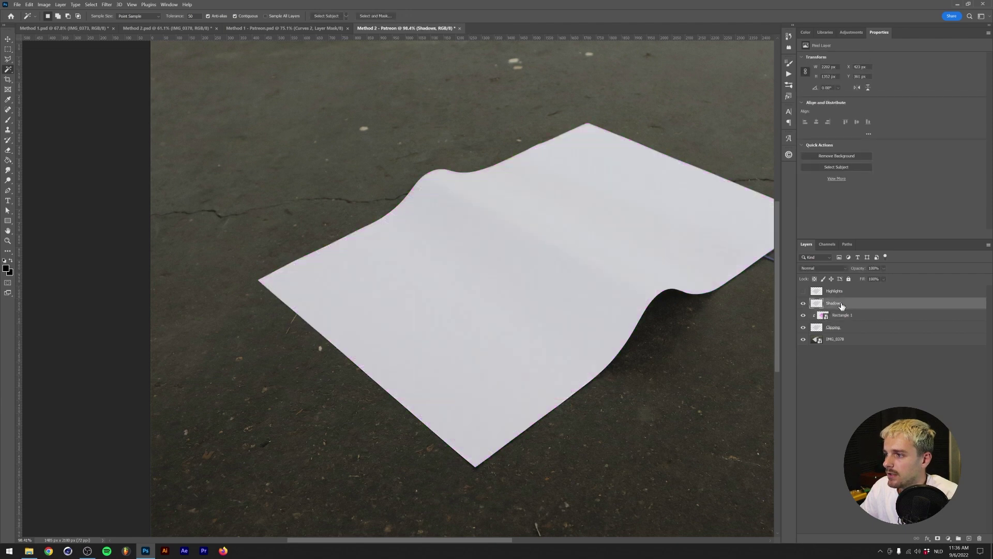
key("ctrl+g")
double_click(835, 303)
type("Shadows")
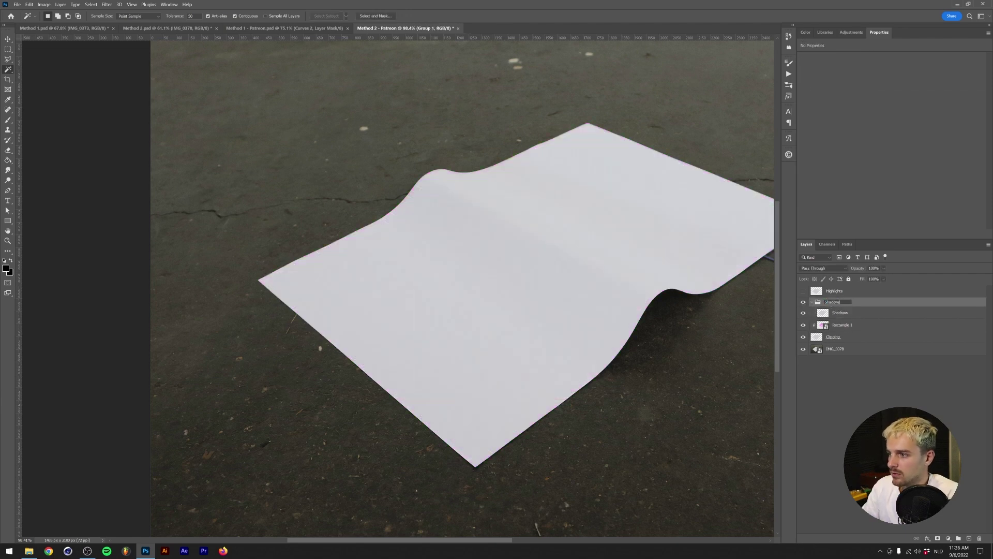
key("Return")
Desaturate the Shadows paper layer with Hue/Saturation.
left_click(834, 312)
key("ctrl+u")
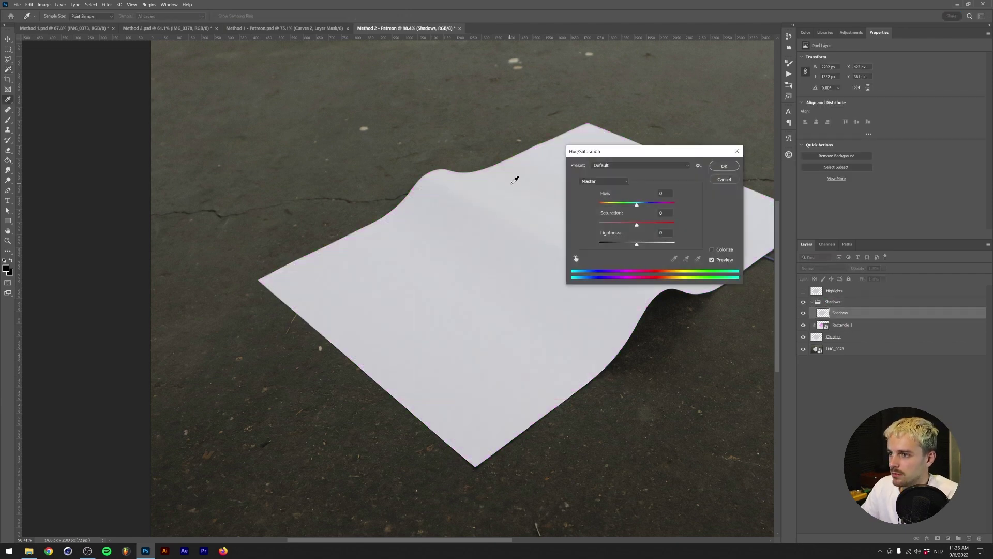
key("Return")
Put the Highlights layer in its own group and name the group Highlights.
left_click(827, 291)
key("ctrl+g")
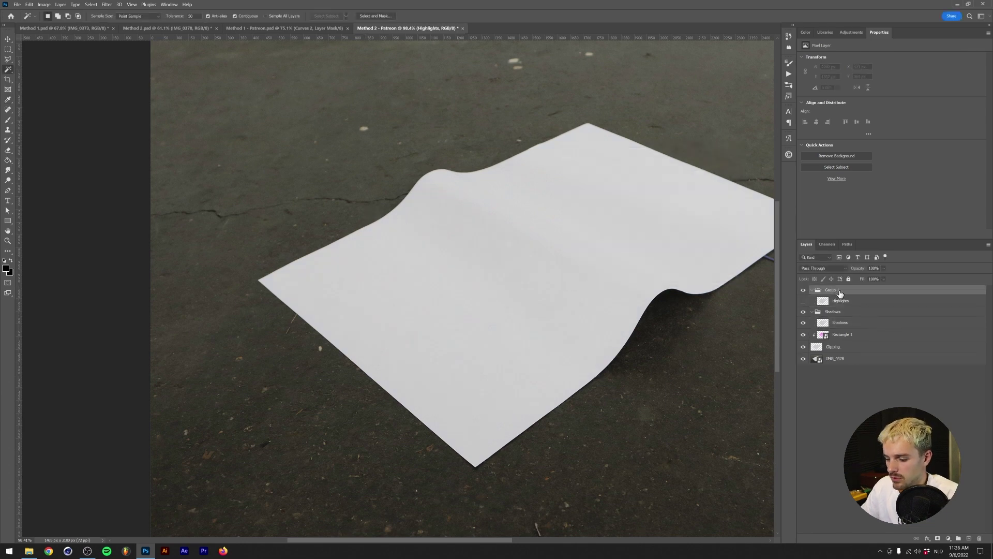
double_click(832, 289)
type("Highlights")
key("Return")
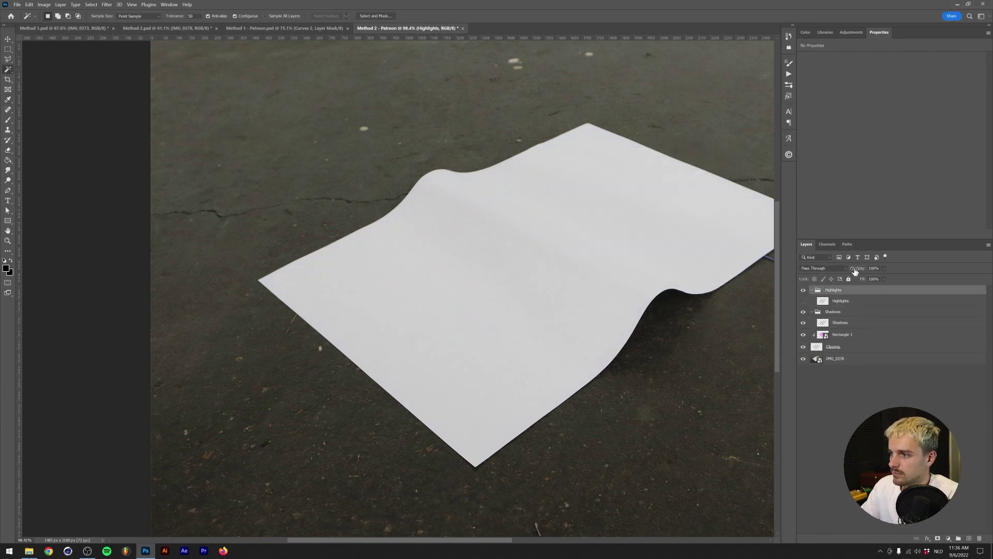
Show the Highlights paper layer and desaturate it fully with Hue/Saturation.
left_click(803, 300)
left_click(860, 305)
key("ctrl+u")
left_click_drag(637, 225, 590, 227)
key("Return")
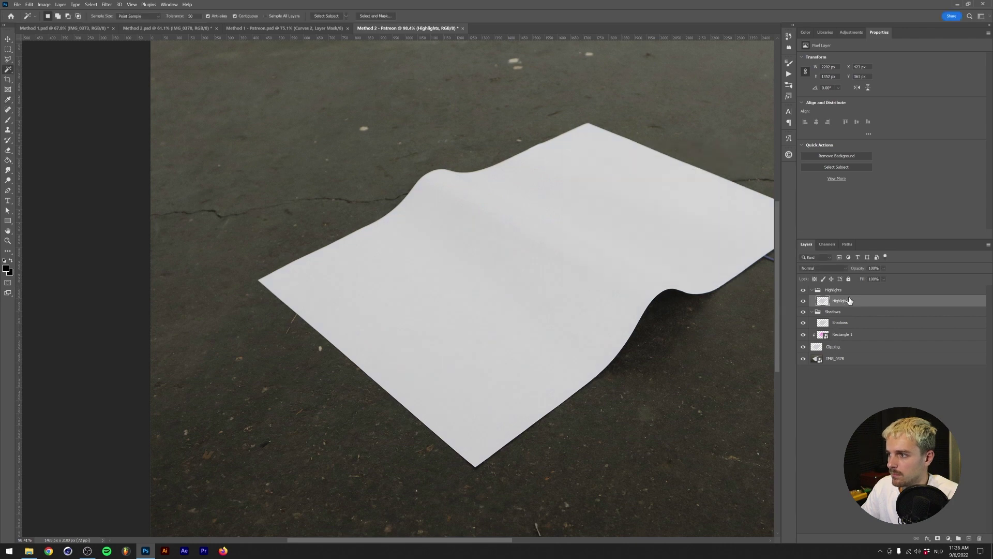
Hide the Highlights group and add a Curves adjustment clipped to the Shadows paper layer.
left_click(803, 290)
left_click(839, 322)
left_click(851, 32)
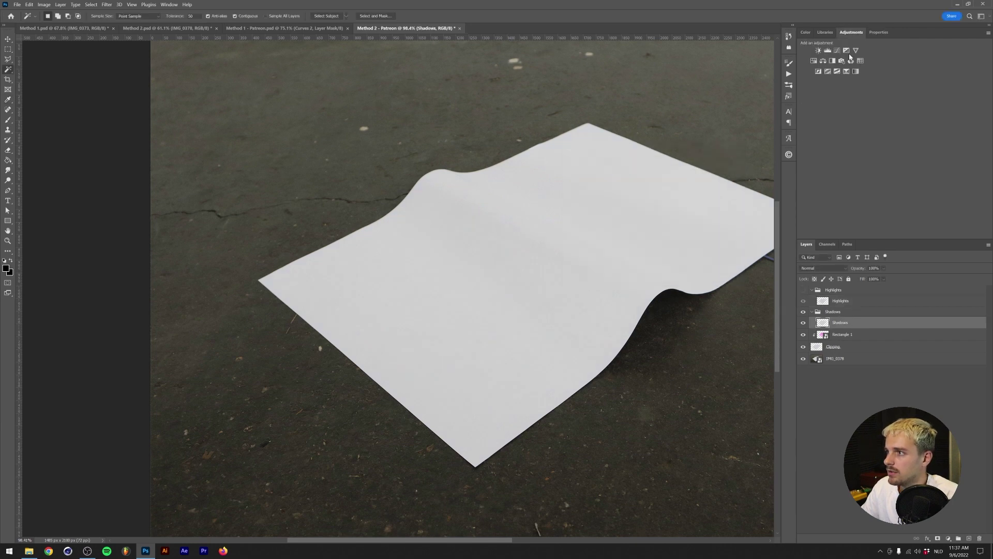
left_click(827, 53)
left_click(859, 325, "alt")
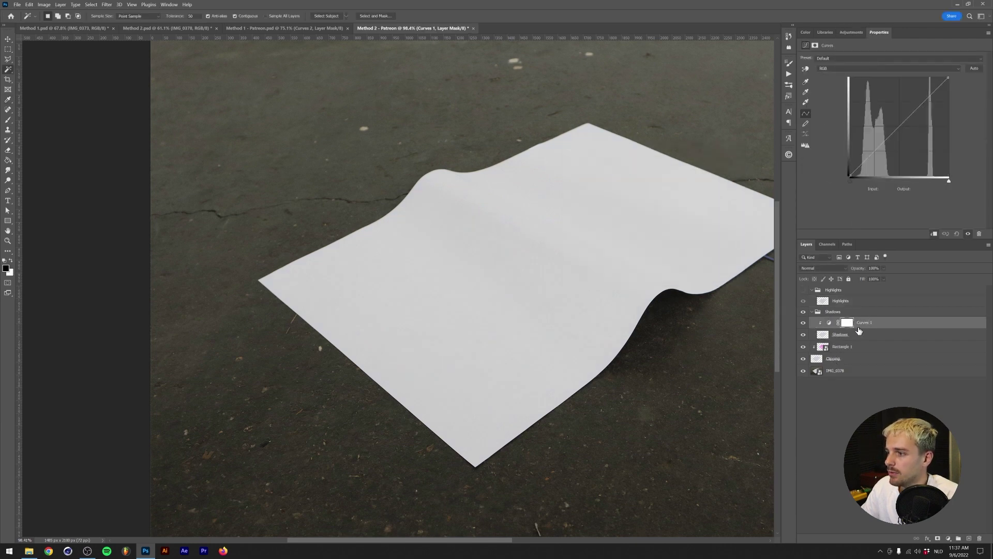
Move the black and white points of the shadows curve inward to bring out the paper's folds, with the black input at about 170.
left_click_drag(853, 180, 920, 181)
scroll(632, 268, "down", 2)
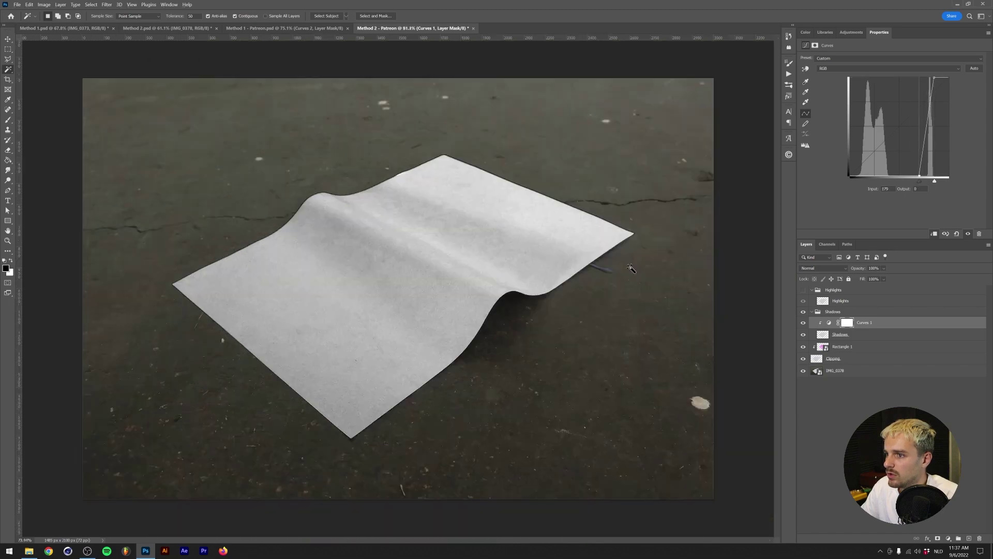
scroll(491, 278, "up", 2)
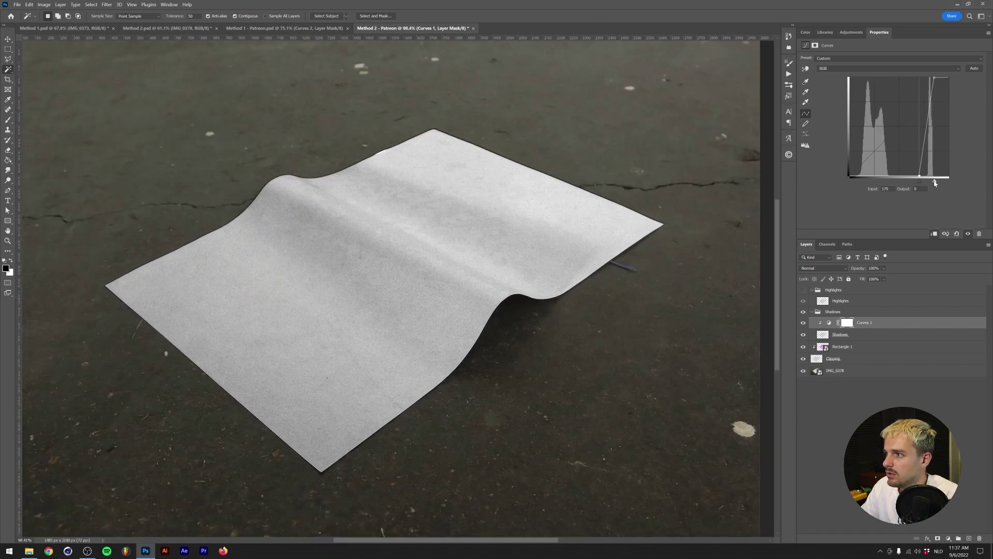
left_click_drag(936, 183, 918, 185)
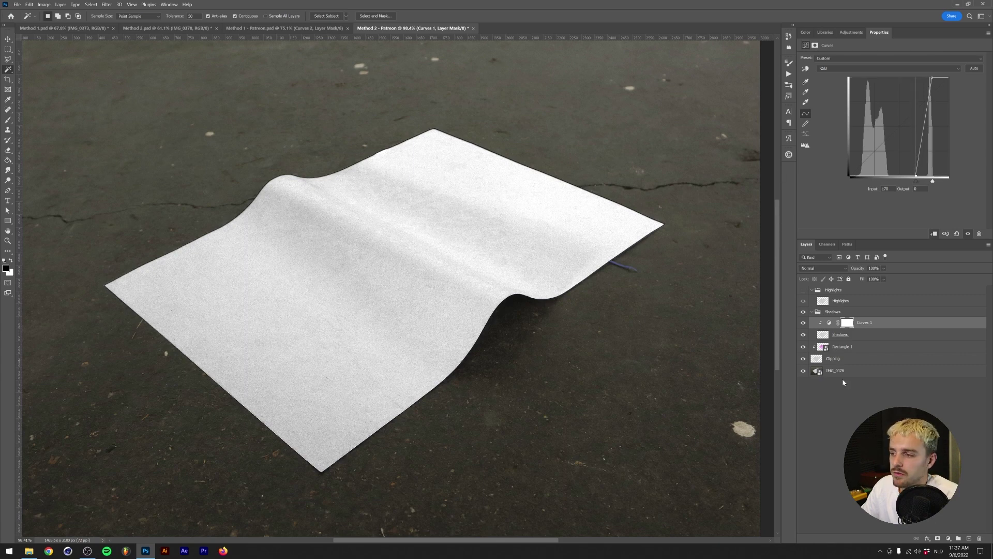
Set the Shadows group's blend mode to Multiply.
left_click(834, 314)
left_click(832, 269)
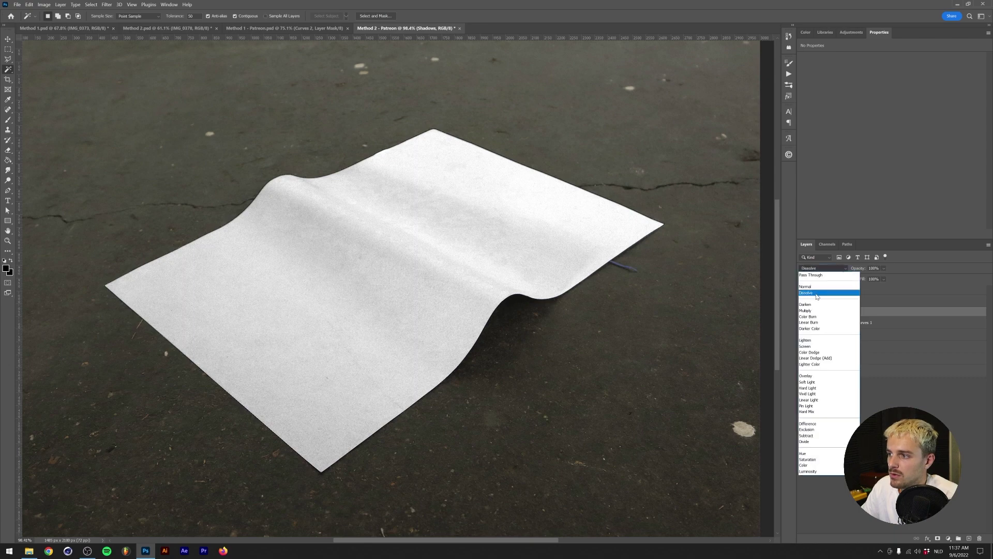
left_click(828, 304)
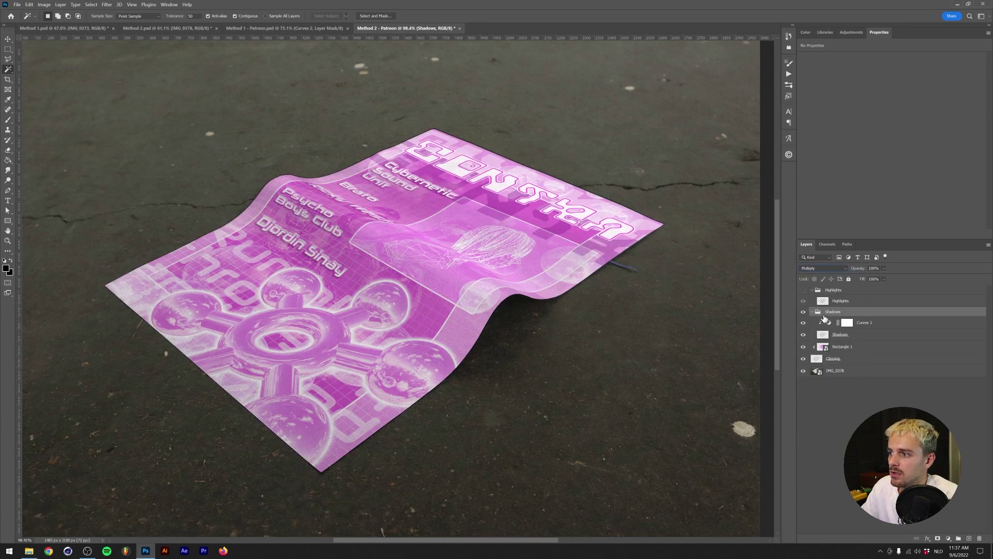
Fine-tune the black and white points of the shadows curve and lower the Shadows group's opacity to about 62%.
left_click(831, 324)
mouse_move(932, 183)
left_mouse_down()
mouse_move(958, 183)
mouse_move(916, 187)
left_mouse_up()
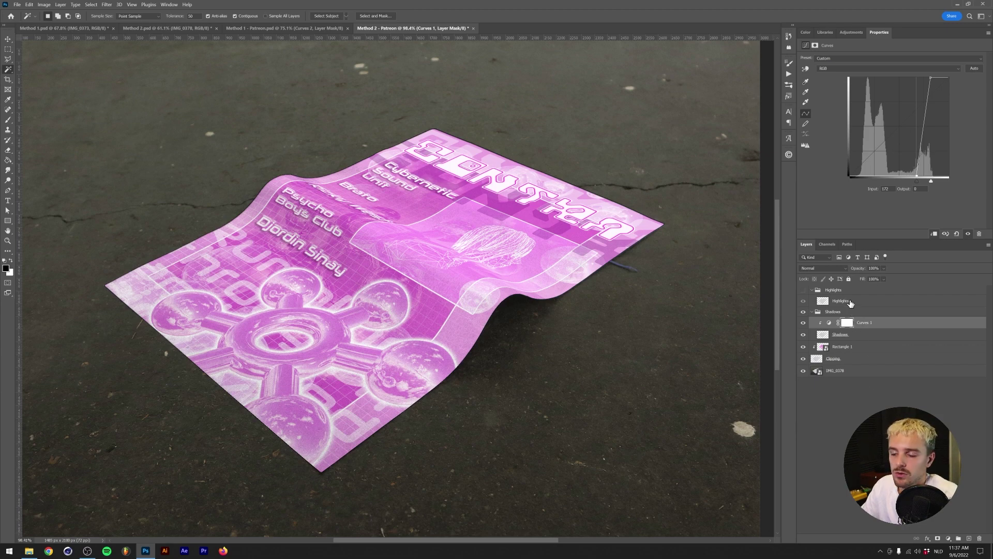
left_click_drag(931, 181, 919, 183)
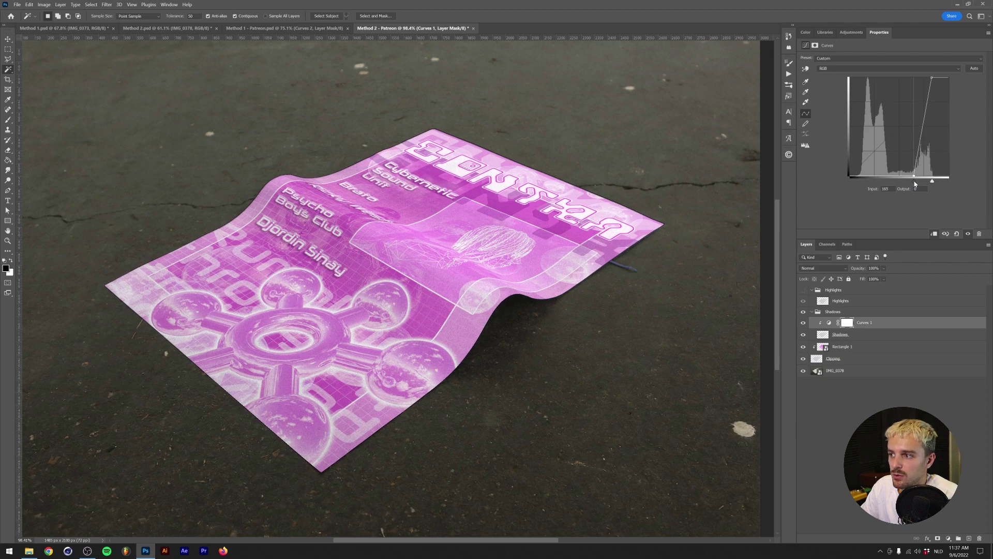
left_click_drag(920, 183, 918, 183)
left_click(834, 312)
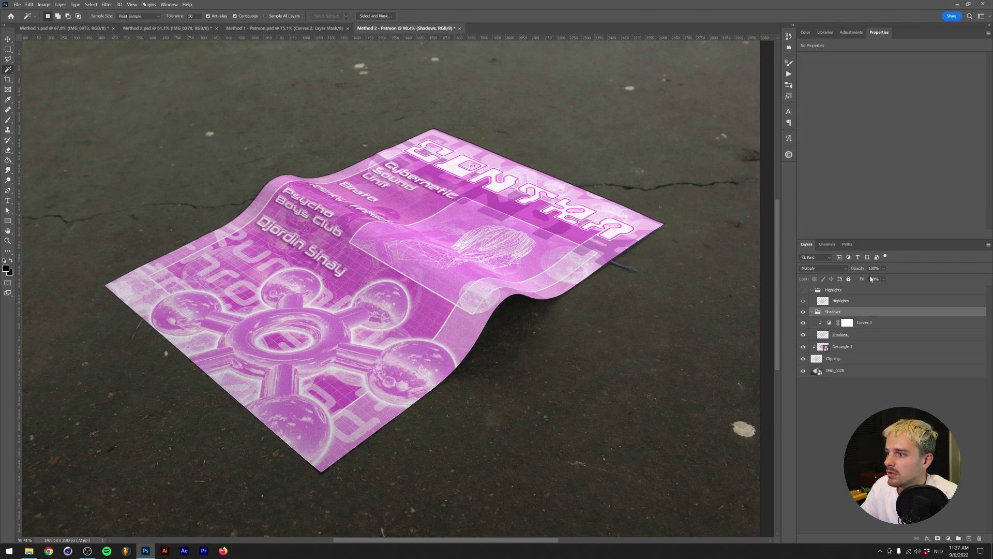
left_click_drag(890, 278, 886, 279)
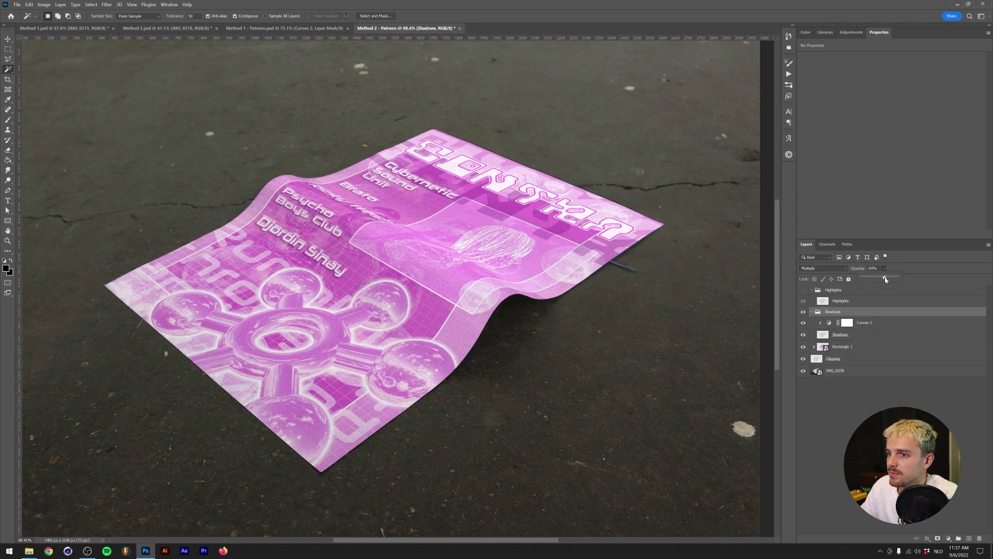
Show the Highlights group, clip a Curves adjustment to its paper layer, and pull the curve's black and white points inward.
left_click(804, 290)
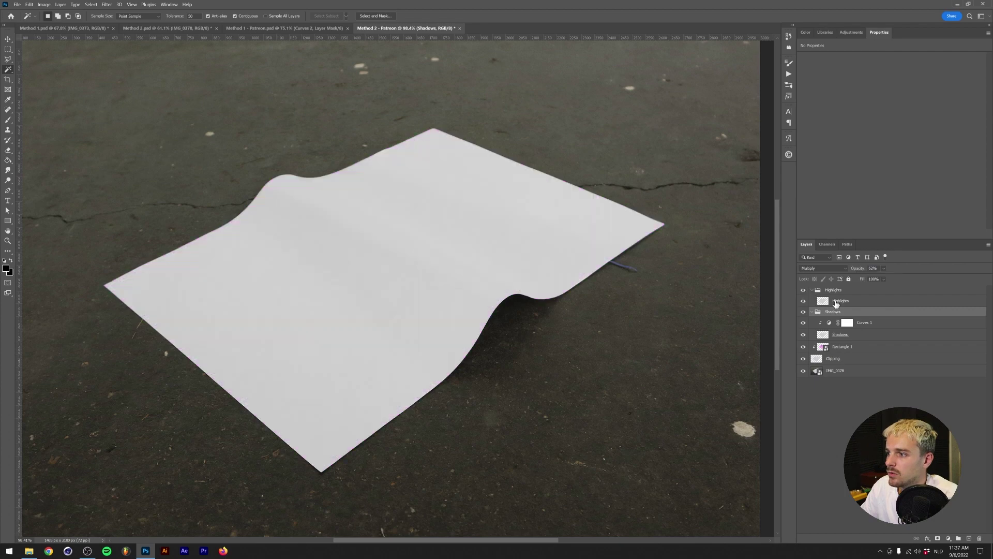
left_click(842, 299)
left_click(851, 32)
left_click(838, 50)
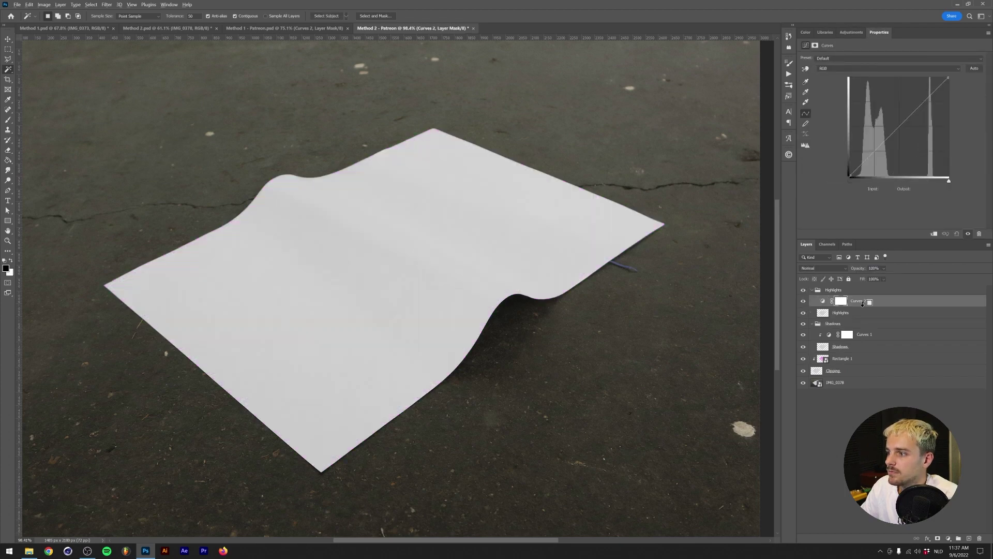
left_click(869, 306, "alt")
left_click_drag(850, 180, 905, 181)
left_click_drag(949, 181, 927, 182)
Set the Highlights group's blend mode to Lighten and its opacity to about 59%.
left_click(841, 291)
left_click(833, 269)
left_click(822, 340)
left_click(828, 301)
left_click(840, 290)
left_click(884, 269)
left_click(883, 278)
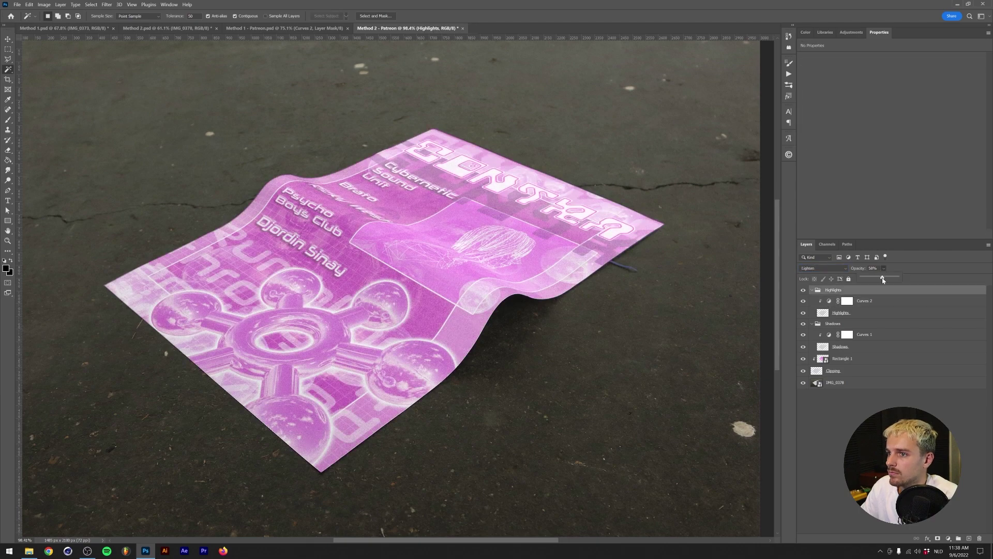
Collapse the Highlights and Shadows groups and toggle the Shadows group's visibility to compare the effect.
scroll(599, 299, "down", 3)
left_click(839, 323)
left_click(812, 324, "ctrl")
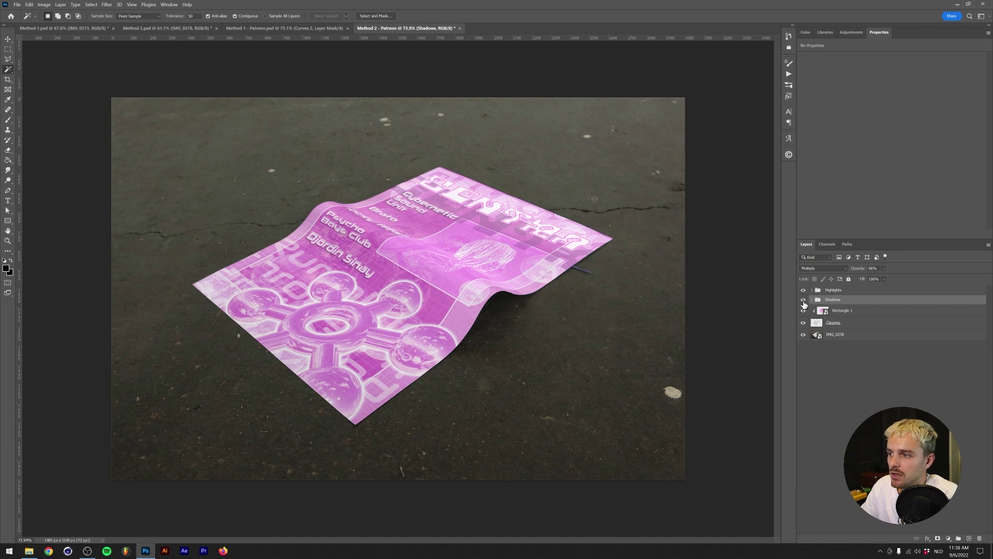
left_click_drag(803, 301, 803, 299)
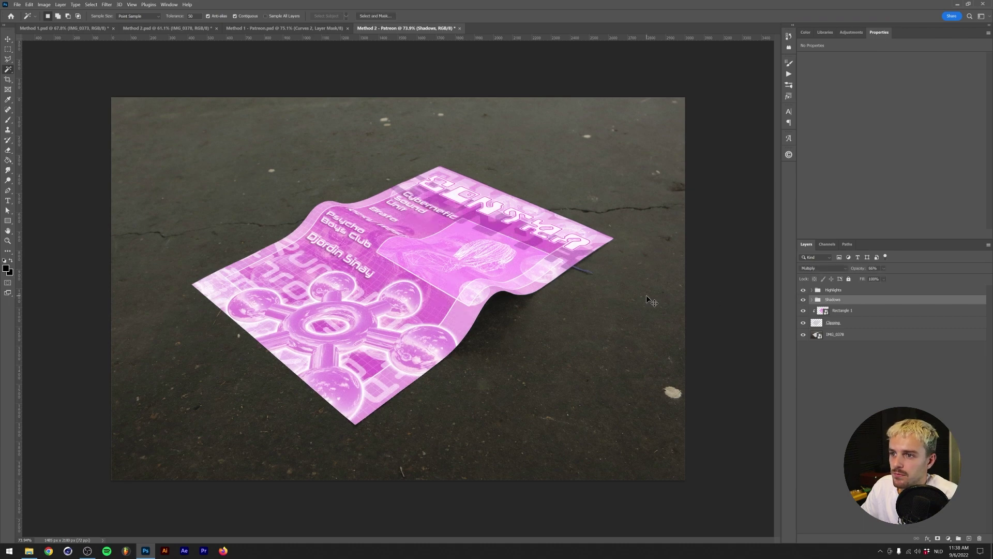
Inspect the blended flyer on the folded paper up close and compare it with the Method 1 door poster mockup.
scroll(421, 326, "up", 5)
scroll(417, 322, "down", 1)
scroll(416, 321, "up", 1)
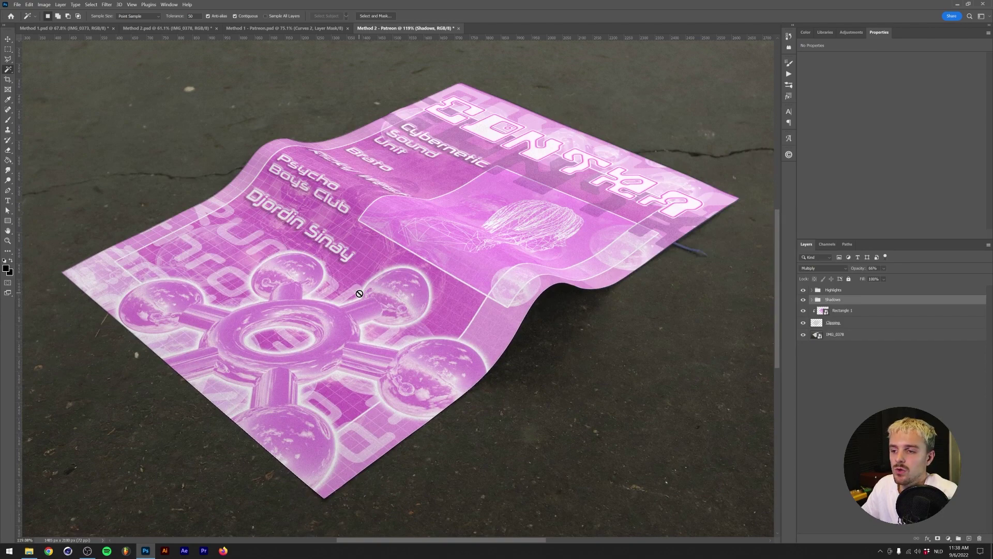
scroll(410, 317, "down", 3)
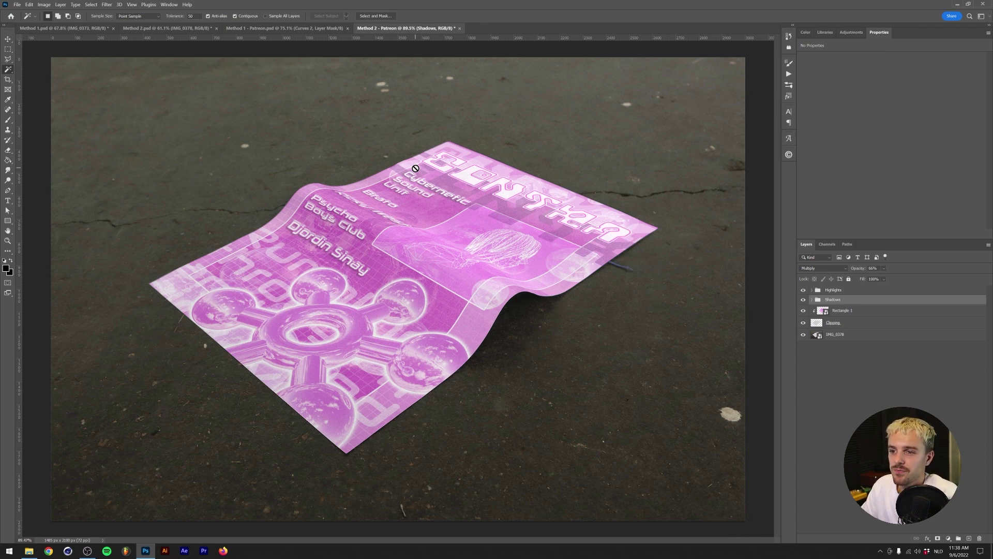
left_click(305, 28)
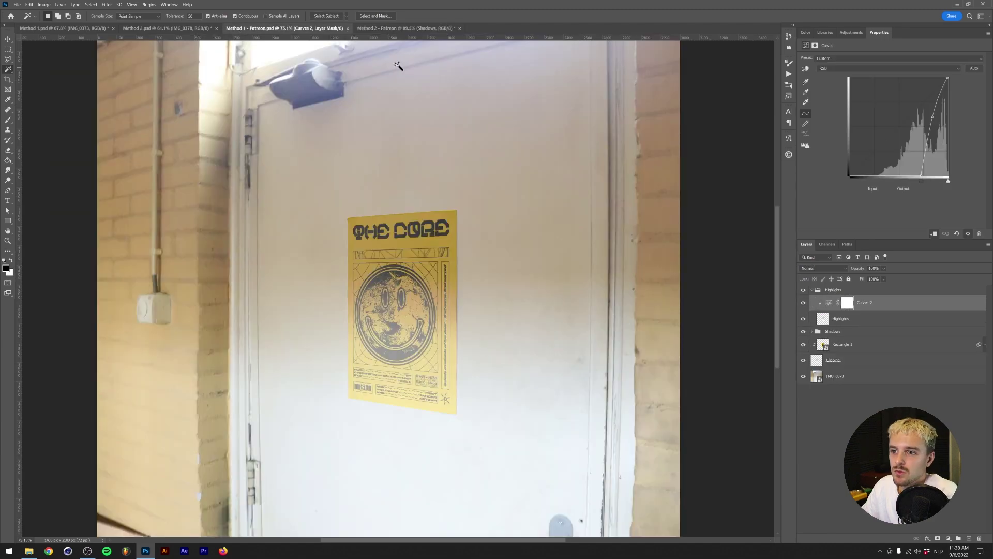
left_click(398, 29)
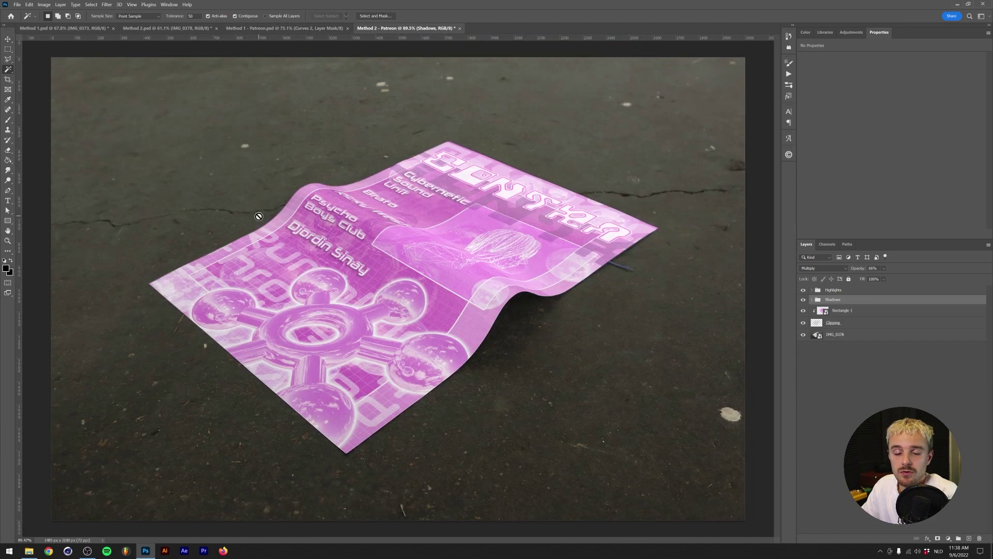